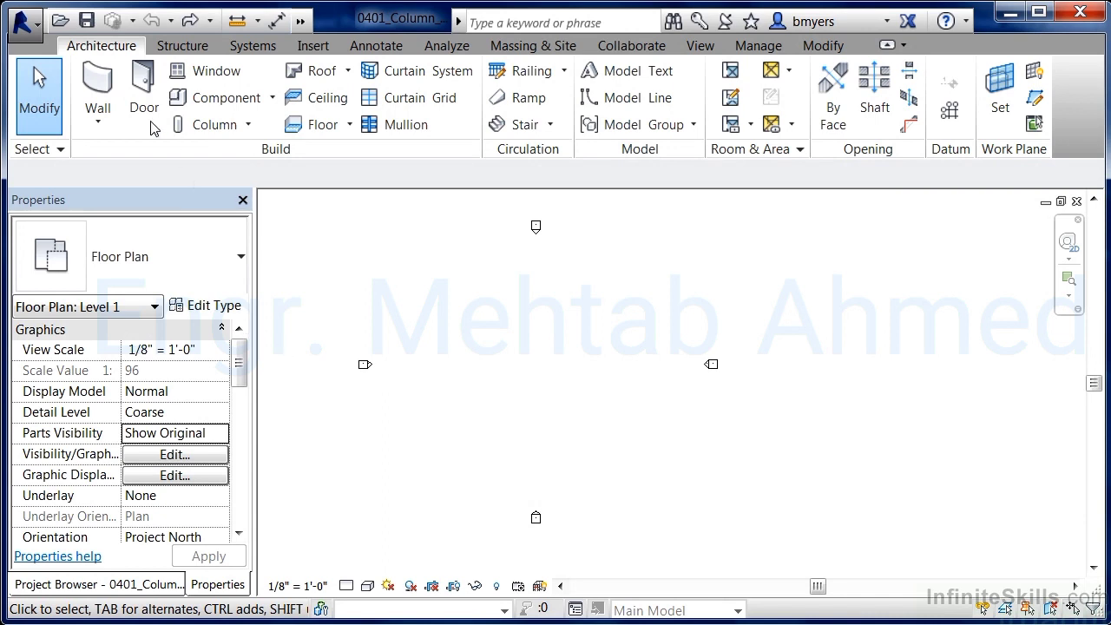
Step: Draw the first vertical grid line from bottom to top in the Level 1 plan, inside the west elevation marker
{"action": "left_click", "coordinate": [950, 110]}
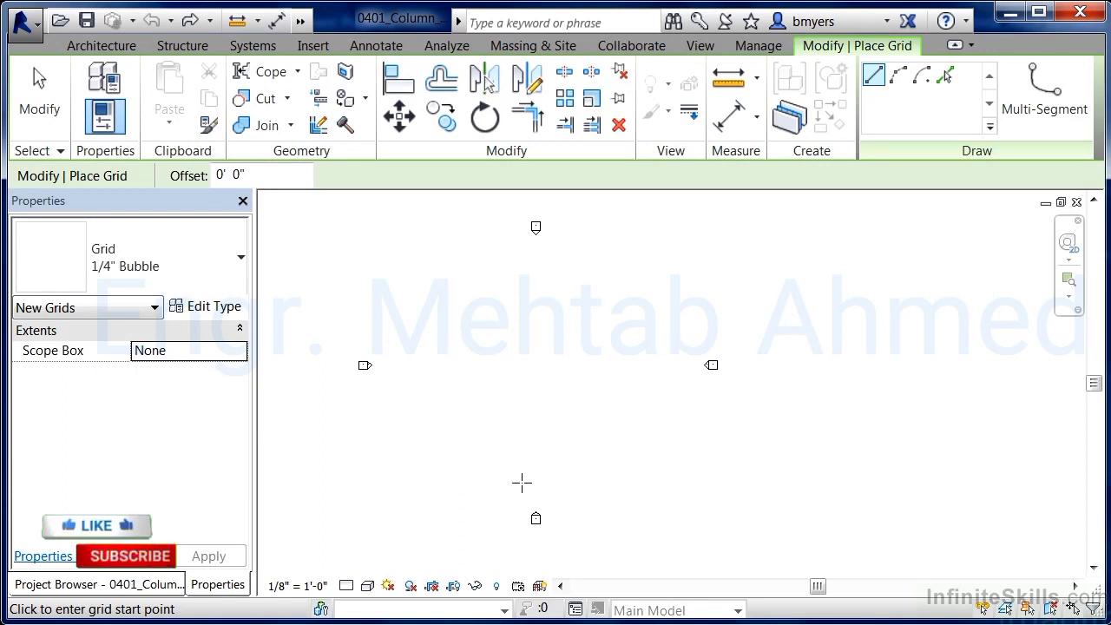
{"action": "left_click", "coordinate": [426, 473]}
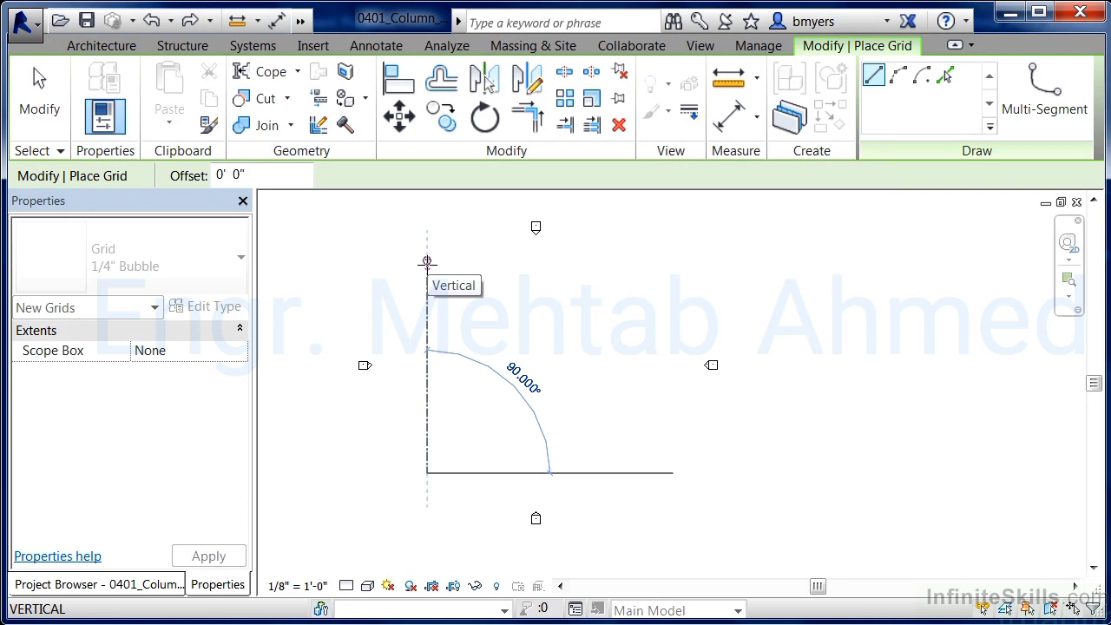
{"action": "left_click", "coordinate": [427, 261]}
{"action": "scroll", "coordinate": [429, 260], "scroll_direction": "up", "scroll_amount": 3}
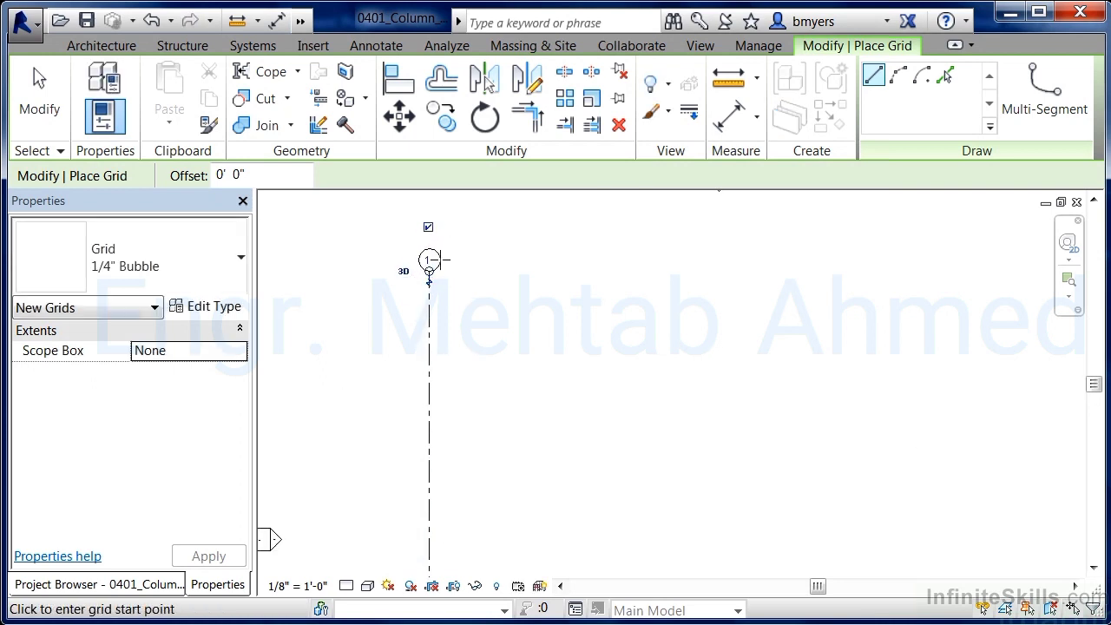
{"action": "scroll", "coordinate": [434, 260], "scroll_direction": "up", "scroll_amount": 2}
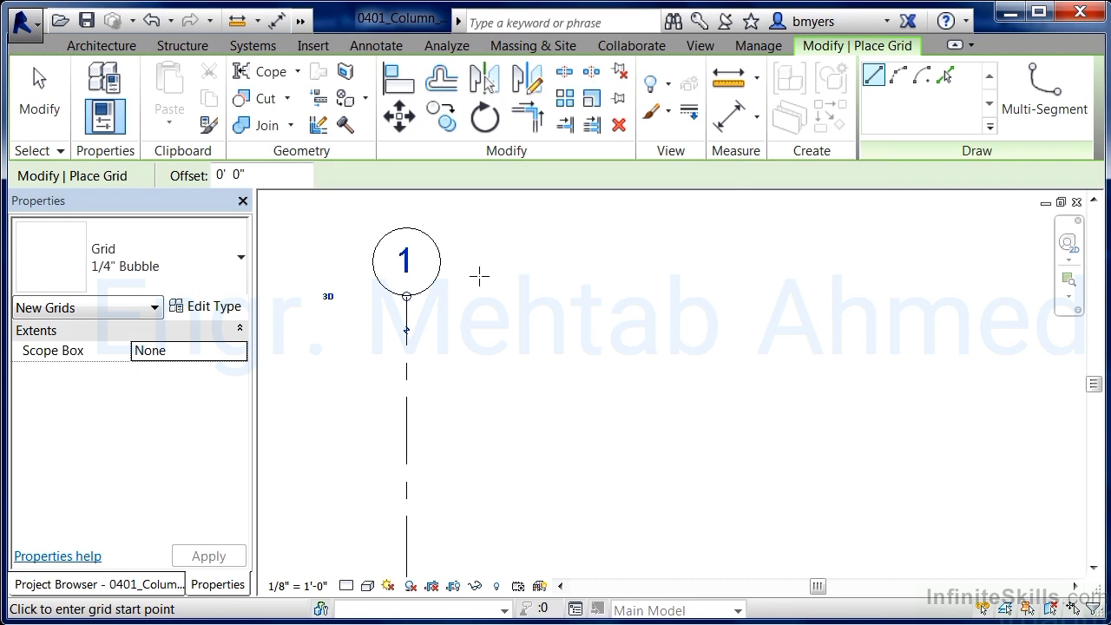
{"action": "scroll", "coordinate": [479, 276], "scroll_direction": "down", "scroll_amount": 3}
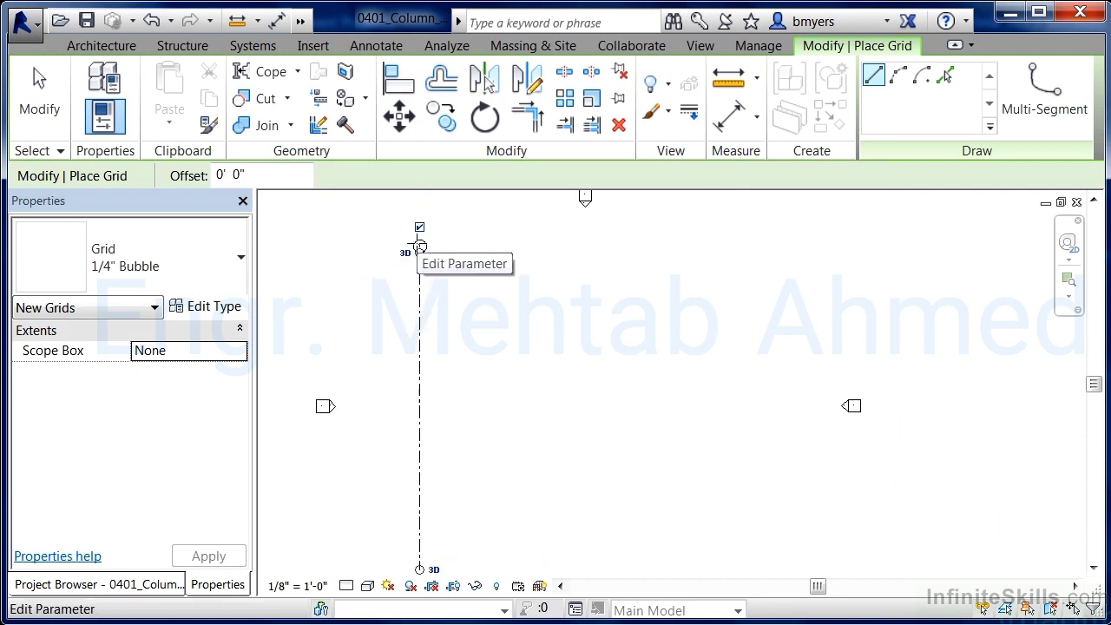
{"action": "scroll", "coordinate": [454, 486], "scroll_direction": "up", "scroll_amount": 2}
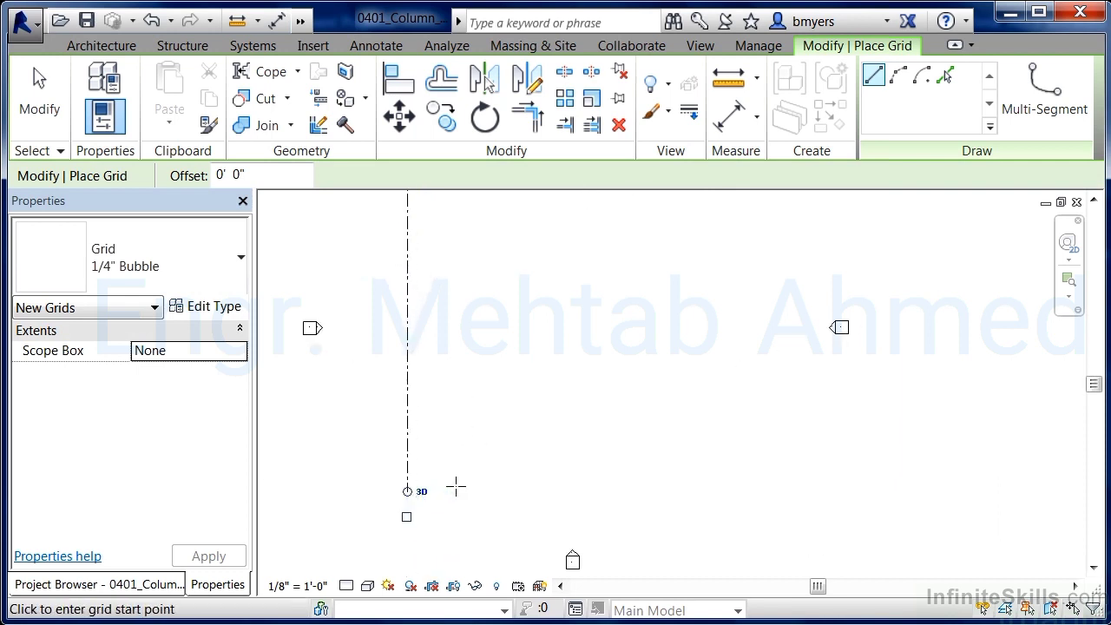
{"action": "scroll", "coordinate": [458, 491], "scroll_direction": "down", "scroll_amount": 1}
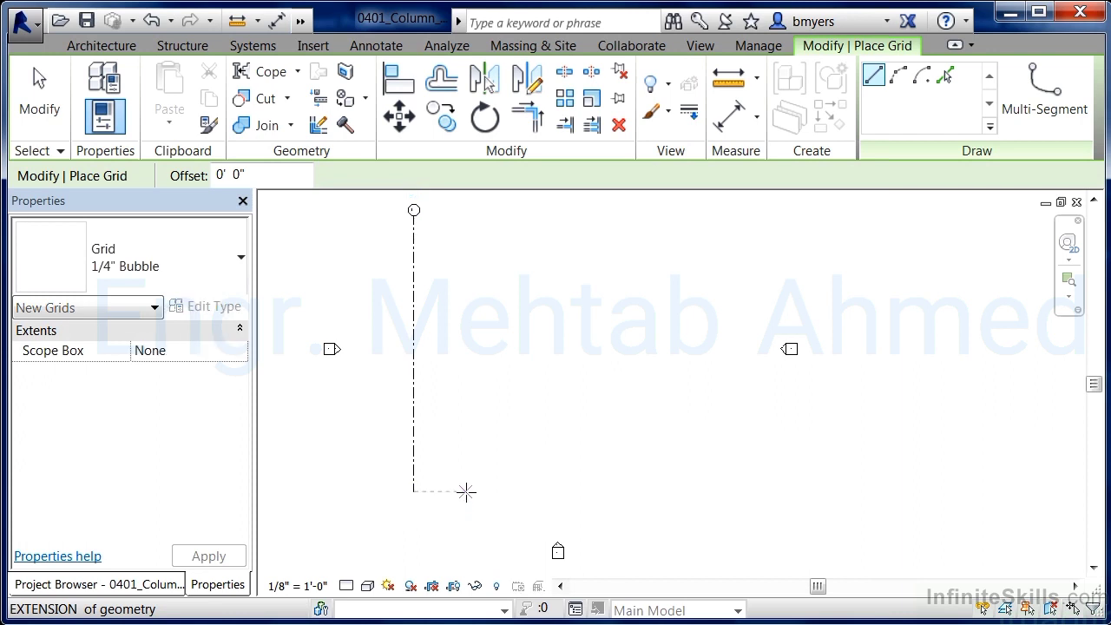
Step: Draw two more vertical grid lines to the right of grid 1, spaced about 19' and 20', aligning their ends with grid 1
{"action": "left_click", "coordinate": [467, 492]}
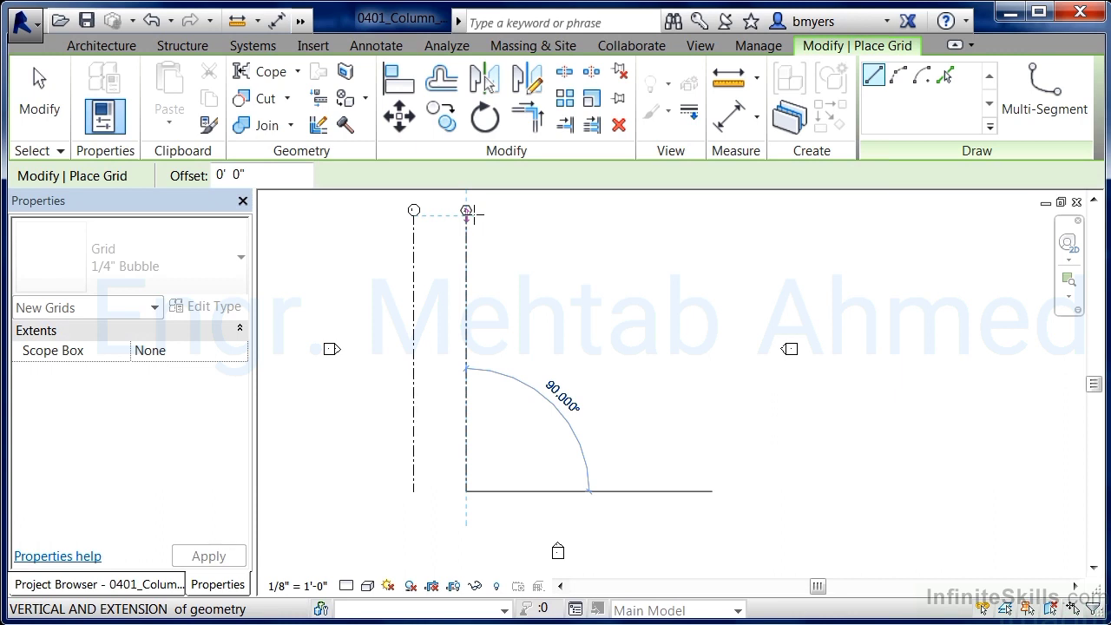
{"action": "left_click", "coordinate": [466, 211]}
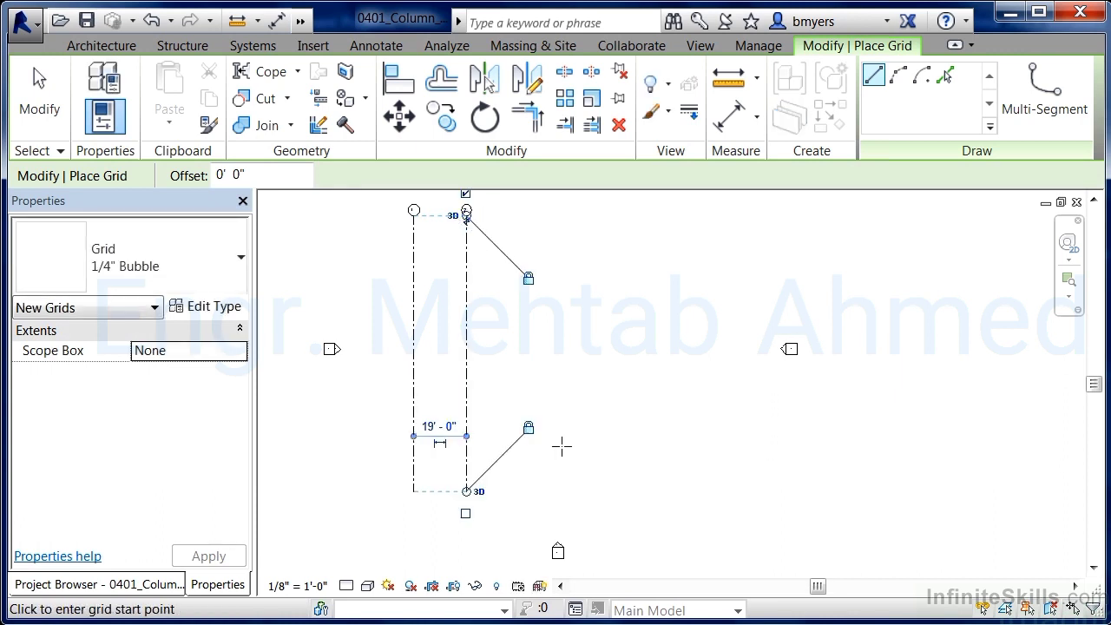
{"action": "scroll", "coordinate": [429, 213], "scroll_direction": "up", "scroll_amount": 3}
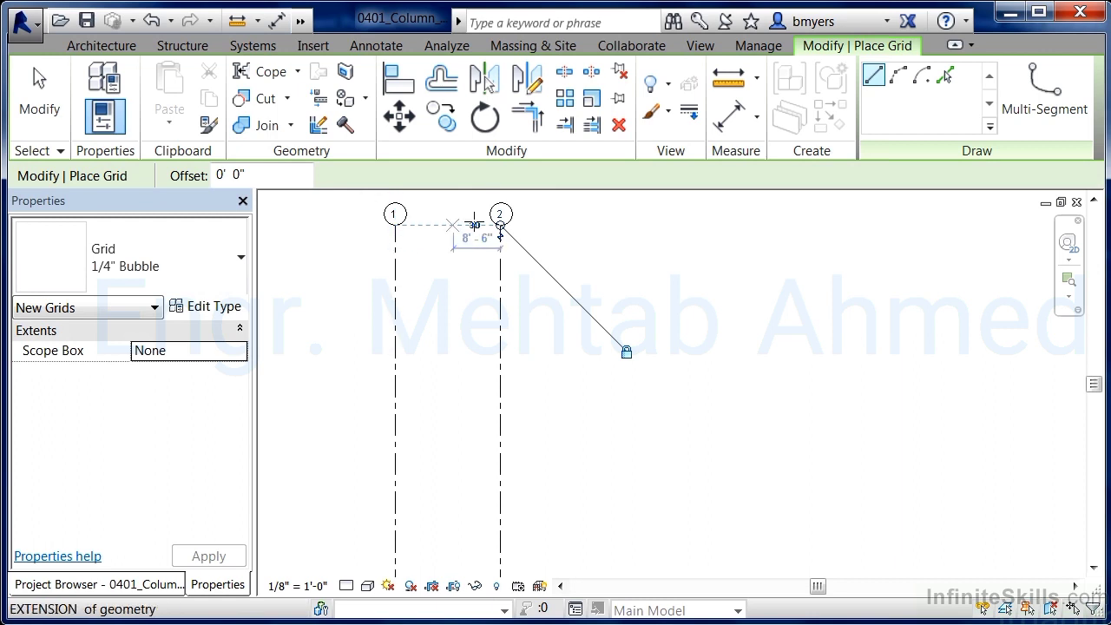
{"action": "scroll", "coordinate": [444, 218], "scroll_direction": "down", "scroll_amount": 2}
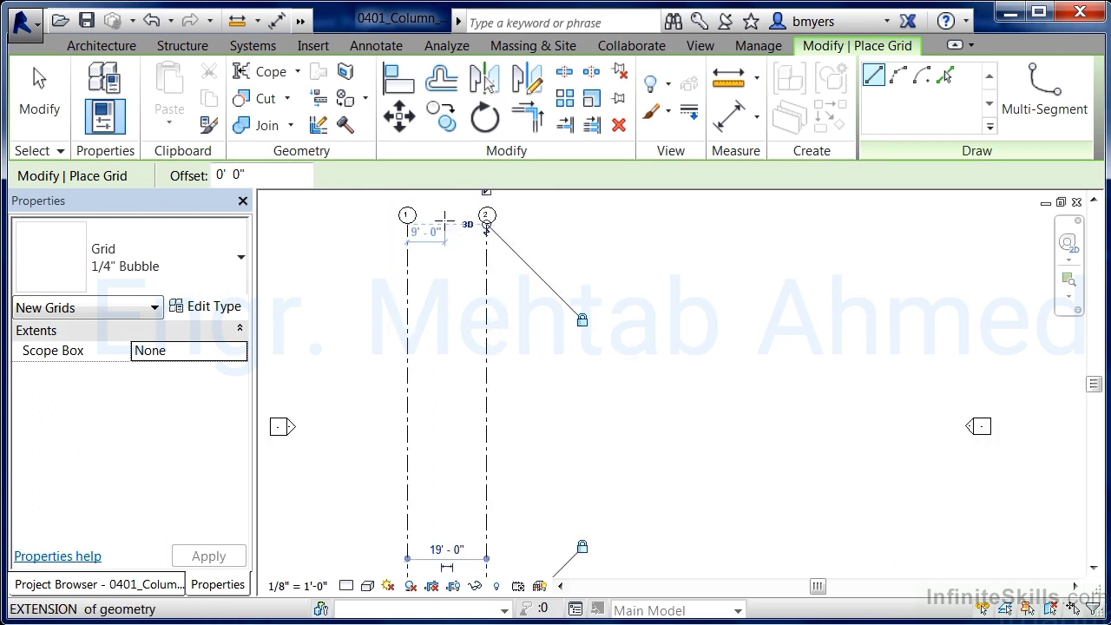
{"action": "scroll", "coordinate": [444, 218], "scroll_direction": "down", "scroll_amount": 2}
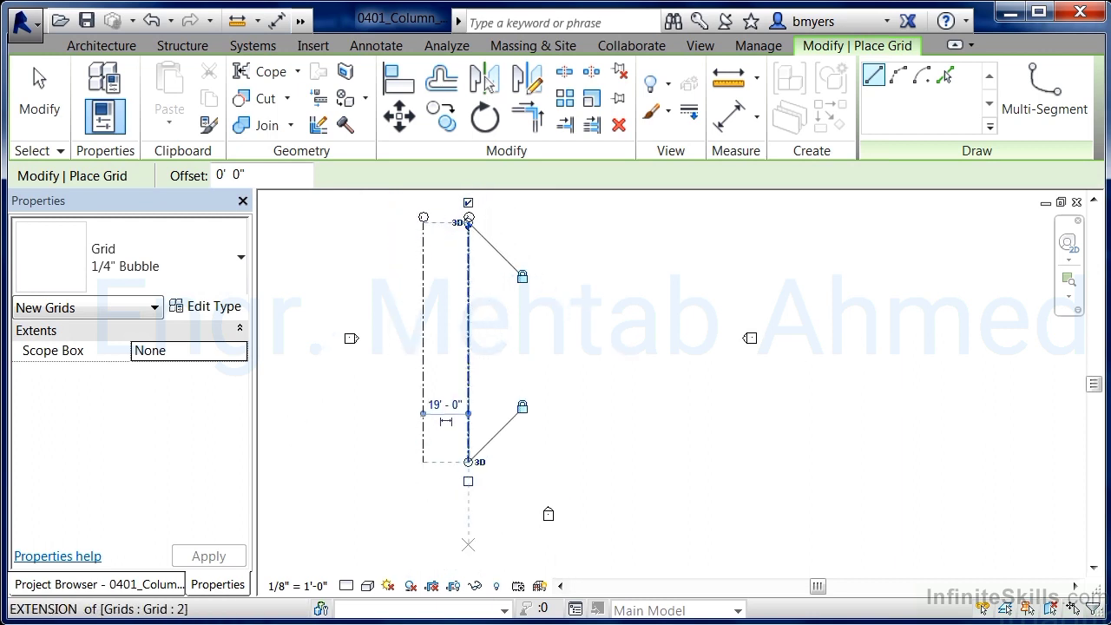
{"action": "left_click", "coordinate": [516, 460]}
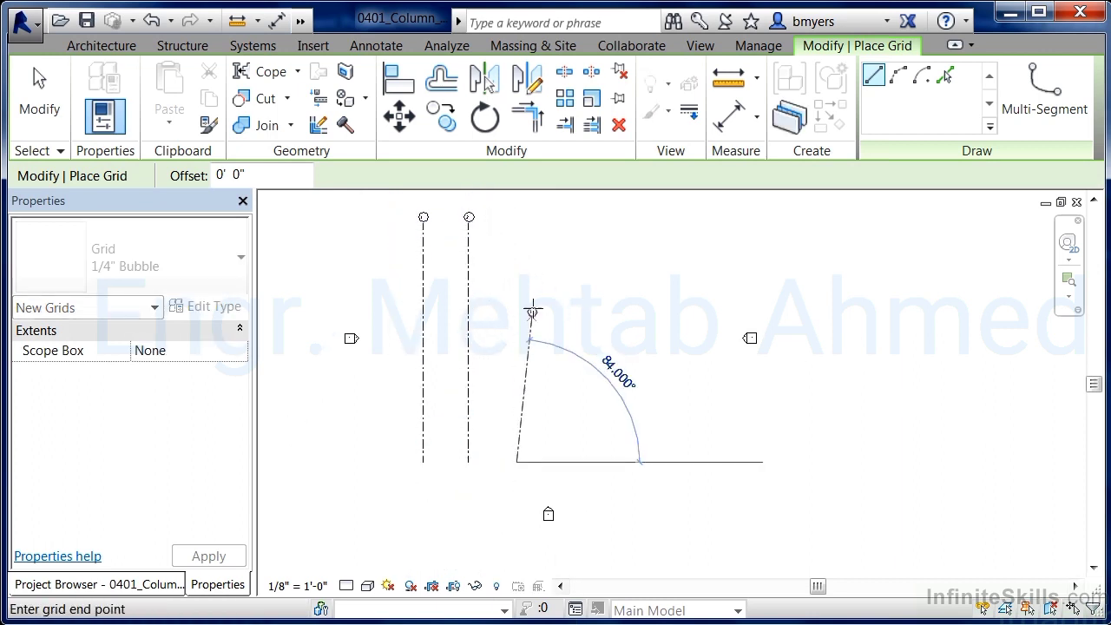
{"action": "left_click", "coordinate": [517, 219]}
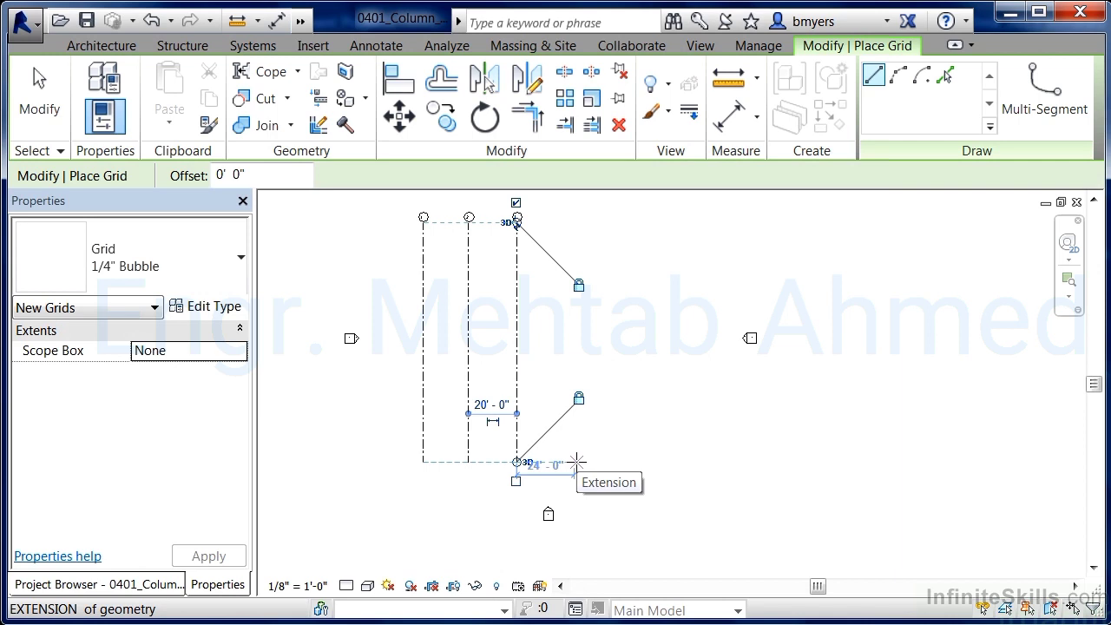
Step: Draw a fourth vertical grid line 20' to the right of grid 3, with its ends aligned to the existing grids
{"action": "scroll", "coordinate": [578, 461], "scroll_direction": "up", "scroll_amount": 2}
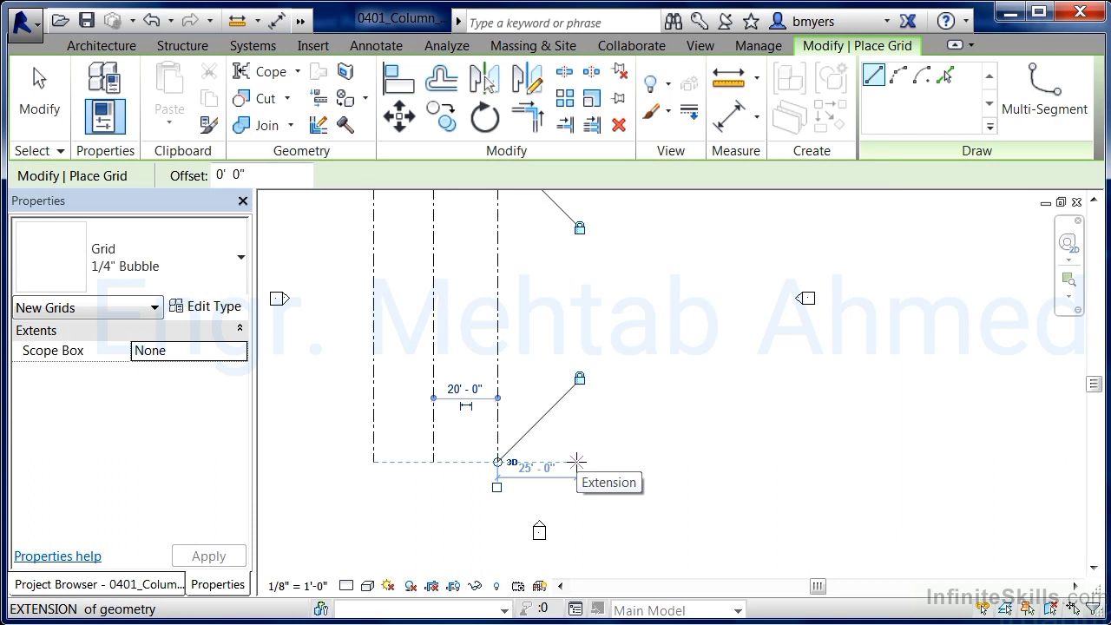
{"action": "type", "text": "2"}
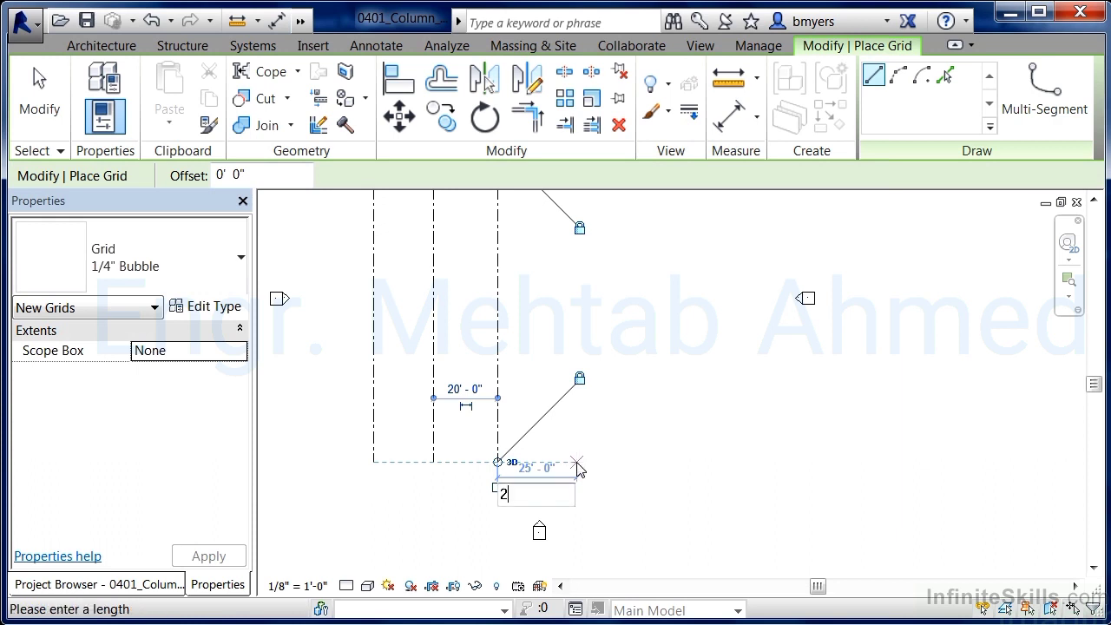
{"action": "type", "text": "0"}
{"action": "key", "text": "Return"}
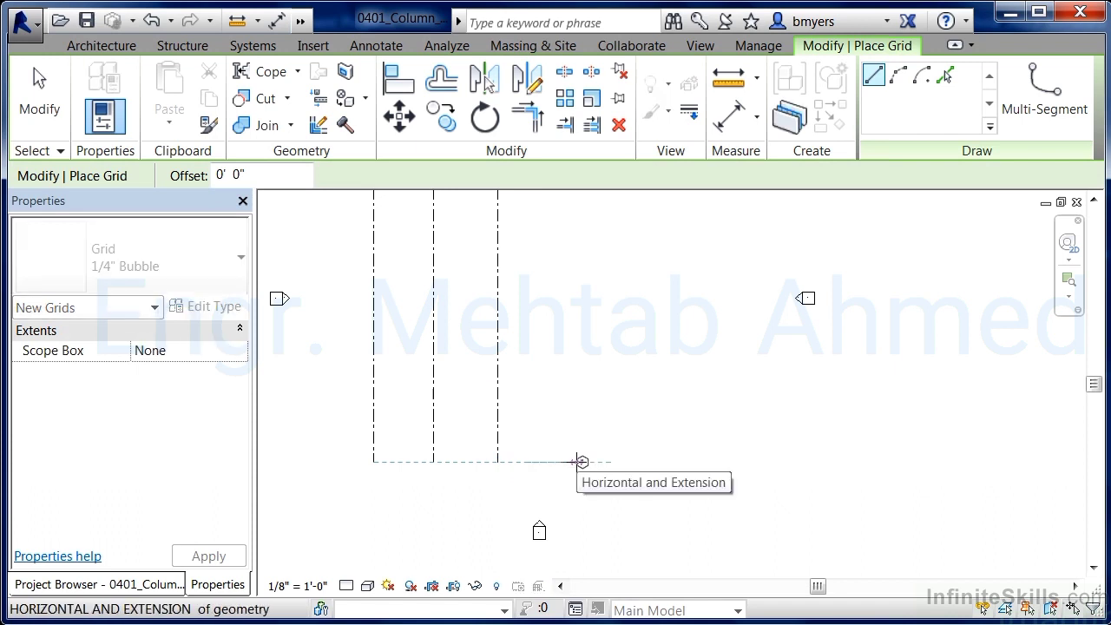
{"action": "left_click", "coordinate": [561, 461]}
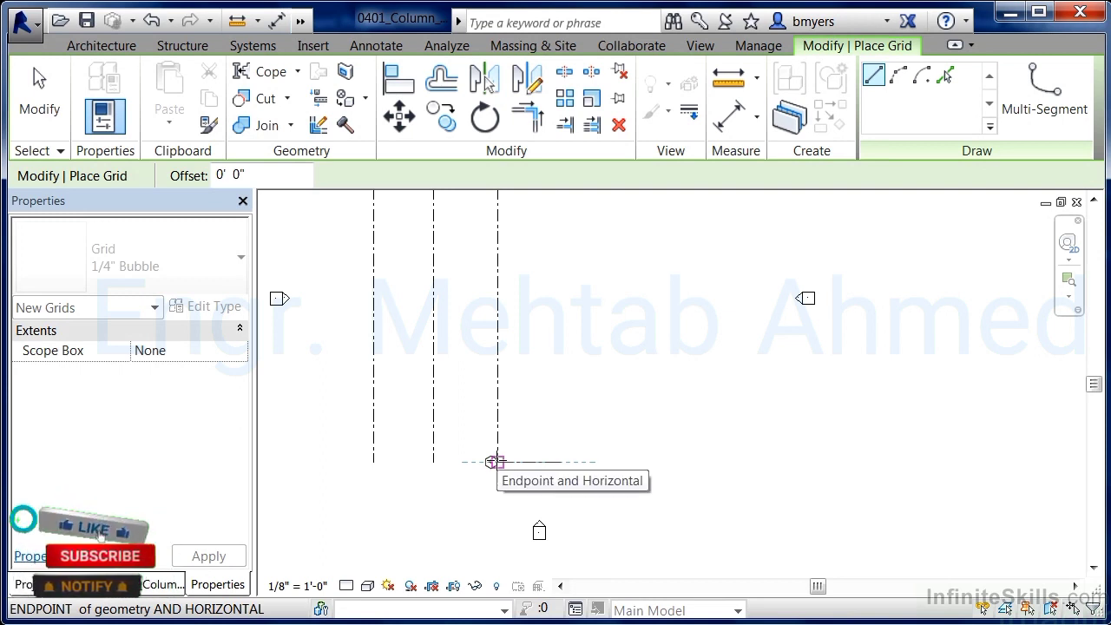
{"action": "scroll", "coordinate": [539, 591], "scroll_direction": "down", "scroll_amount": 4}
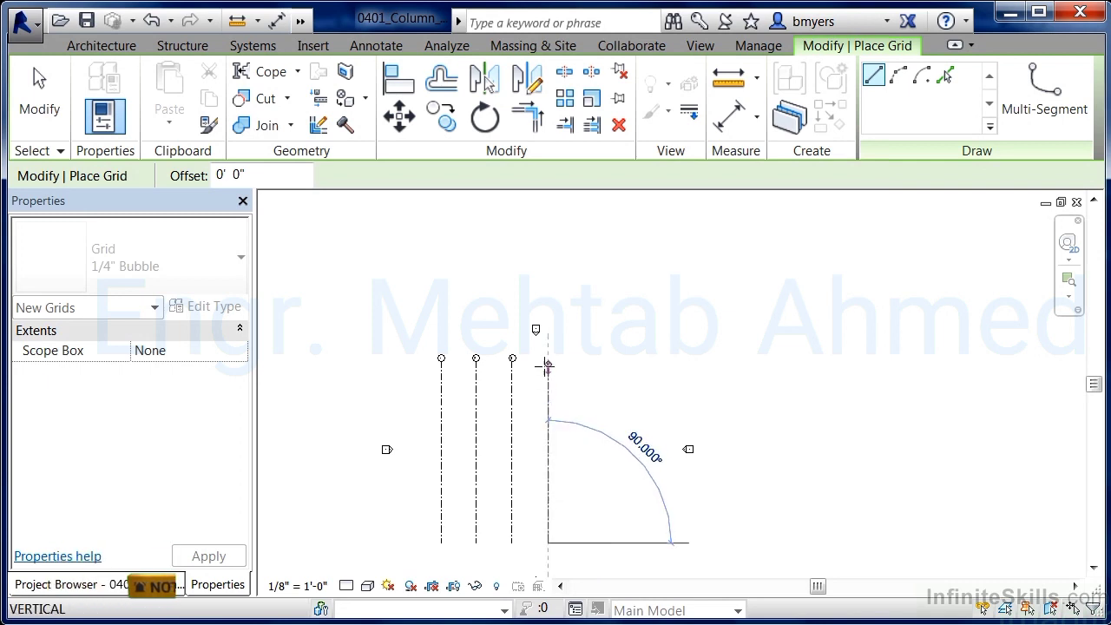
{"action": "left_click", "coordinate": [547, 359]}
{"action": "middle_click_drag", "start_coordinate": [570, 472], "coordinate": [587, 413]}
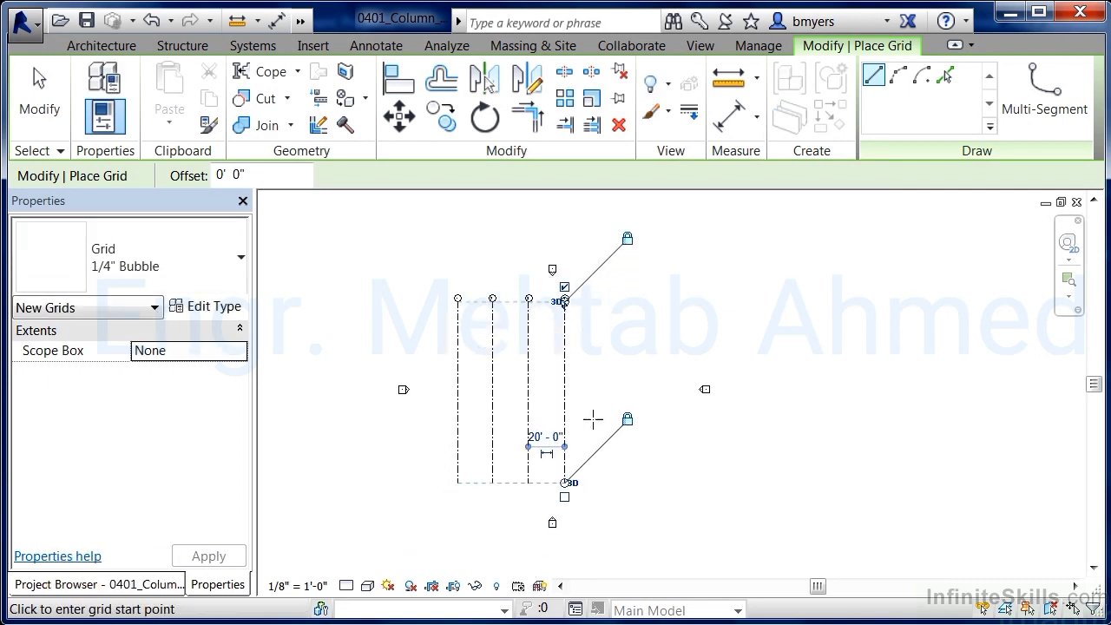
Step: Draw a fifth vertical grid line to the right of grid 4, with both ends aligned to the other grids
{"action": "left_click", "coordinate": [607, 481]}
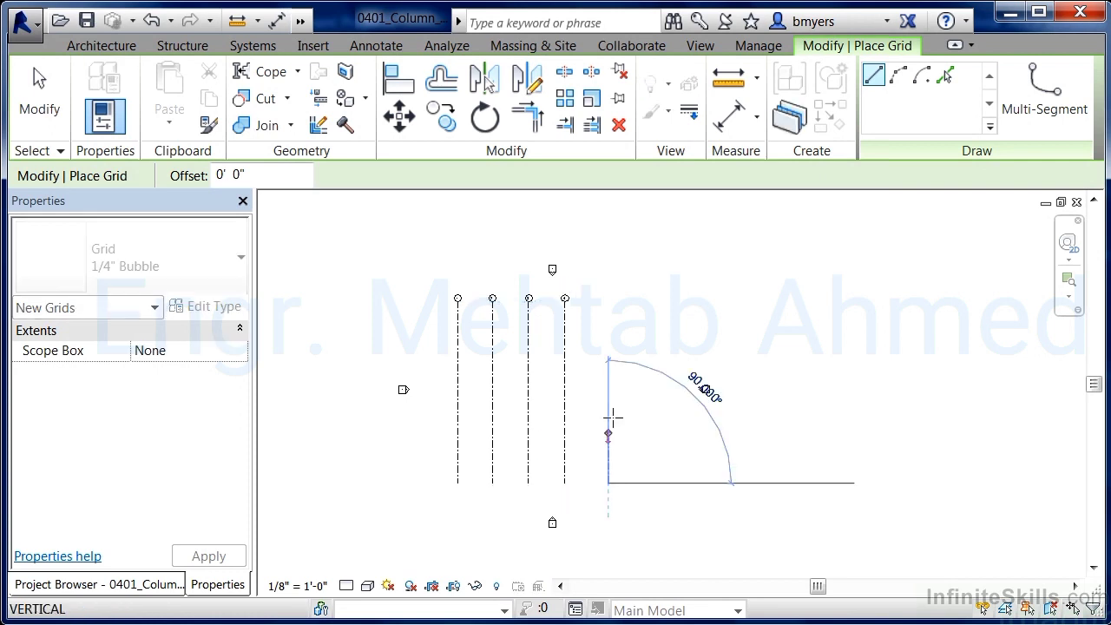
{"action": "left_click", "coordinate": [607, 299]}
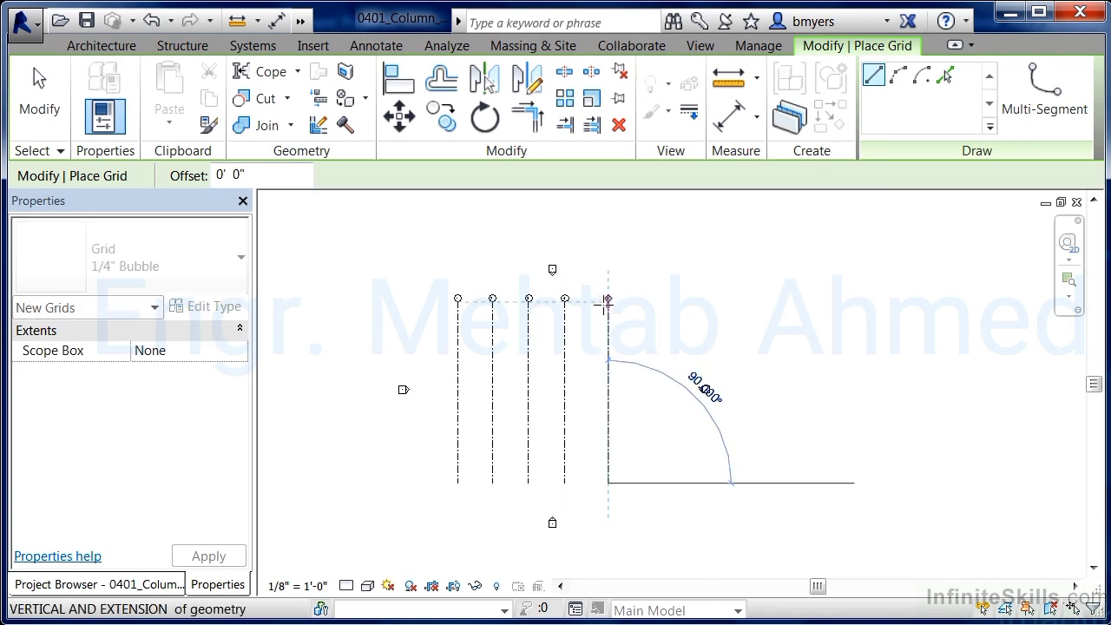
{"action": "scroll", "coordinate": [525, 260], "scroll_direction": "up", "scroll_amount": 3}
{"action": "scroll", "coordinate": [529, 286], "scroll_direction": "up", "scroll_amount": 1}
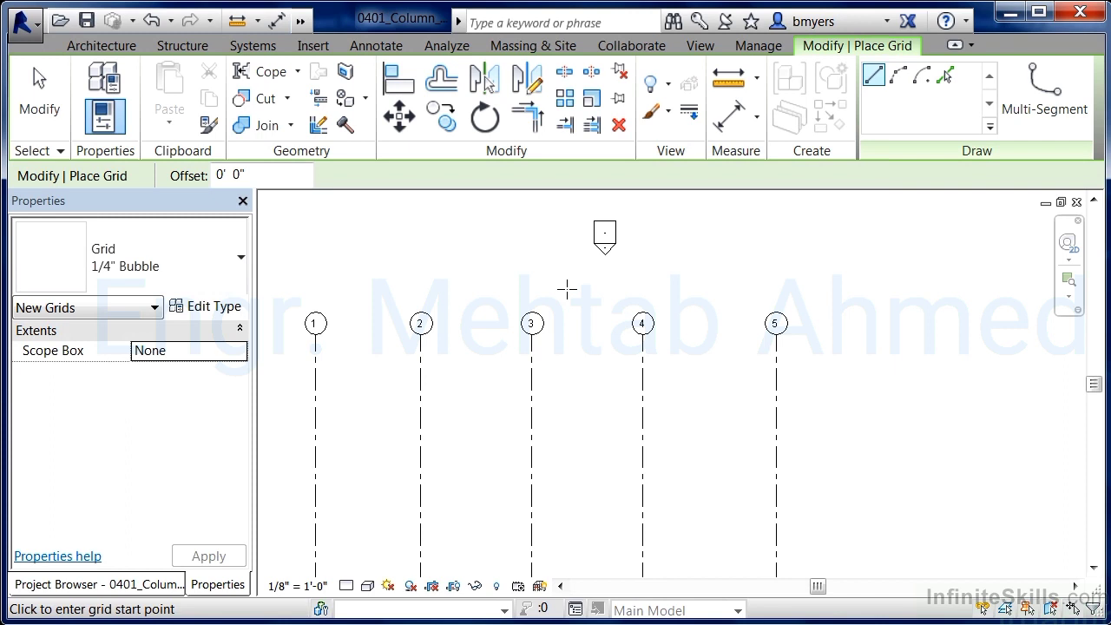
{"action": "scroll", "coordinate": [581, 292], "scroll_direction": "down", "scroll_amount": 2}
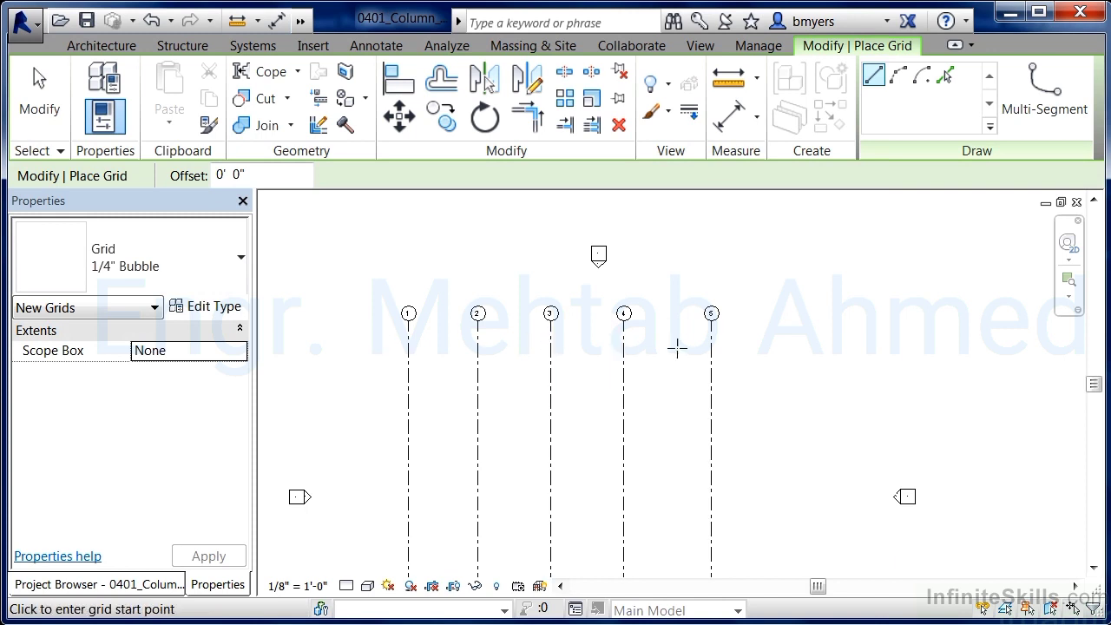
Step: Draw a horizontal grid line from right to left across all five vertical grids, just below their bubbles
{"action": "left_click", "coordinate": [750, 356]}
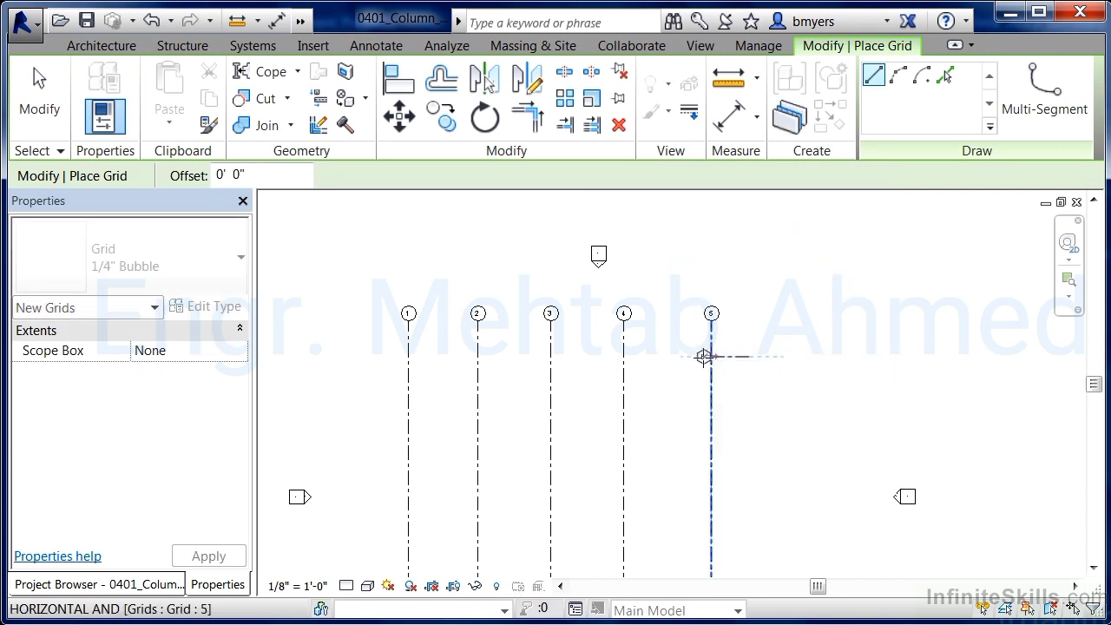
{"action": "left_click", "coordinate": [378, 356]}
{"action": "scroll", "coordinate": [373, 354], "scroll_direction": "up", "scroll_amount": 4}
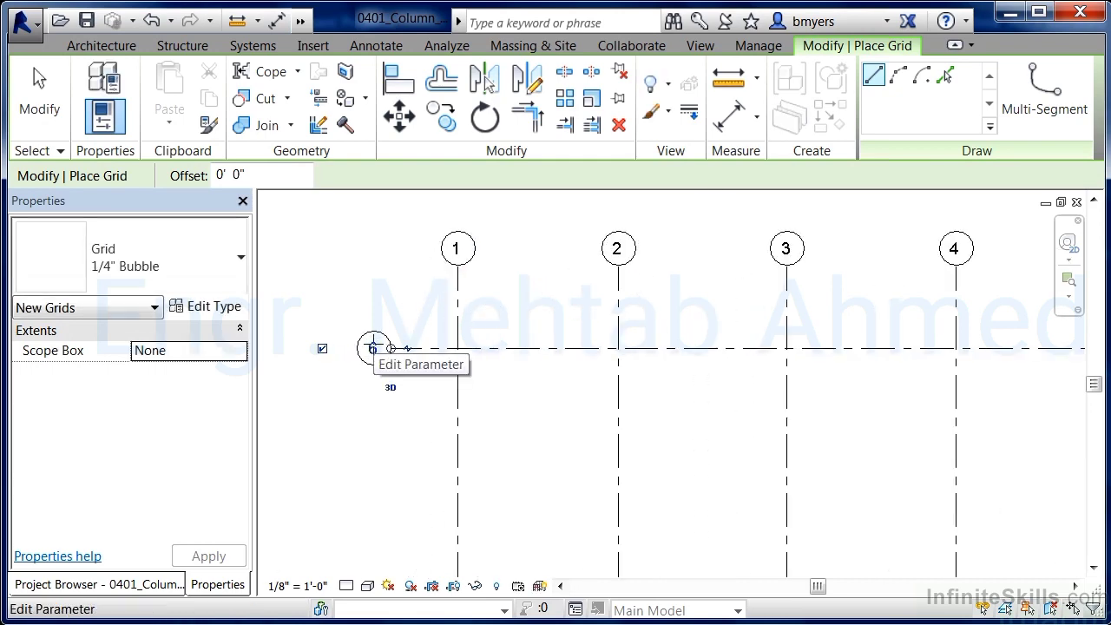
{"action": "key", "text": "Escape"}
{"action": "key", "text": "Escape"}
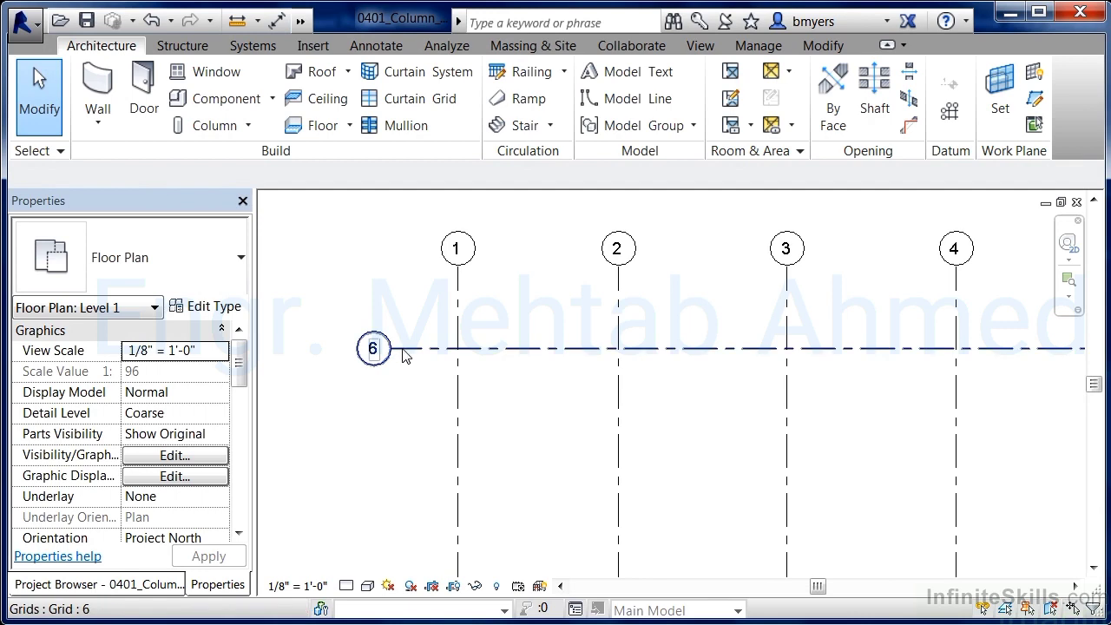
Step: Rename the horizontal grid line to A
{"action": "left_click", "coordinate": [403, 349]}
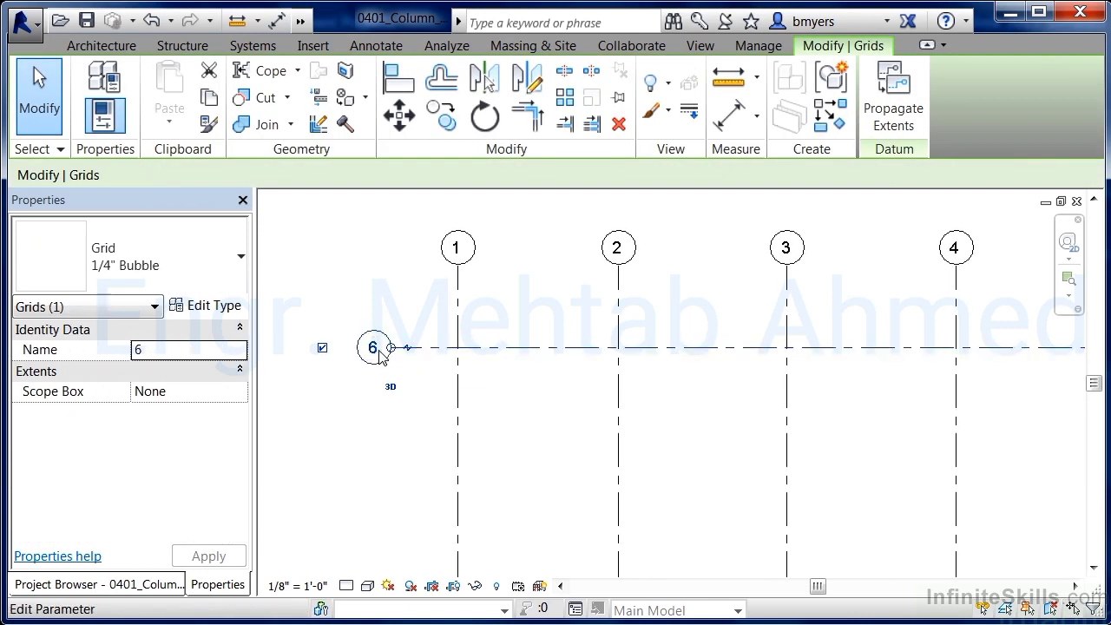
{"action": "left_click", "coordinate": [379, 356]}
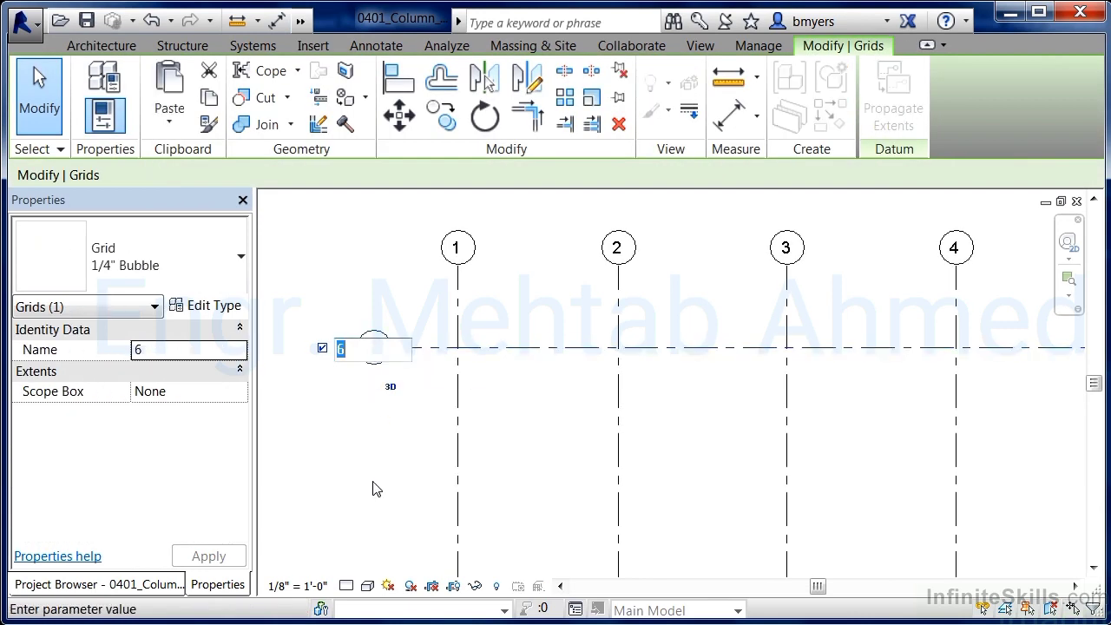
{"action": "type", "text": "A"}
{"action": "key", "text": "Return"}
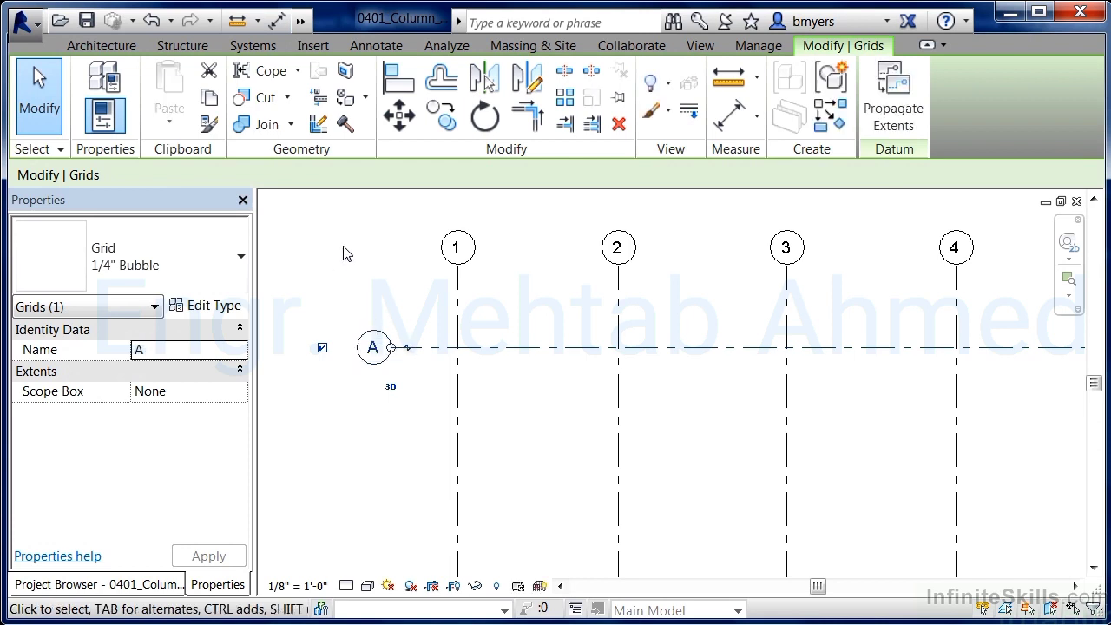
{"action": "key", "text": "Escape"}
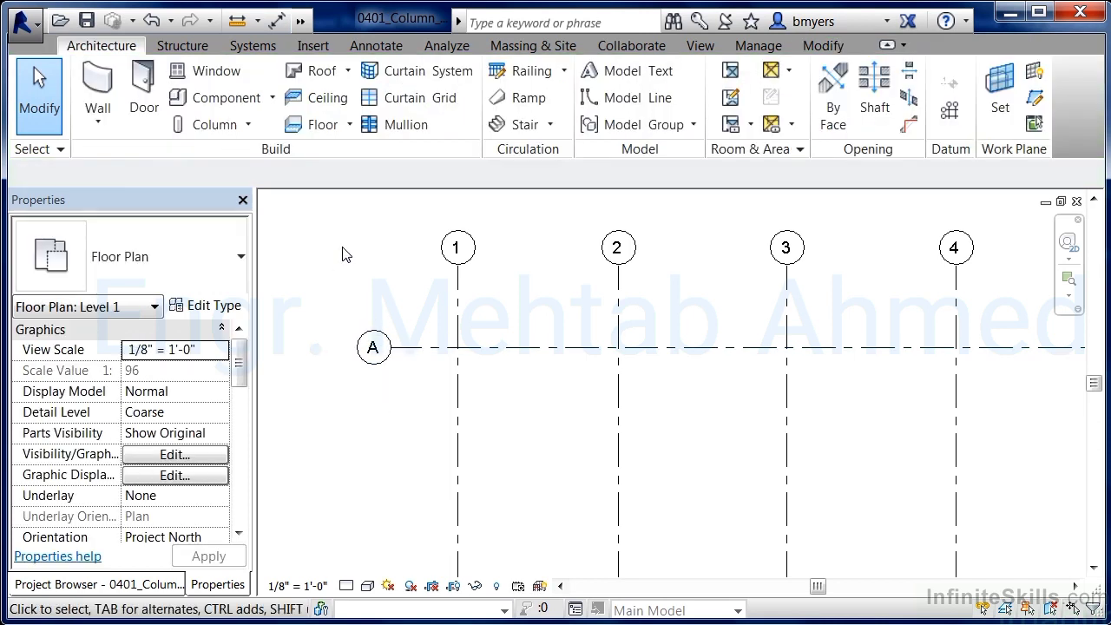
Step: Draw two more horizontal grid lines below grid A, their ends aligned with it, the lower one about 40' below A
{"action": "scroll", "coordinate": [344, 252], "scroll_direction": "down", "scroll_amount": 4}
{"action": "middle_click_drag", "start_coordinate": [353, 364], "coordinate": [368, 339]}
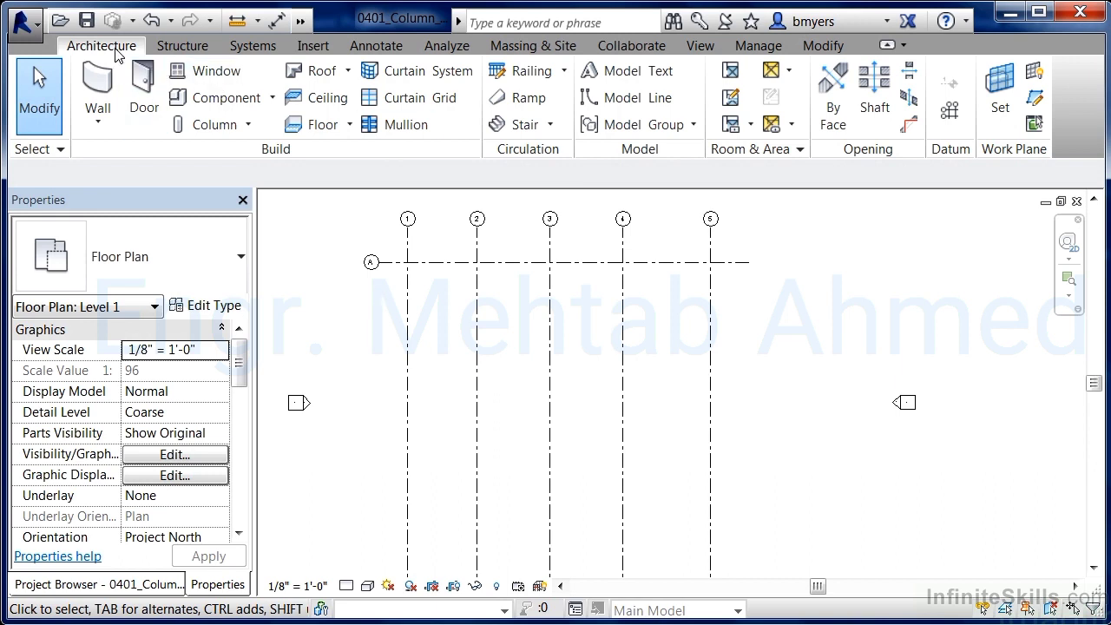
{"action": "left_click", "coordinate": [951, 110]}
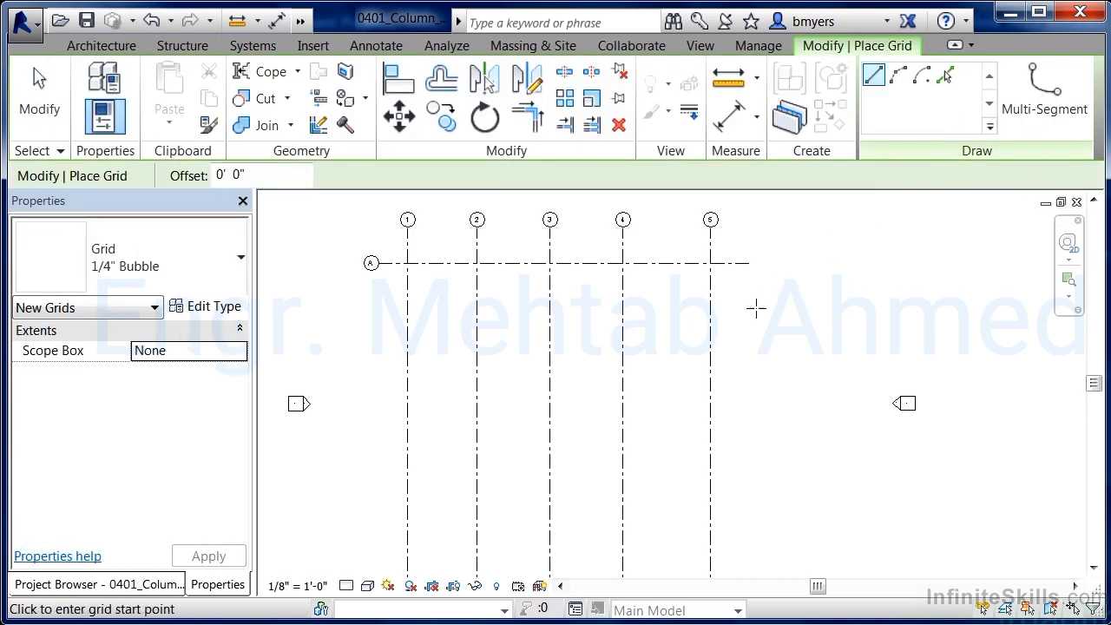
{"action": "left_click", "coordinate": [748, 334]}
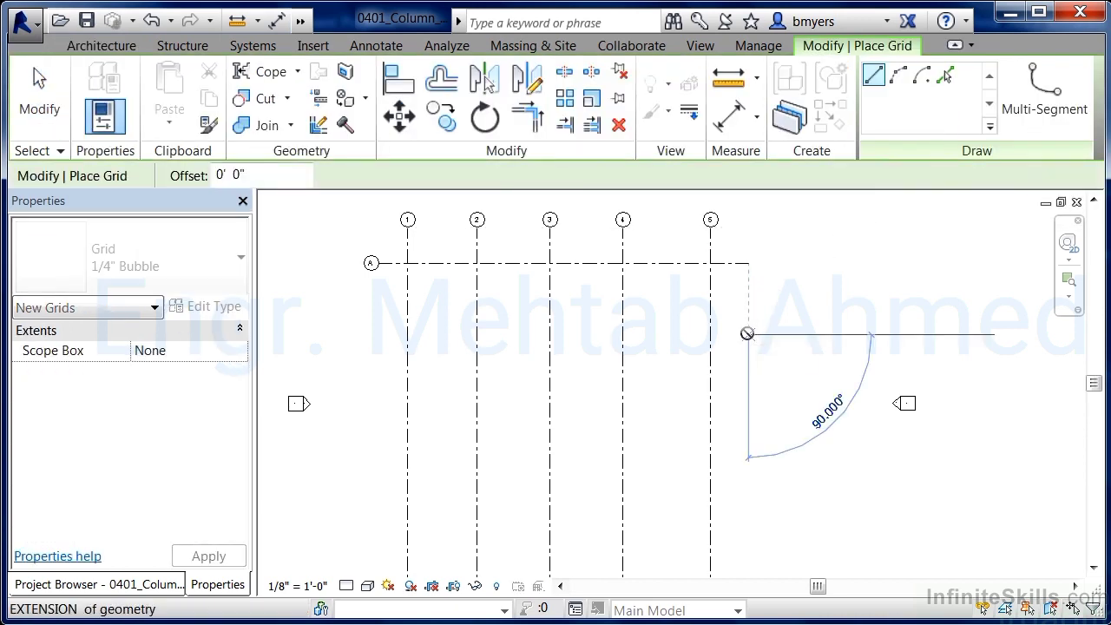
{"action": "left_click", "coordinate": [375, 333]}
{"action": "left_click", "coordinate": [736, 409]}
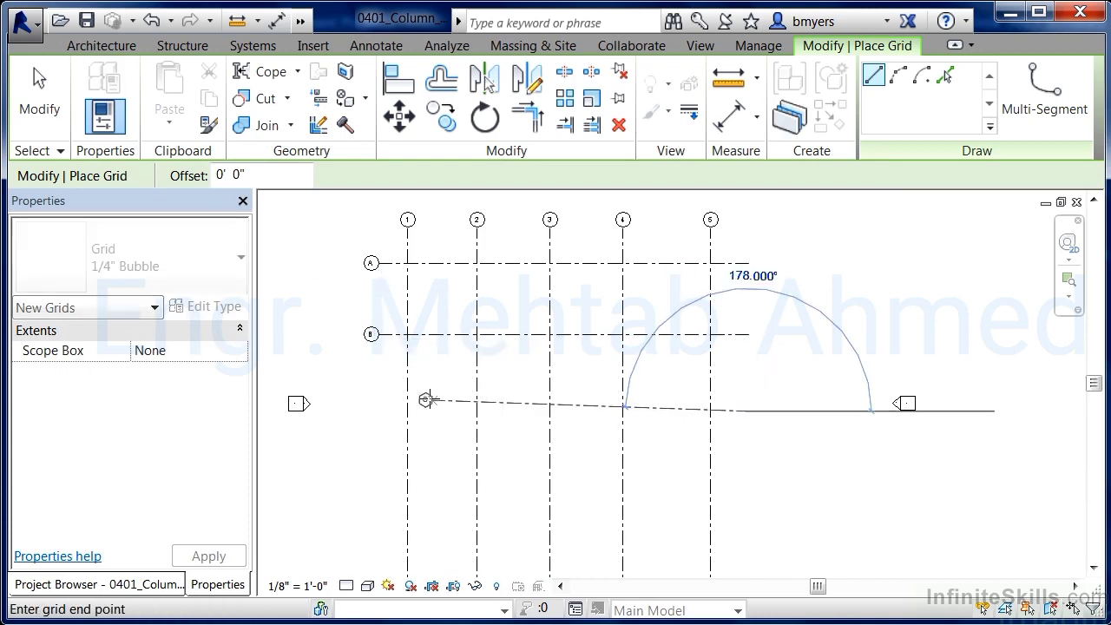
{"action": "left_click", "coordinate": [379, 409]}
{"action": "key", "text": "Escape"}
{"action": "key", "text": "Escape"}
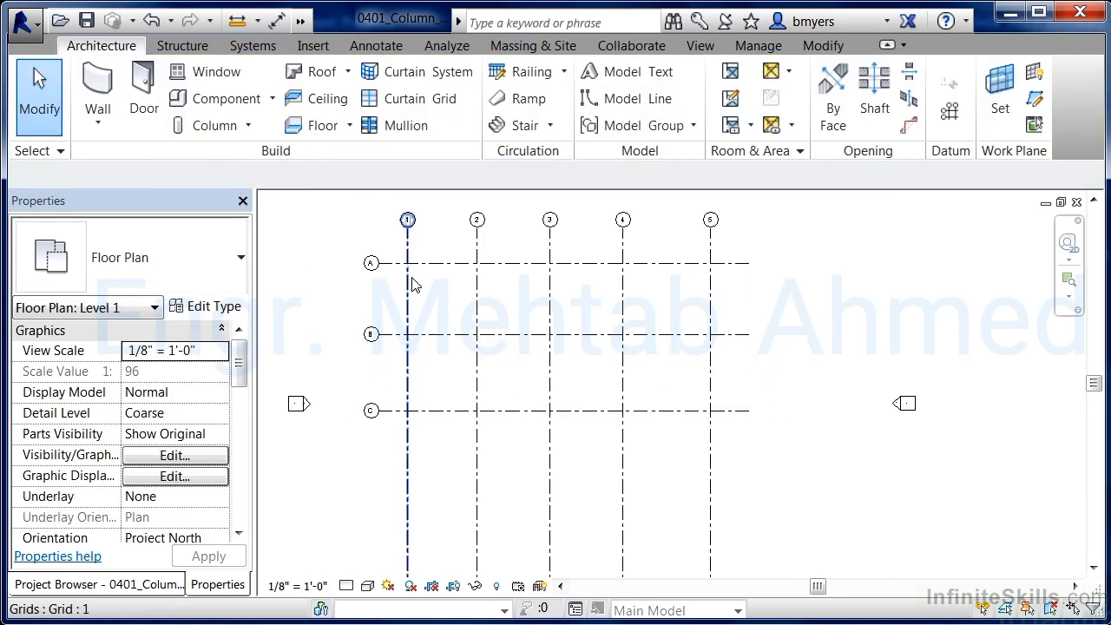
Step: Place an aligned dimension string across vertical grids 1 to 5, just above grid A, and make the grid spacing equal
{"action": "scroll", "coordinate": [442, 278], "scroll_direction": "down", "scroll_amount": 2}
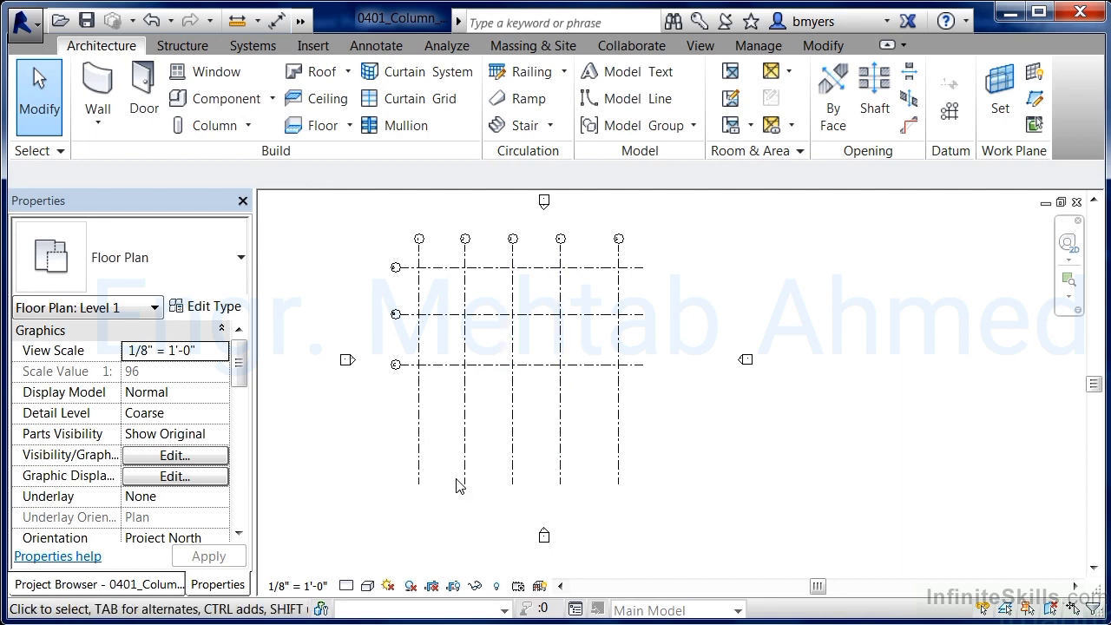
{"action": "scroll", "coordinate": [458, 264], "scroll_direction": "up", "scroll_amount": 1}
{"action": "scroll", "coordinate": [481, 217], "scroll_direction": "up", "scroll_amount": 1}
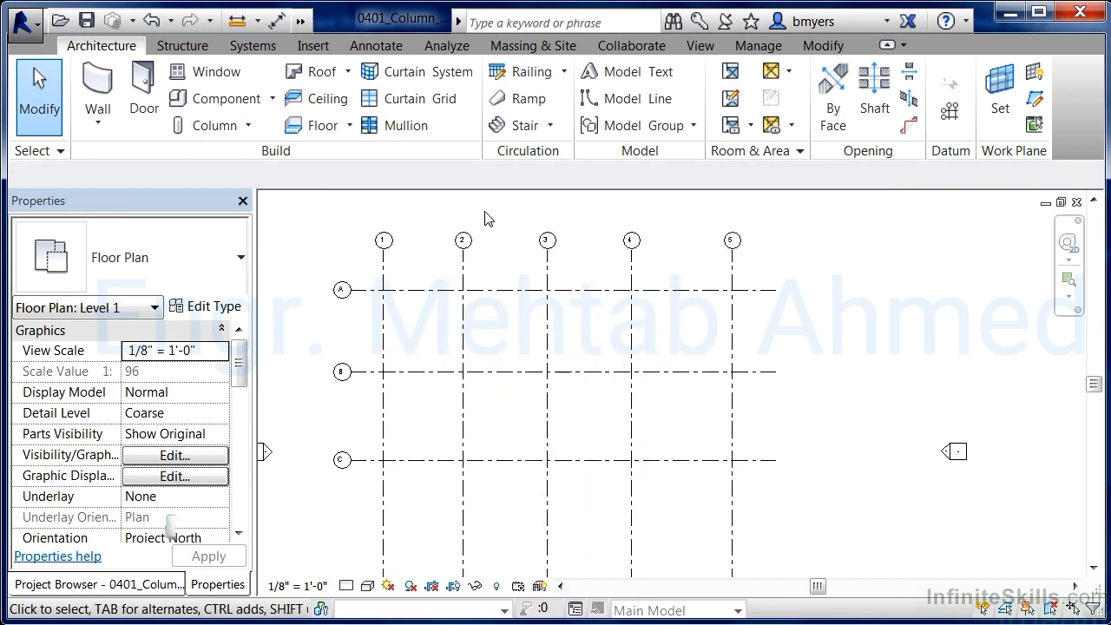
{"action": "scroll", "coordinate": [375, 262], "scroll_direction": "up", "scroll_amount": 2}
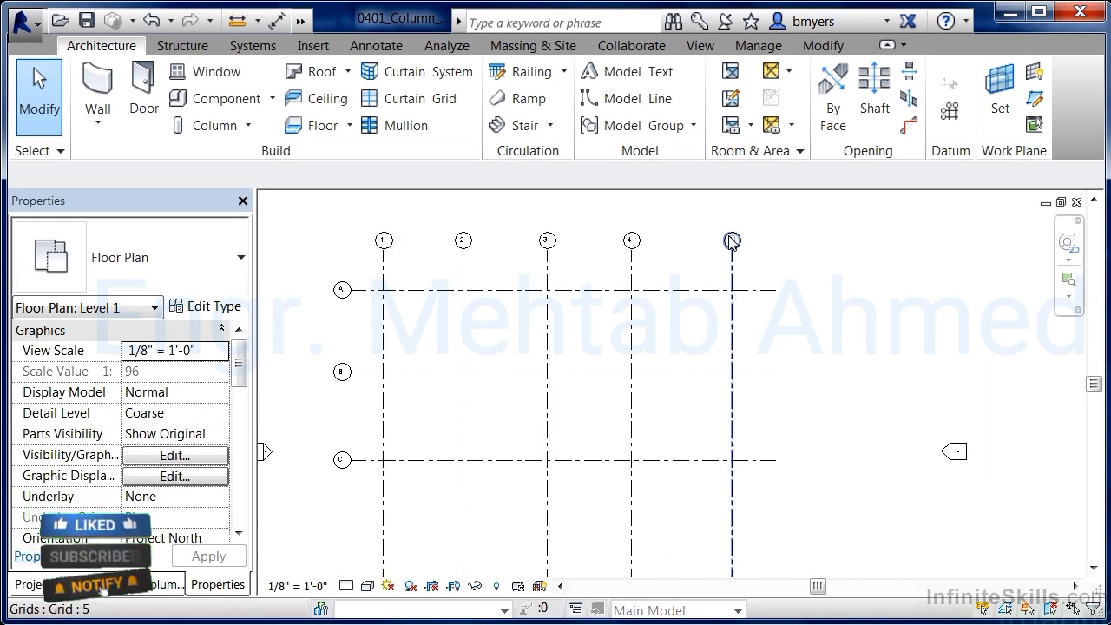
{"action": "left_click", "coordinate": [377, 46]}
{"action": "left_click", "coordinate": [102, 97]}
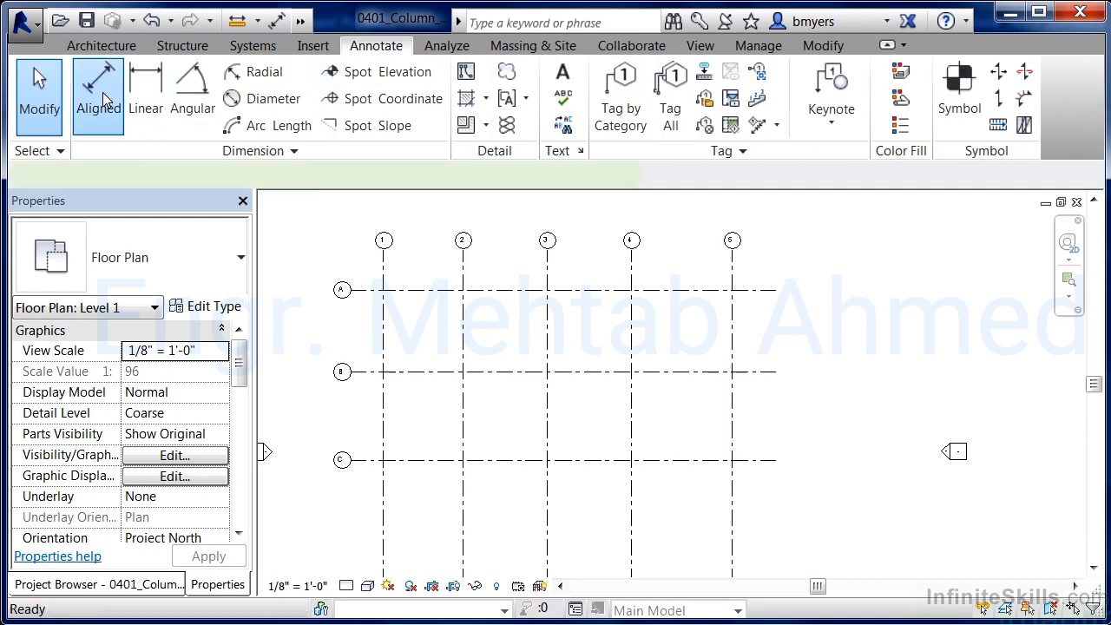
{"action": "left_click", "coordinate": [383, 265]}
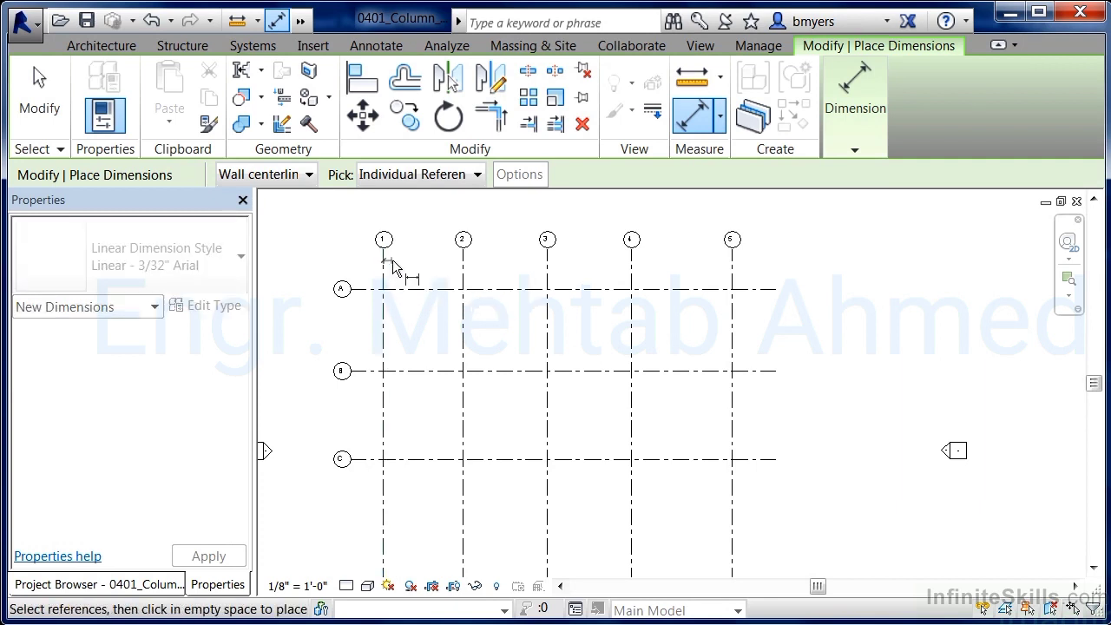
{"action": "left_click", "coordinate": [464, 269]}
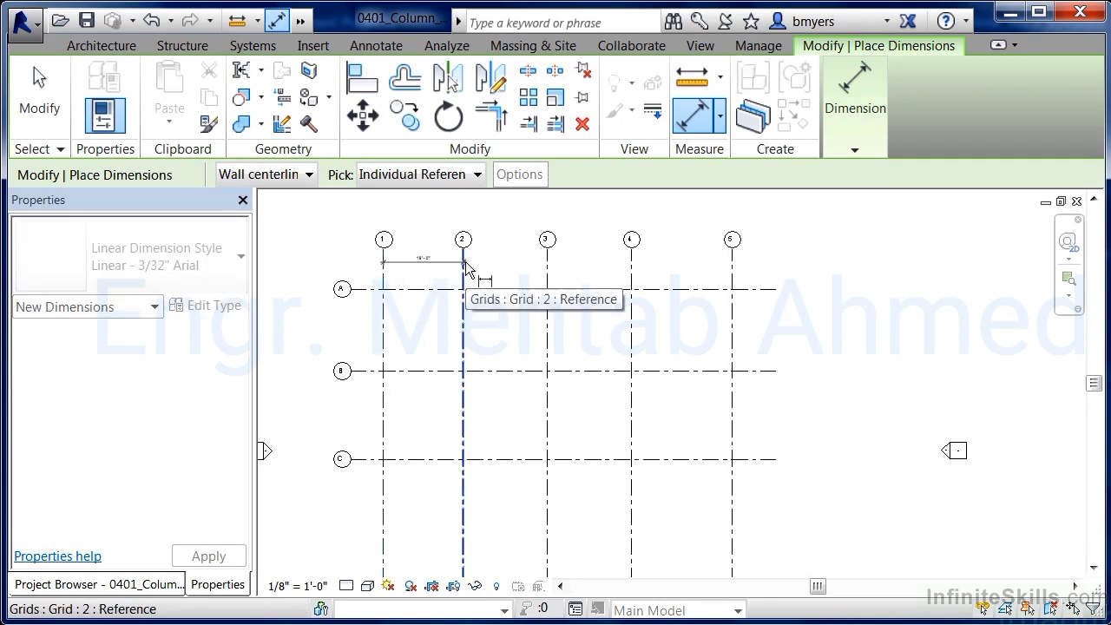
{"action": "left_click", "coordinate": [548, 265]}
{"action": "left_click", "coordinate": [641, 269]}
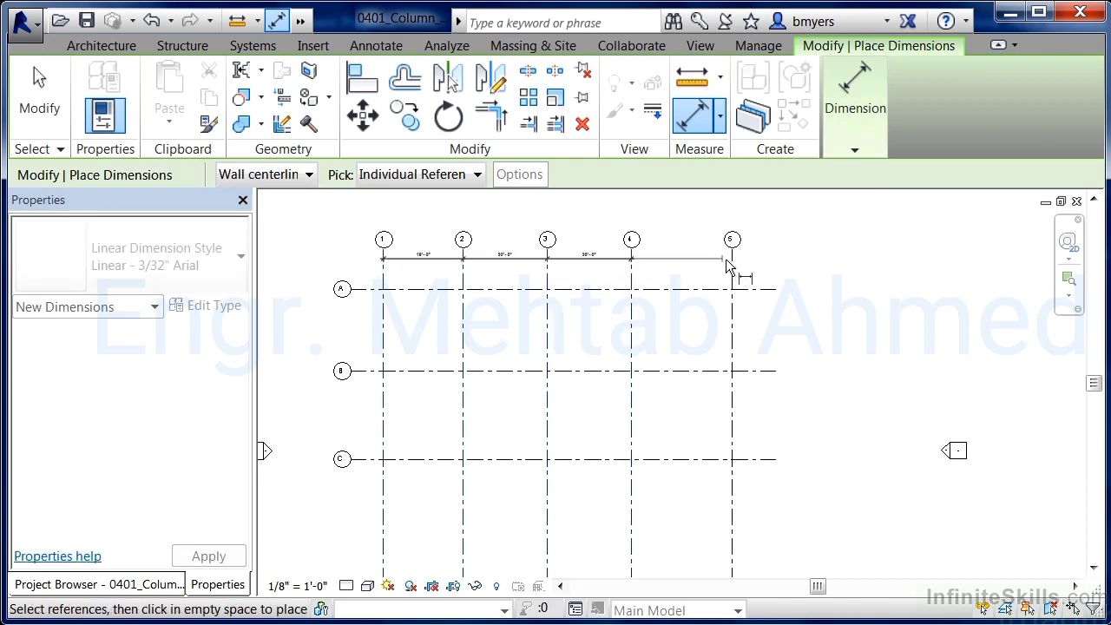
{"action": "left_click", "coordinate": [734, 265]}
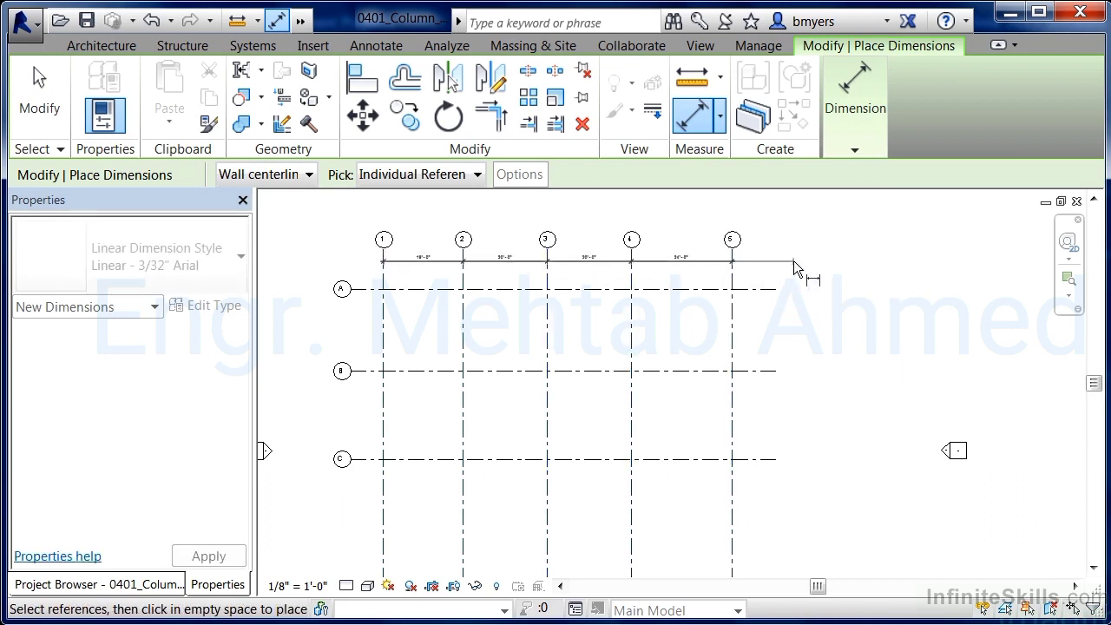
{"action": "left_click", "coordinate": [818, 269]}
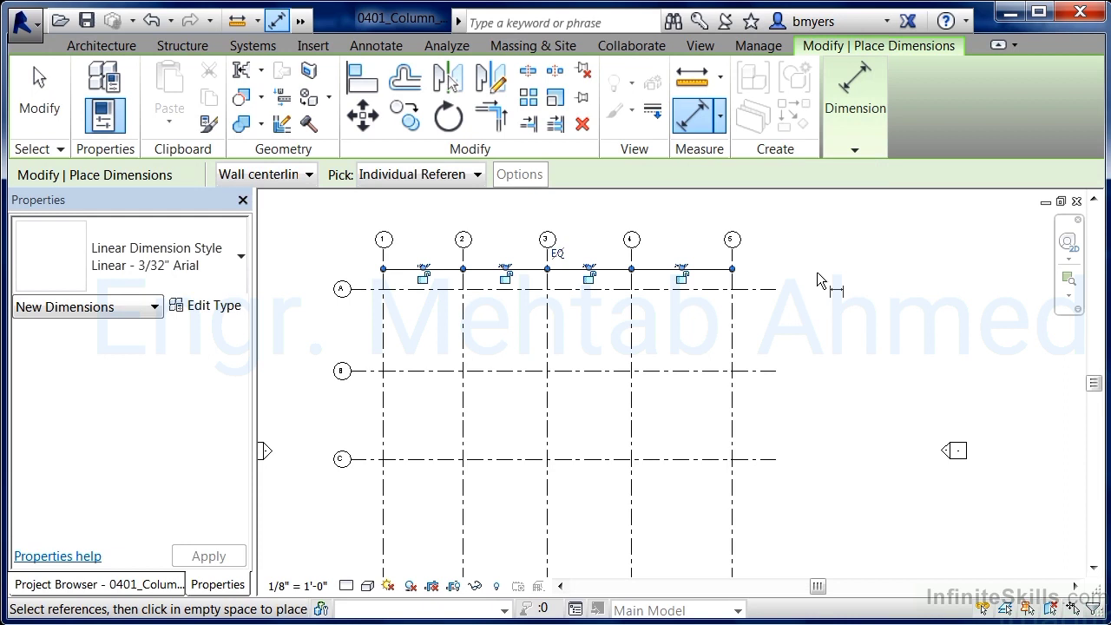
{"action": "left_click", "coordinate": [557, 257]}
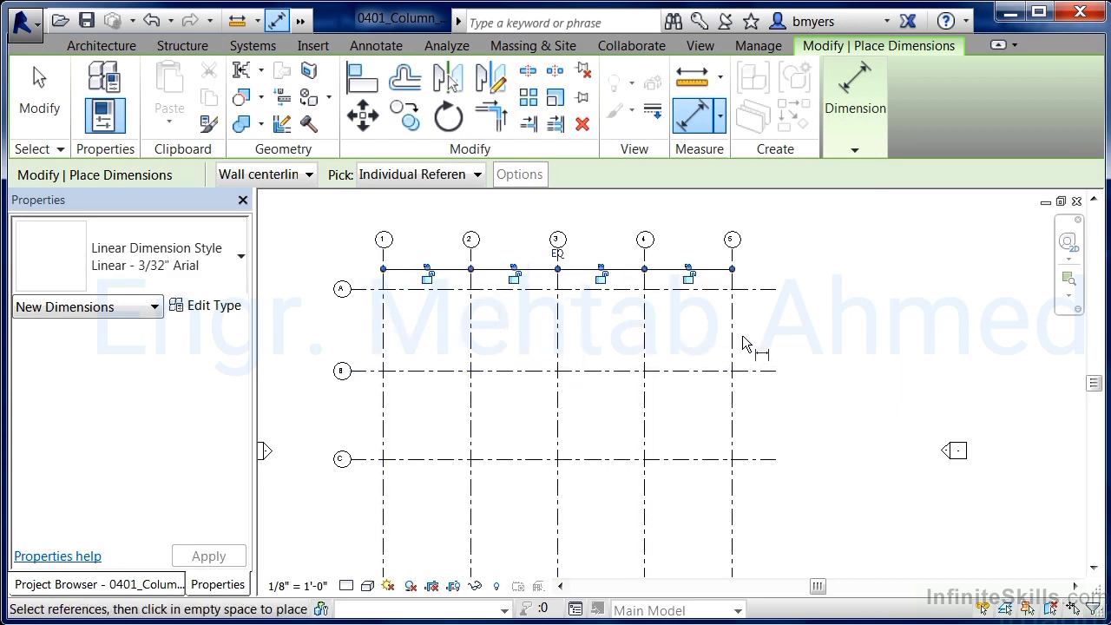
Step: Place an aligned dimension string across horizontal grids A, B and C, just outside grid 1, and make their spacing equal
{"action": "scroll", "coordinate": [743, 335], "scroll_direction": "up", "scroll_amount": 1}
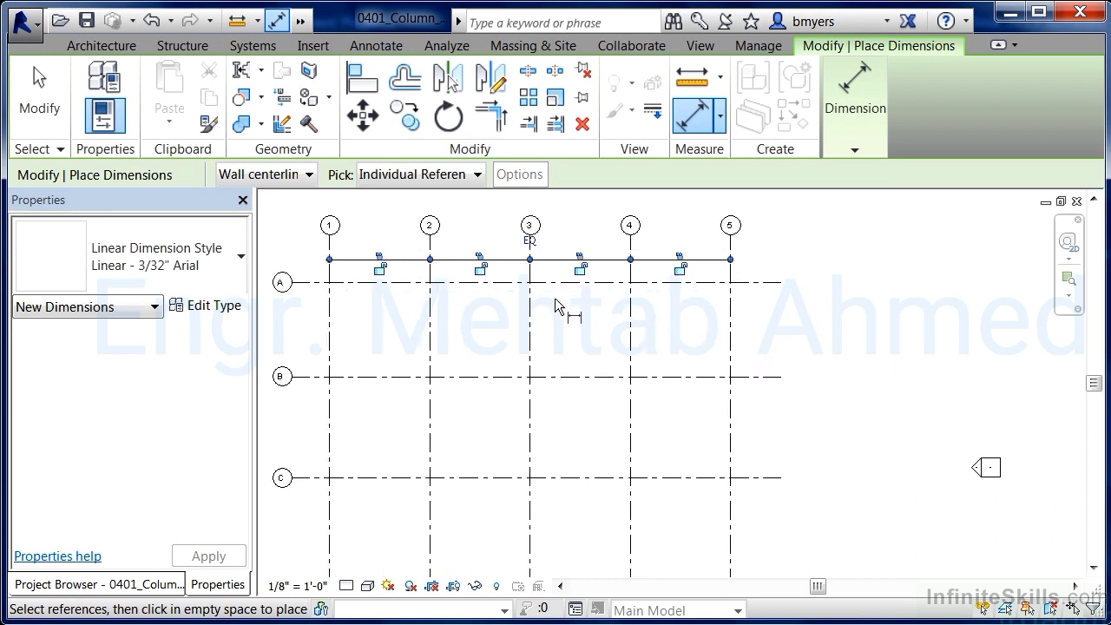
{"action": "left_click", "coordinate": [317, 287]}
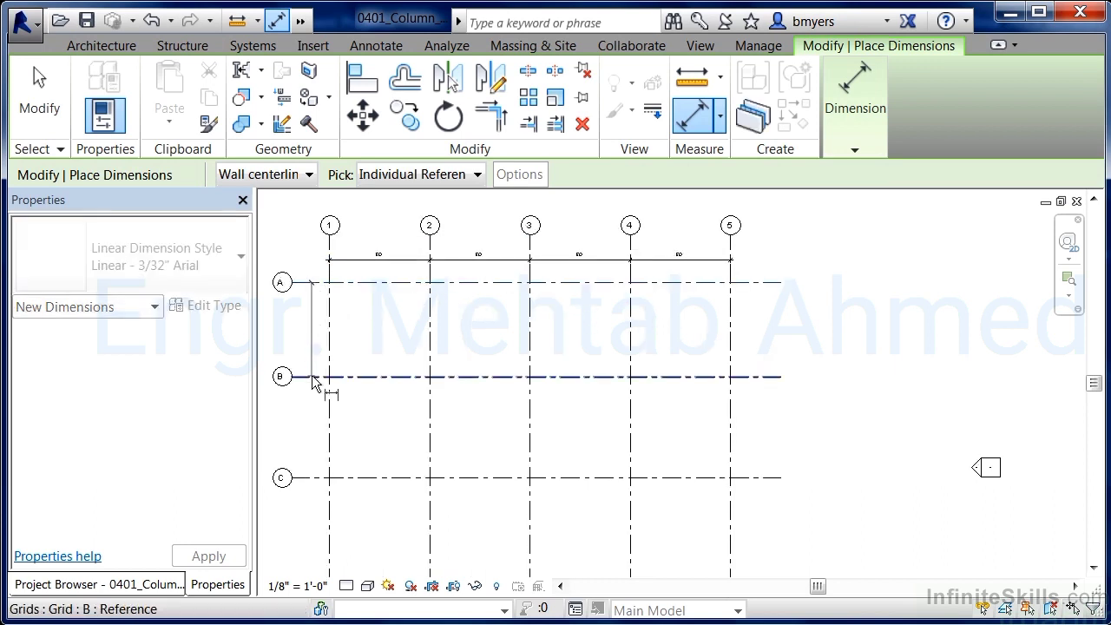
{"action": "left_click", "coordinate": [312, 380]}
{"action": "left_click", "coordinate": [313, 479]}
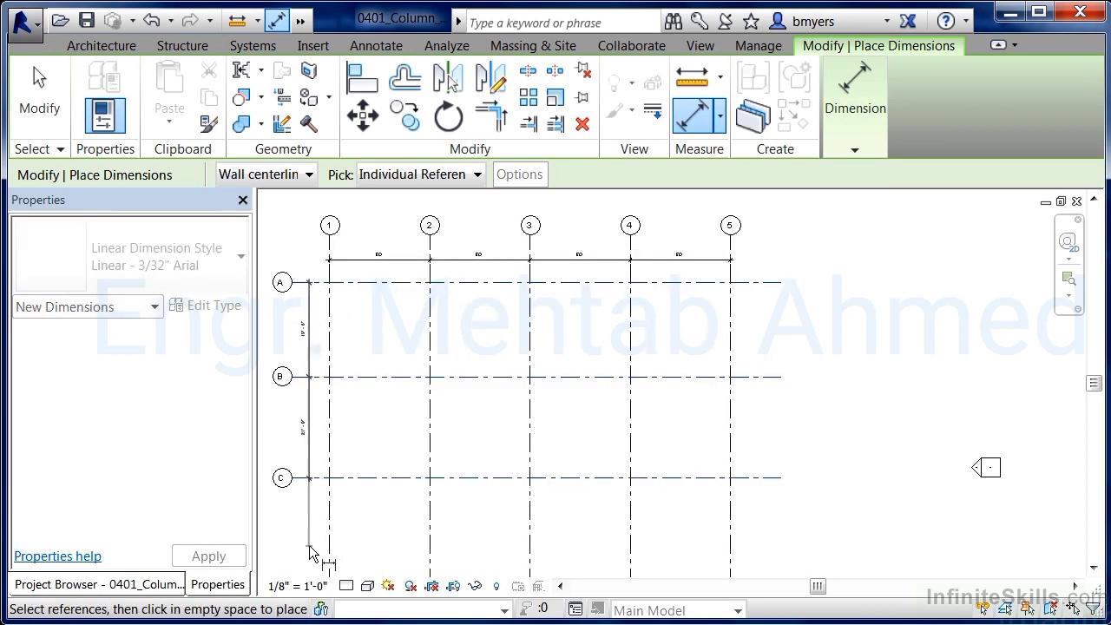
{"action": "left_click", "coordinate": [311, 554]}
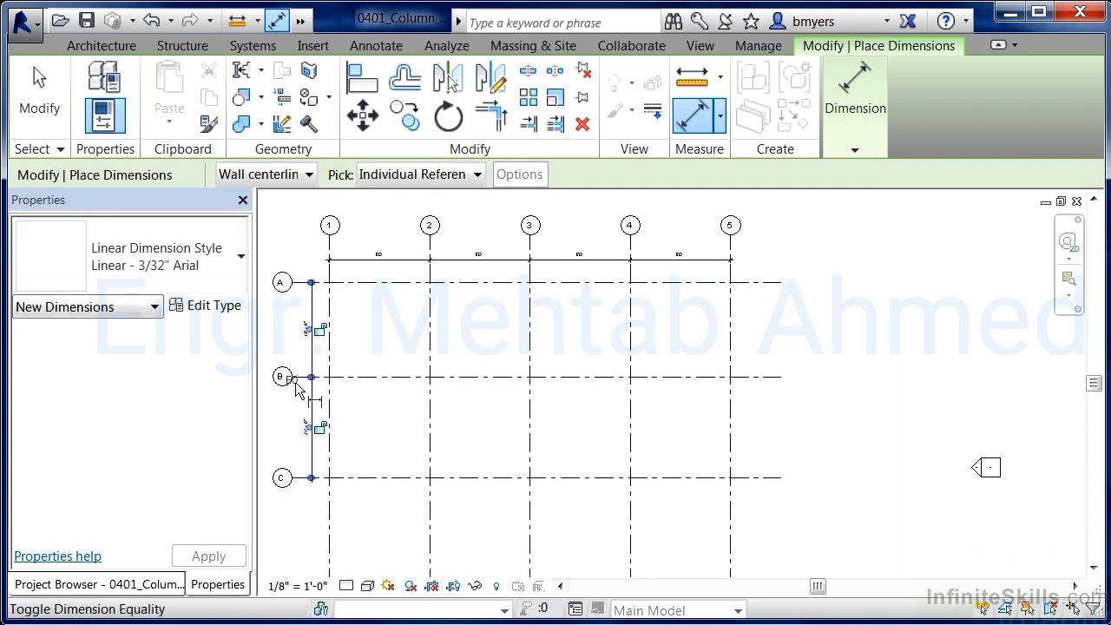
{"action": "left_click", "coordinate": [296, 382]}
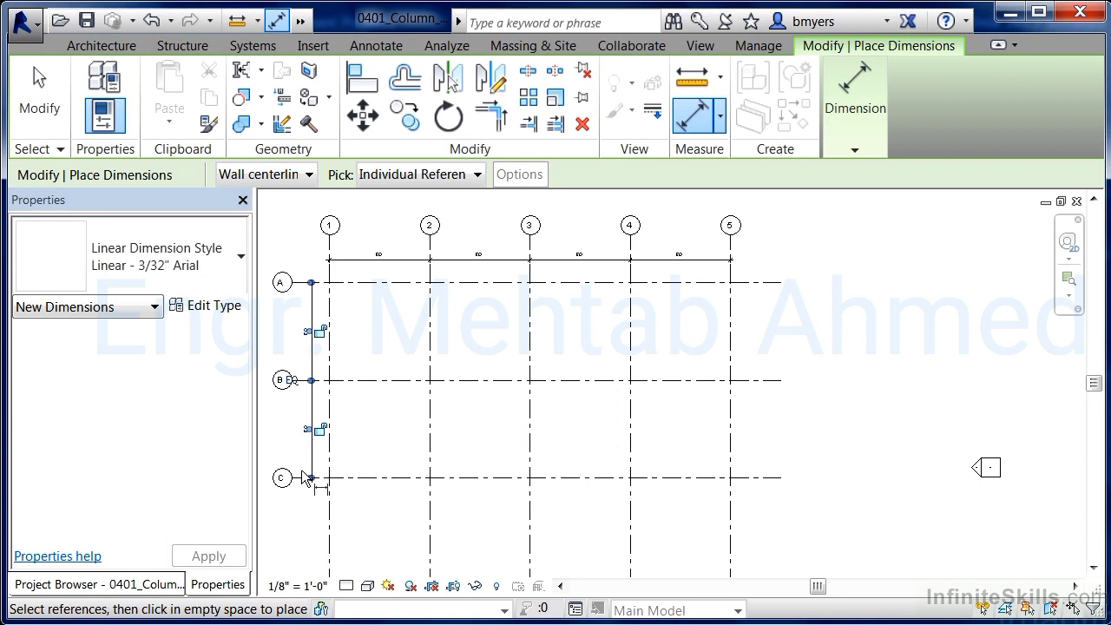
Step: Add an overall dimension from grid 1 to grid 5, just above the equal-spacing string
{"action": "left_click", "coordinate": [330, 247]}
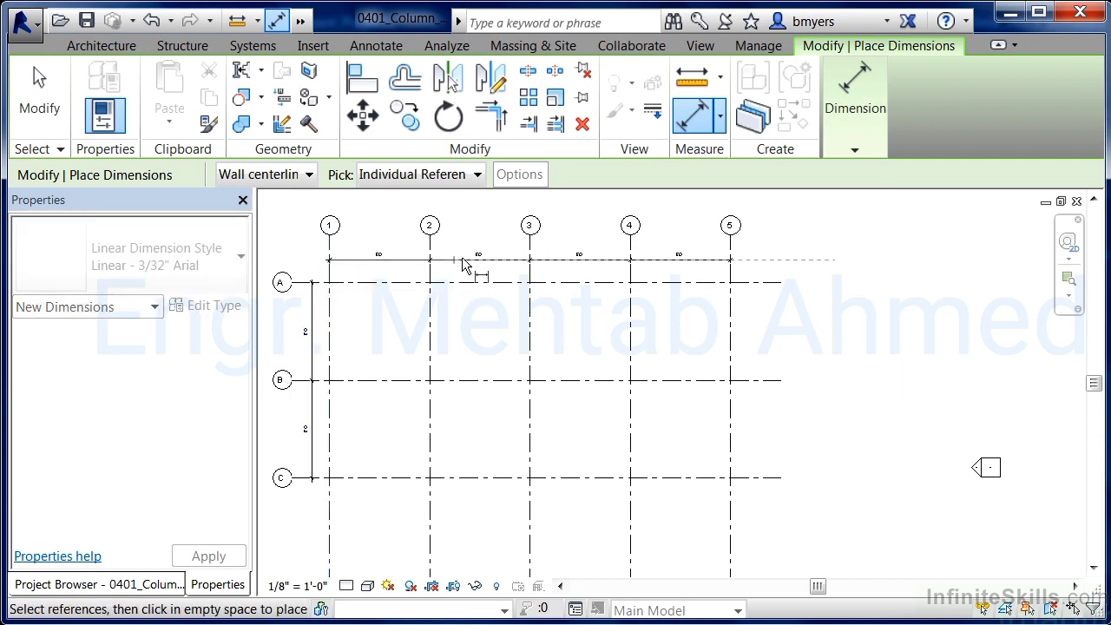
{"action": "left_click", "coordinate": [729, 251]}
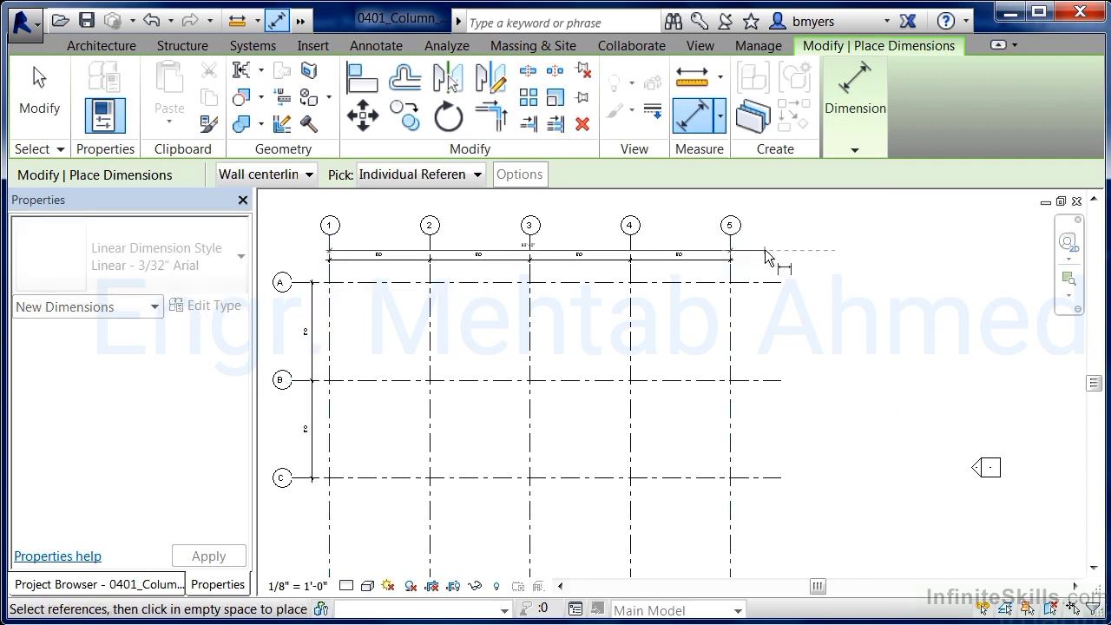
{"action": "left_click", "coordinate": [773, 255]}
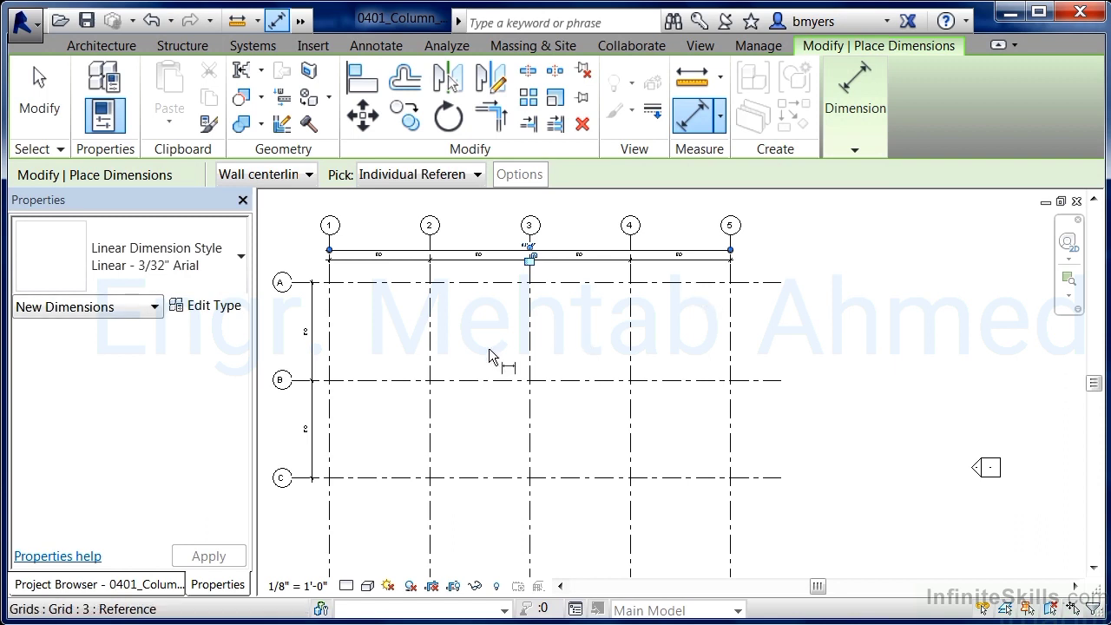
Step: Add an overall dimension from grid A to grid C, outside the equal-spacing string, and finish dimensioning
{"action": "left_click", "coordinate": [300, 283]}
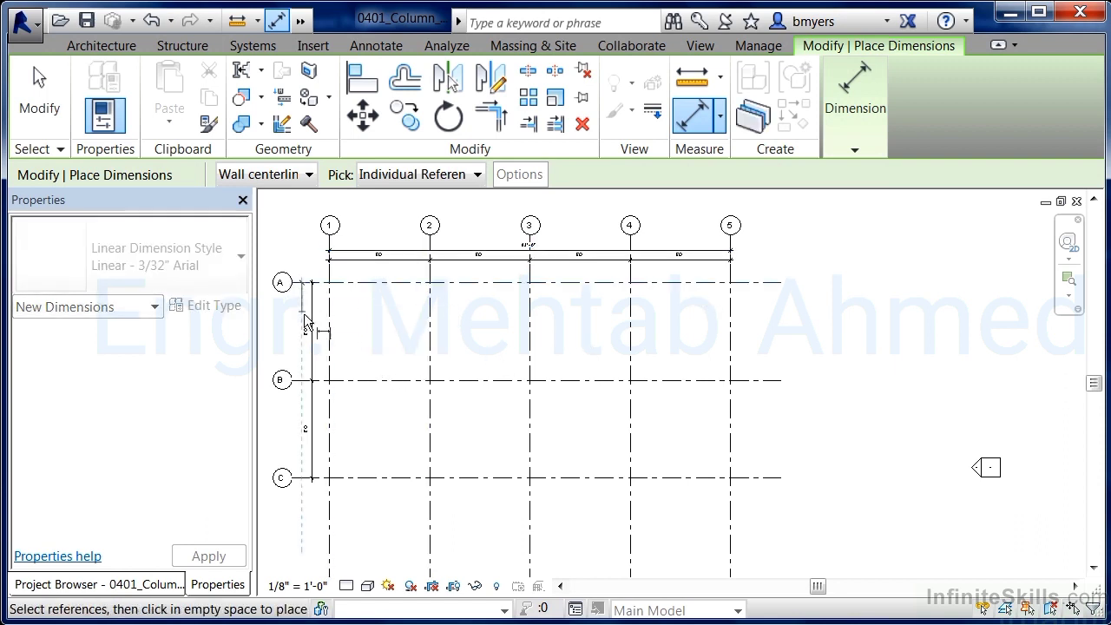
{"action": "left_click", "coordinate": [301, 478]}
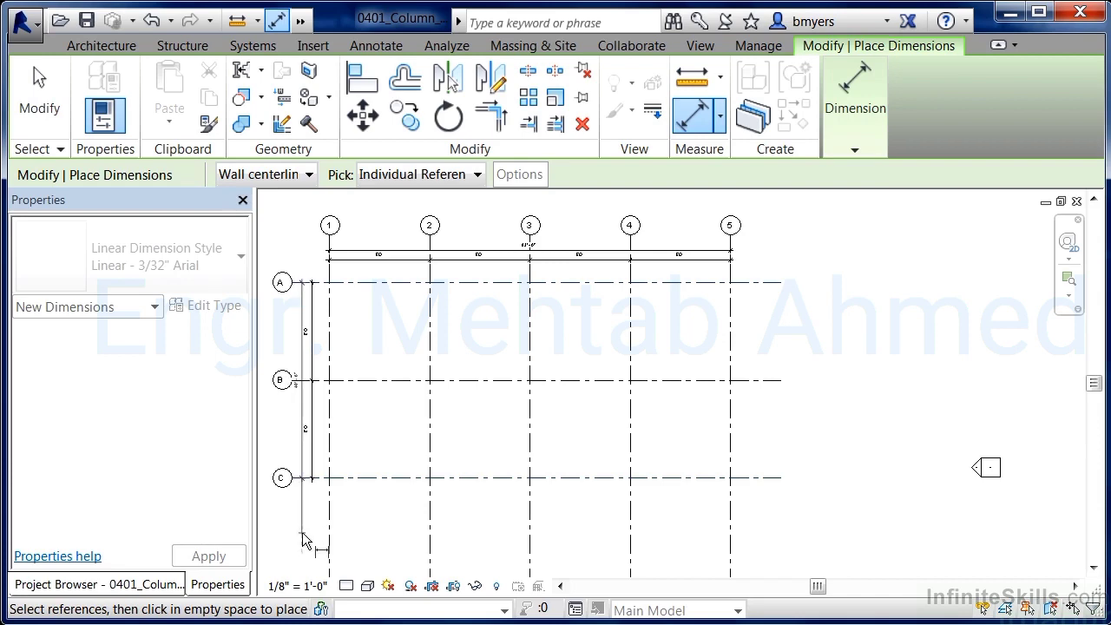
{"action": "left_click", "coordinate": [303, 539]}
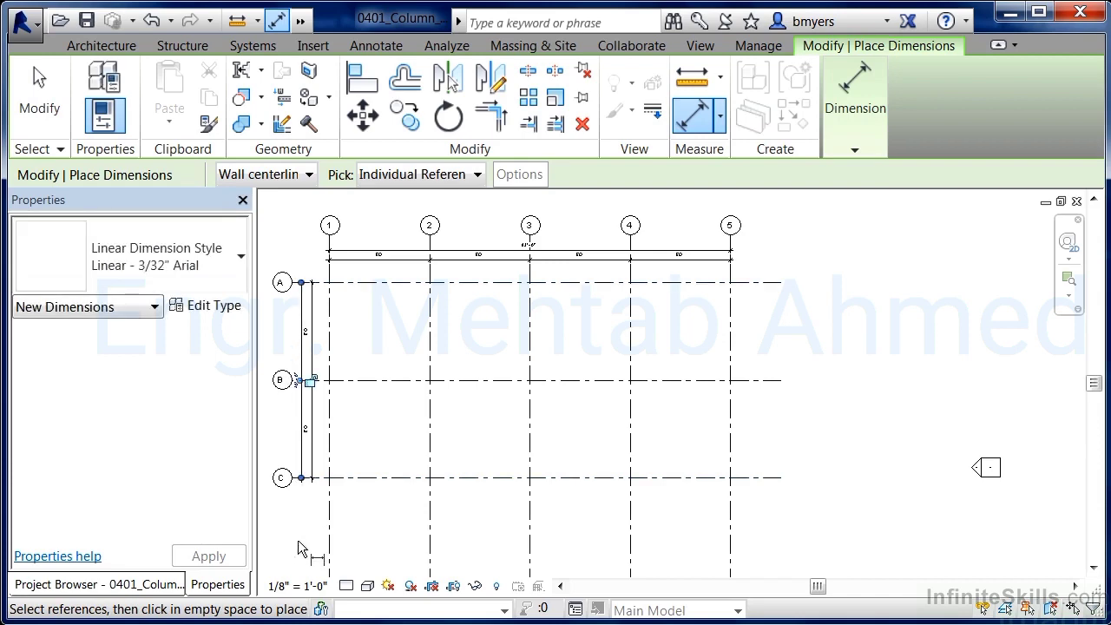
{"action": "key", "text": "Escape"}
{"action": "key", "text": "Escape"}
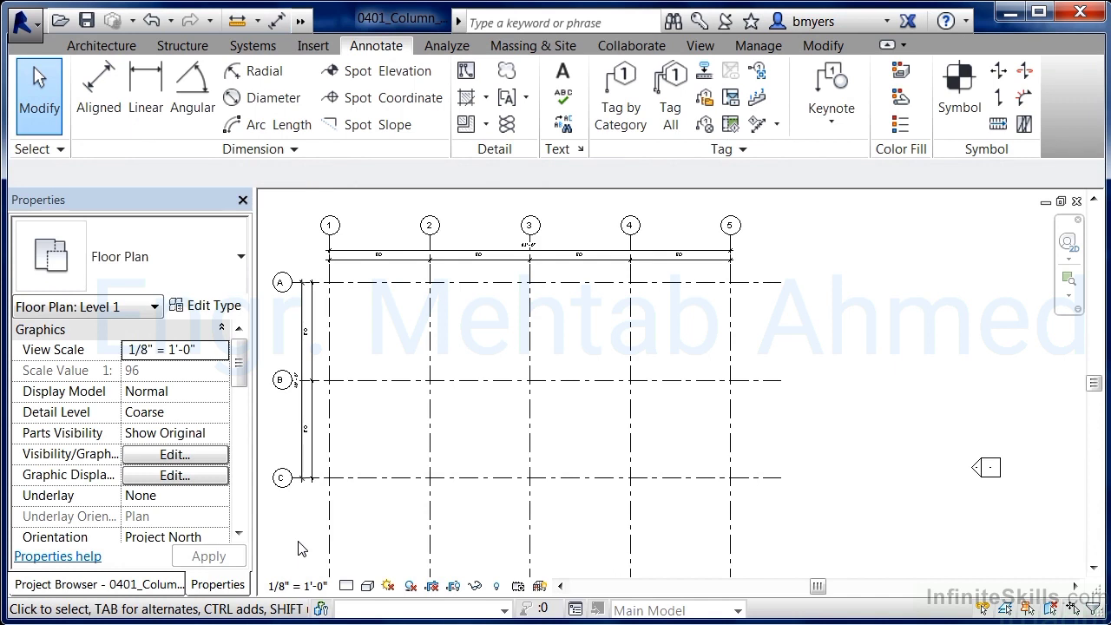
Step: Move grid 5 by setting the overall dimension between grids 1 and 5 to 80'
{"action": "scroll", "coordinate": [556, 227], "scroll_direction": "up", "scroll_amount": 3}
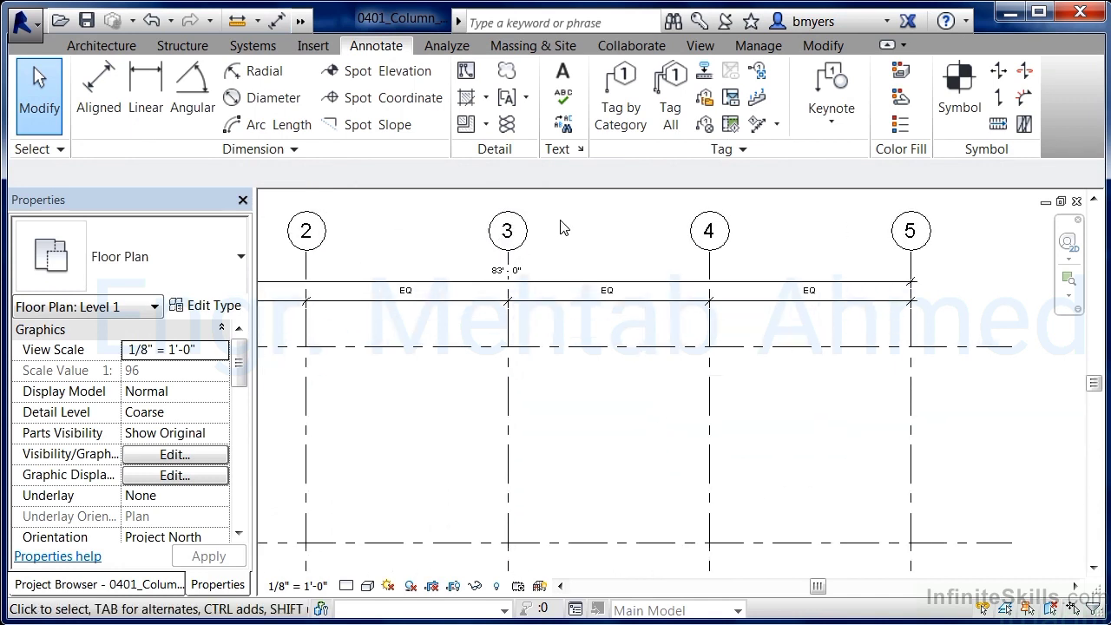
{"action": "scroll", "coordinate": [502, 239], "scroll_direction": "up", "scroll_amount": 1}
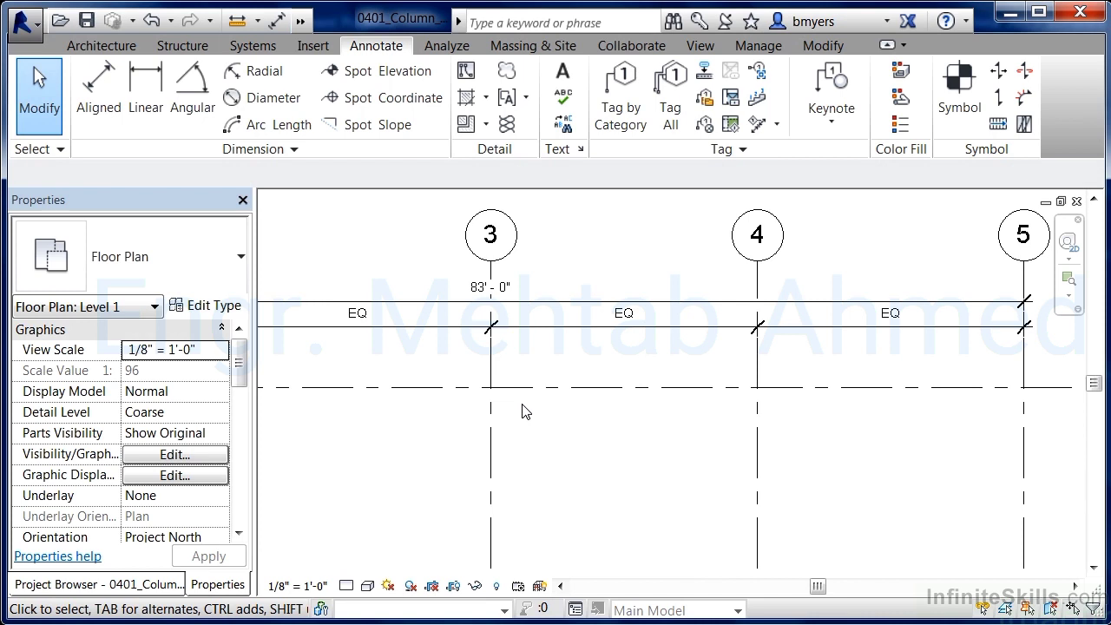
{"action": "left_click", "coordinate": [1027, 429]}
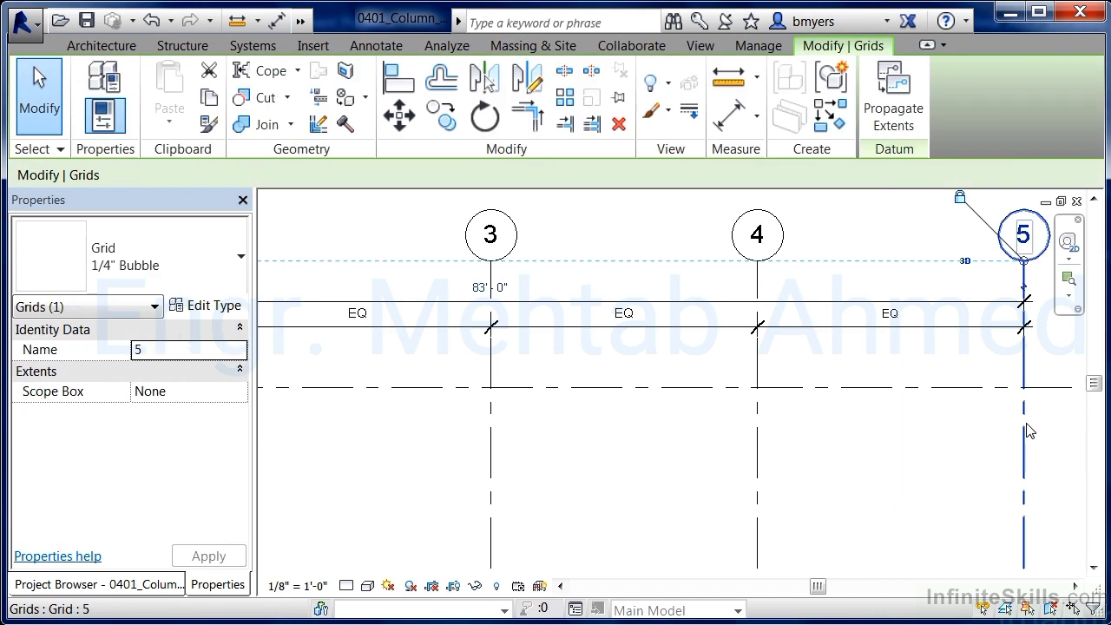
{"action": "left_click", "coordinate": [482, 289]}
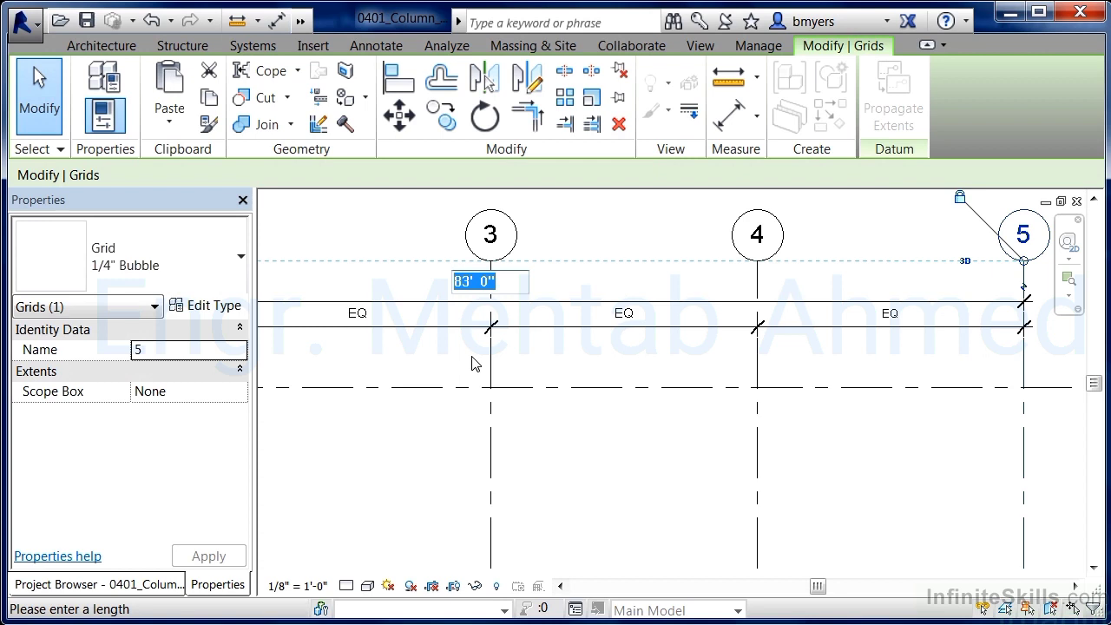
{"action": "type", "text": "80"}
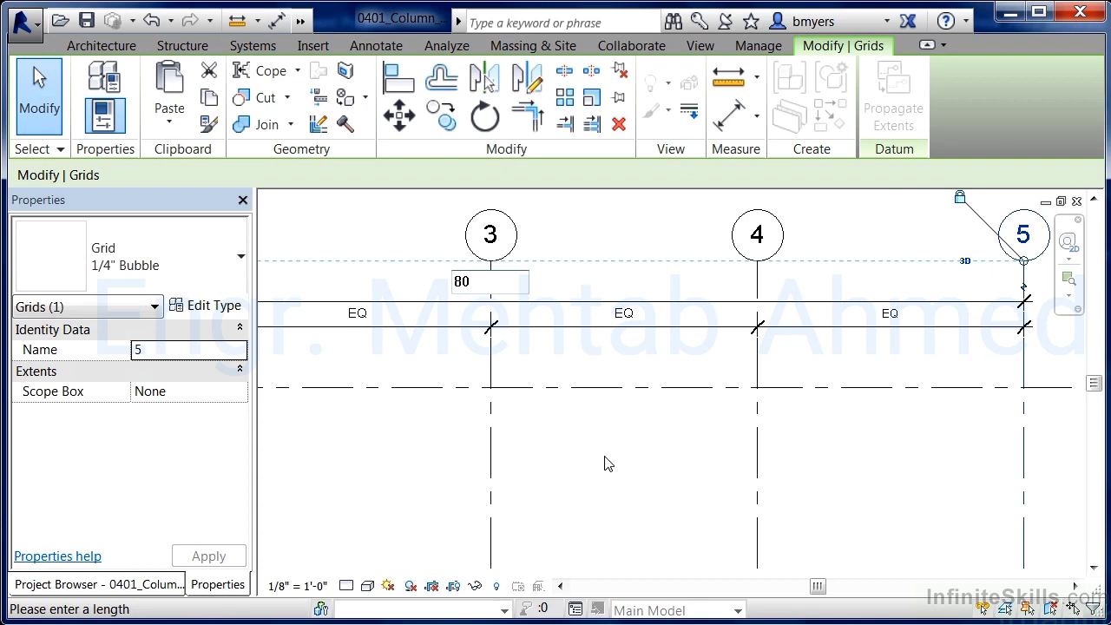
{"action": "key", "text": "Return"}
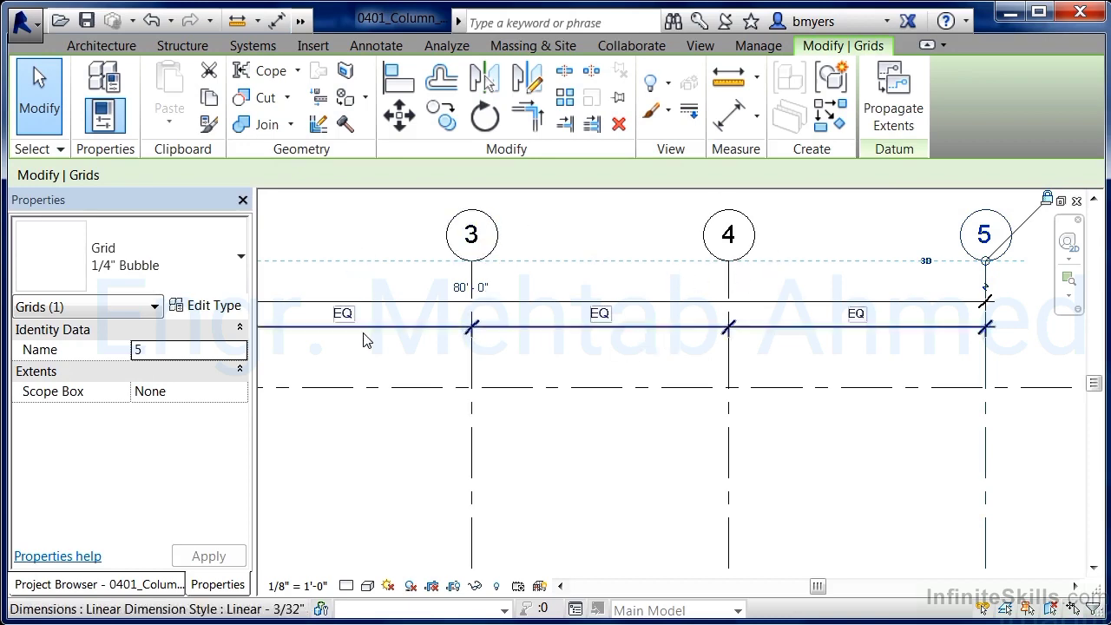
{"action": "scroll", "coordinate": [607, 266], "scroll_direction": "down", "scroll_amount": 5}
{"action": "key", "text": "Escape"}
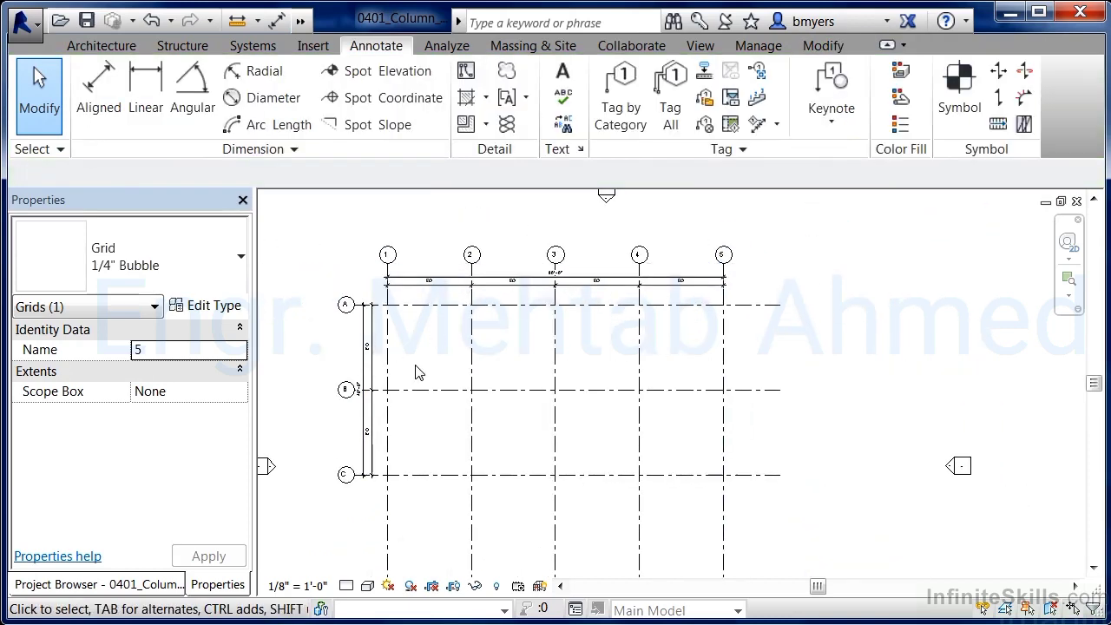
Step: Move grid C by setting the overall dimension between grids A and C to 48'
{"action": "scroll", "coordinate": [365, 440], "scroll_direction": "up", "scroll_amount": 3}
{"action": "scroll", "coordinate": [364, 440], "scroll_direction": "up", "scroll_amount": 2}
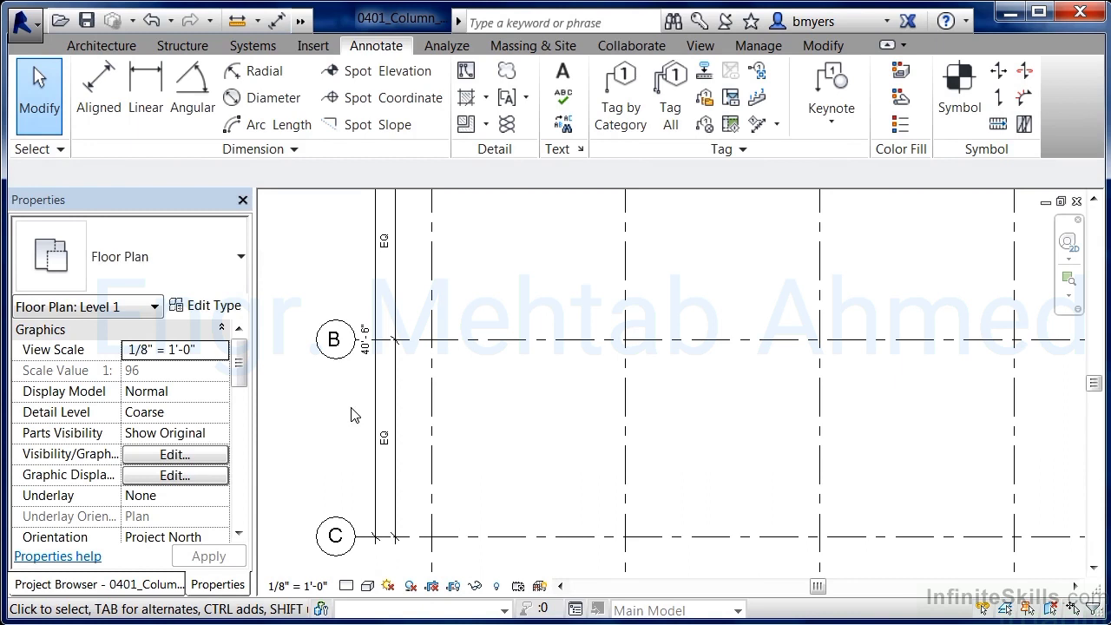
{"action": "left_click", "coordinate": [418, 544]}
{"action": "left_click", "coordinate": [366, 358]}
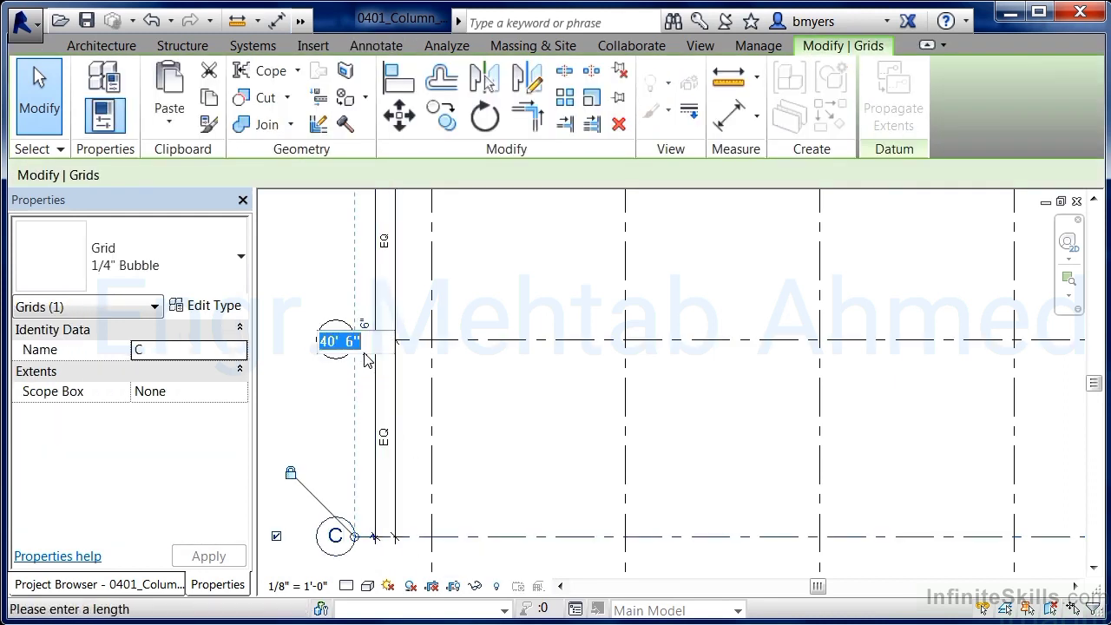
{"action": "type", "text": "48"}
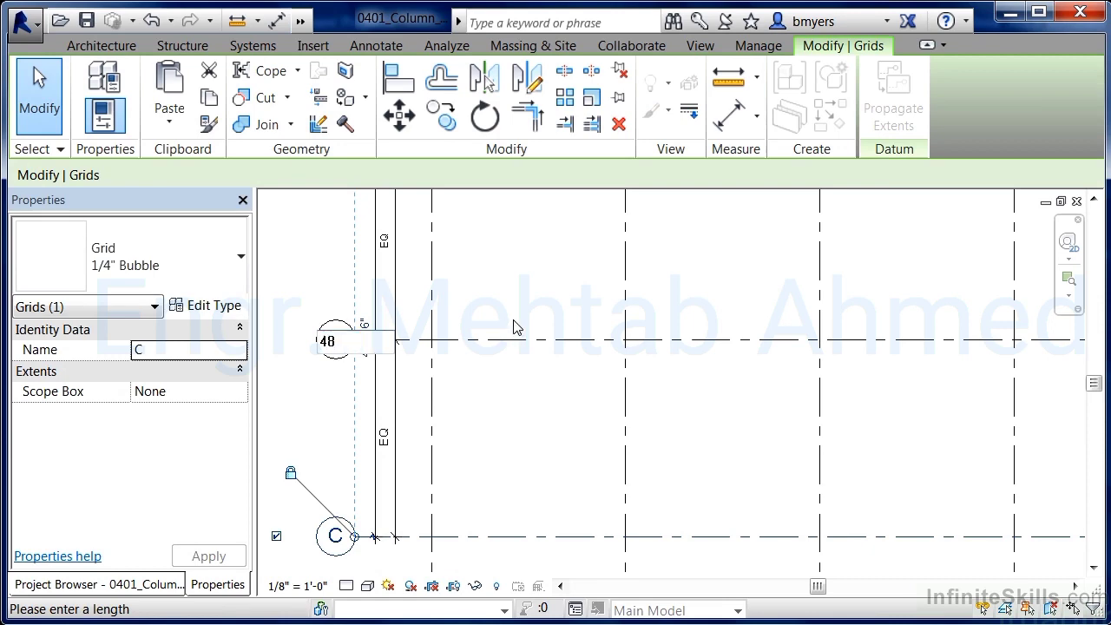
{"action": "key", "text": "Return"}
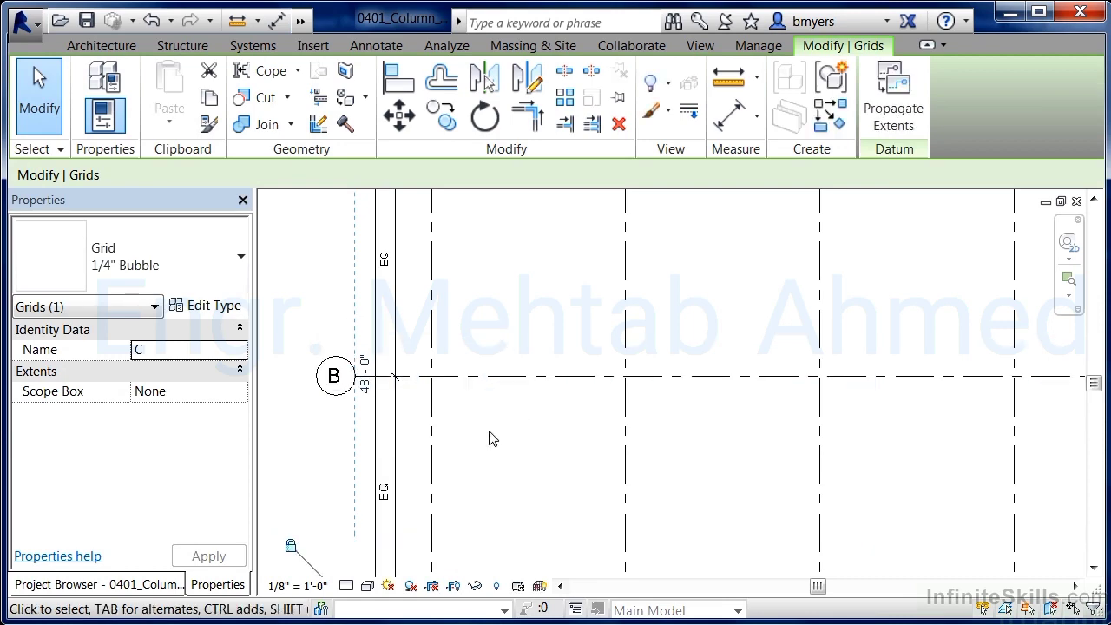
{"action": "key", "text": "Escape"}
Step: Set the equality display of the dimension string across grids 1 to 5 to Value
{"action": "scroll", "coordinate": [345, 484], "scroll_direction": "down", "scroll_amount": 2}
{"action": "scroll", "coordinate": [446, 286], "scroll_direction": "up", "scroll_amount": 1}
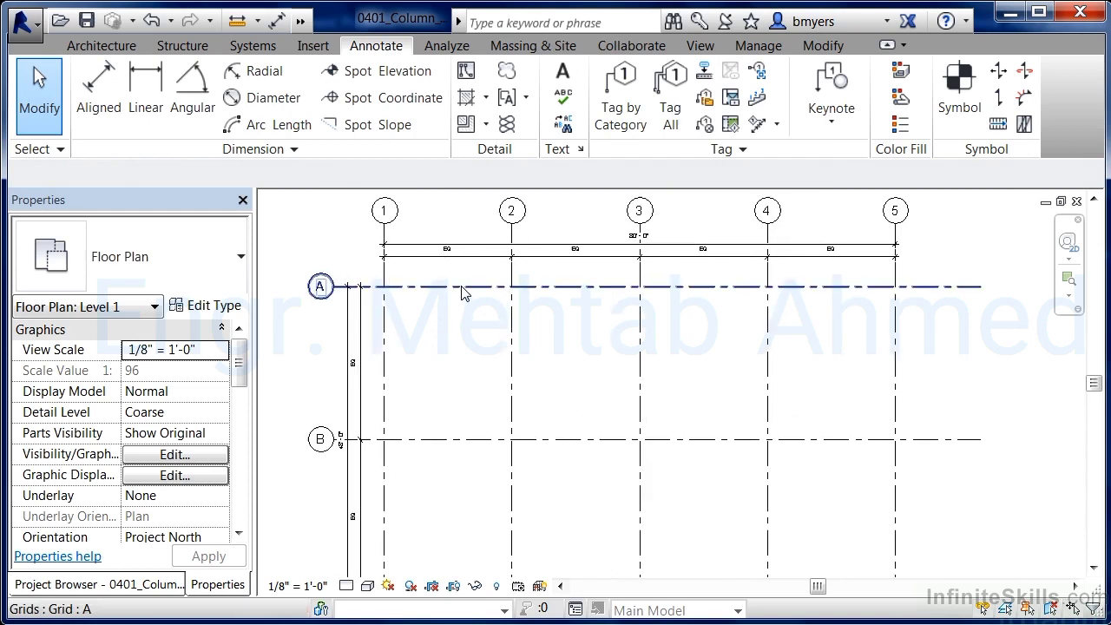
{"action": "scroll", "coordinate": [438, 273], "scroll_direction": "up", "scroll_amount": 1}
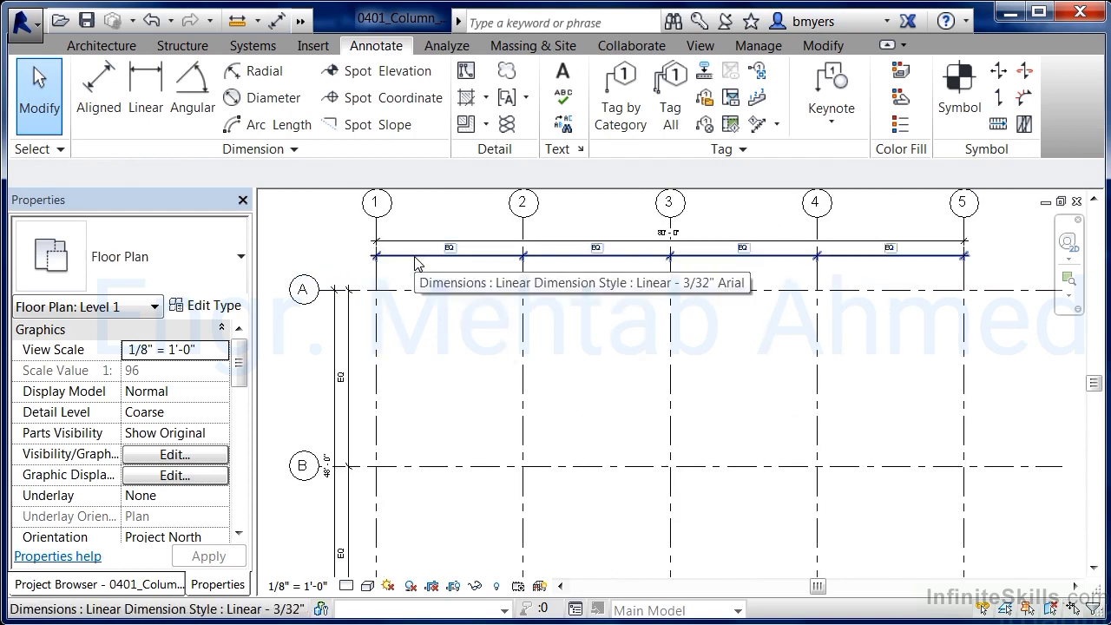
{"action": "left_click", "coordinate": [415, 256]}
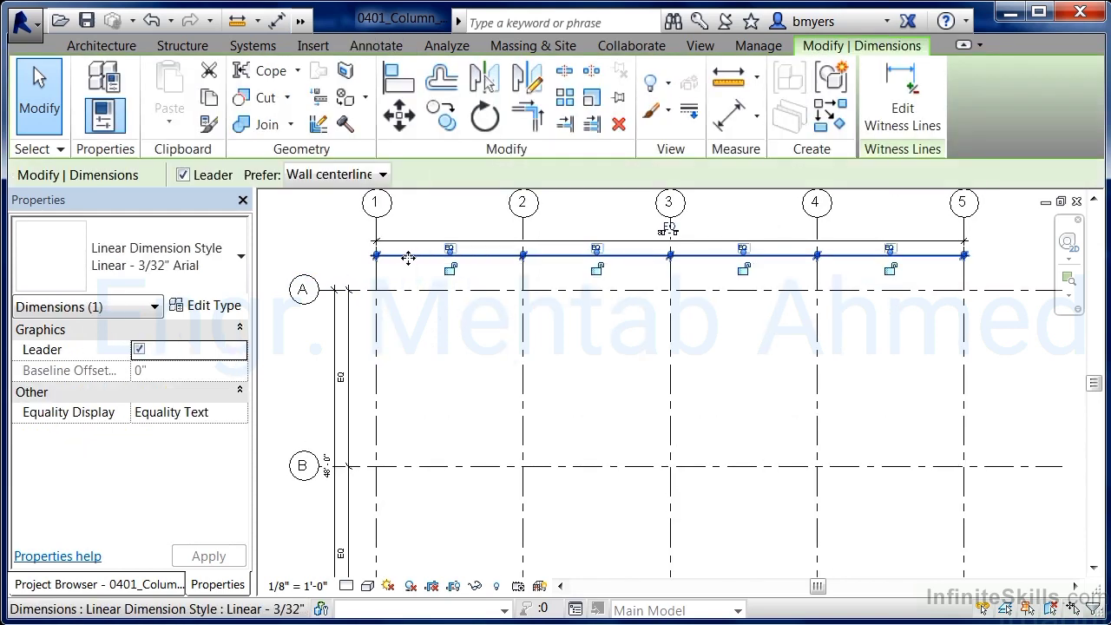
{"action": "left_click", "coordinate": [178, 423]}
{"action": "left_click", "coordinate": [239, 413]}
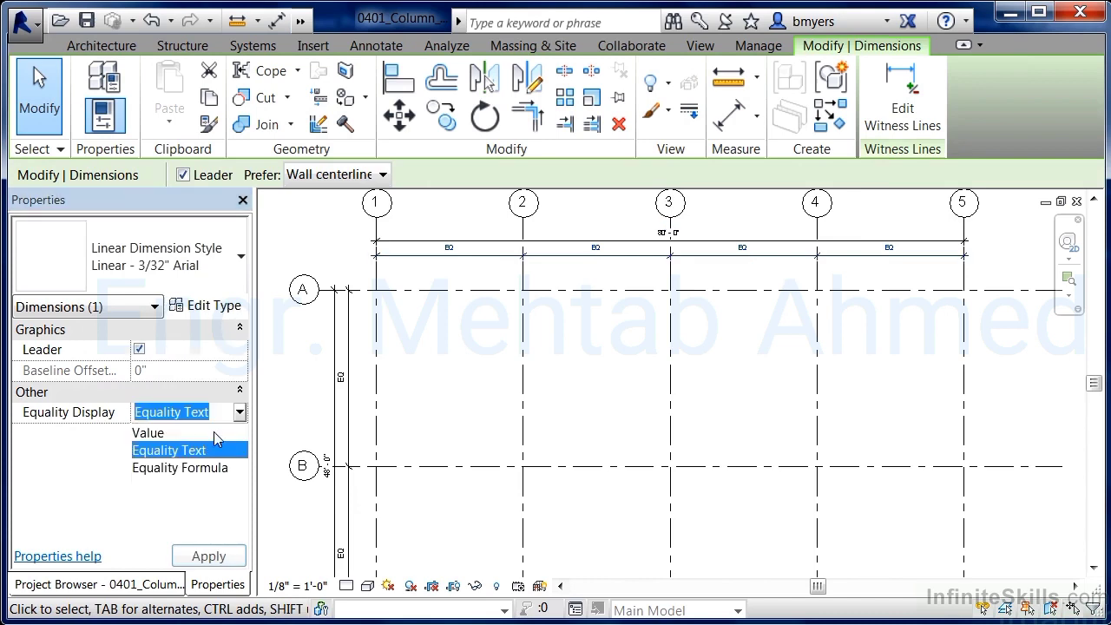
{"action": "left_click", "coordinate": [201, 432]}
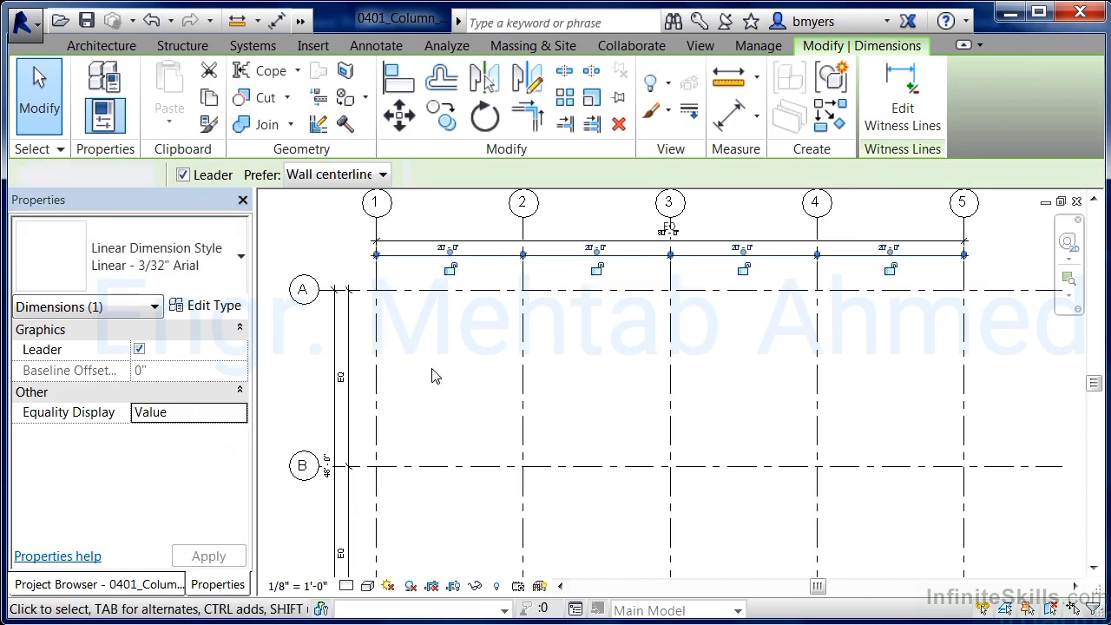
{"action": "left_click", "coordinate": [434, 375]}
{"action": "scroll", "coordinate": [724, 206], "scroll_direction": "up", "scroll_amount": 3}
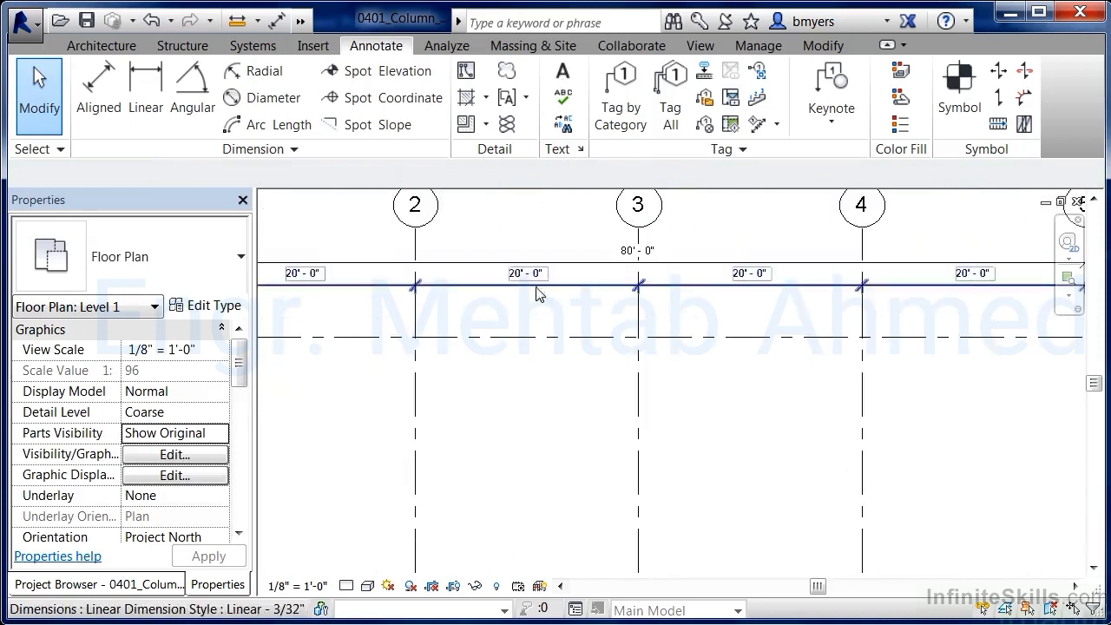
{"action": "scroll", "coordinate": [564, 293], "scroll_direction": "down", "scroll_amount": 1}
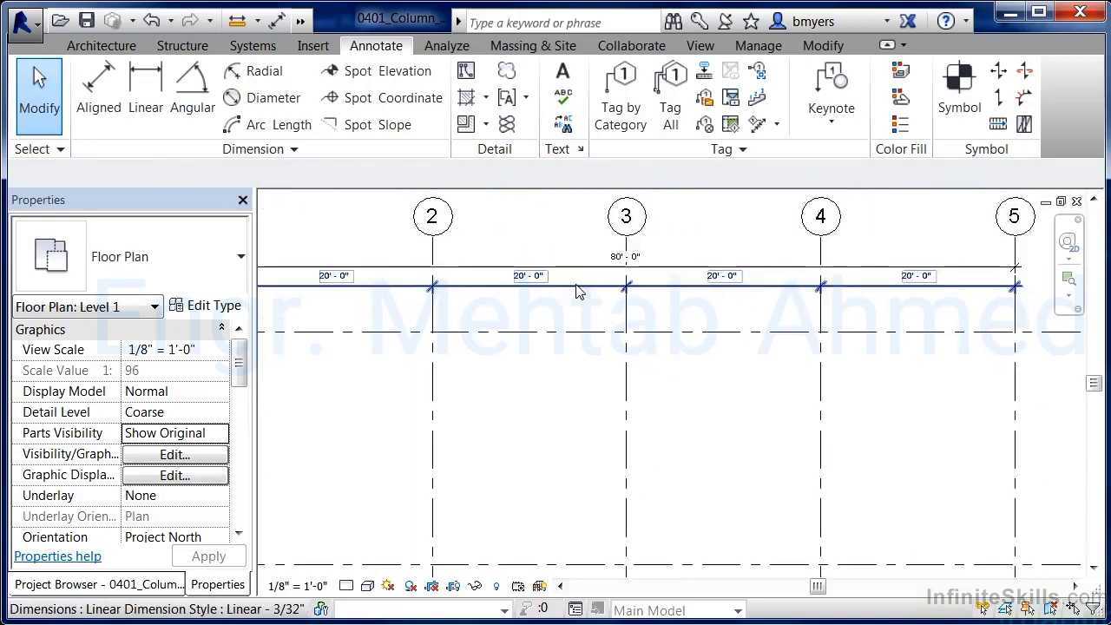
Step: Set the equality display of the dimension string across grids A, B and C to Value
{"action": "scroll", "coordinate": [579, 292], "scroll_direction": "down", "scroll_amount": 2}
{"action": "scroll", "coordinate": [347, 460], "scroll_direction": "up", "scroll_amount": 1}
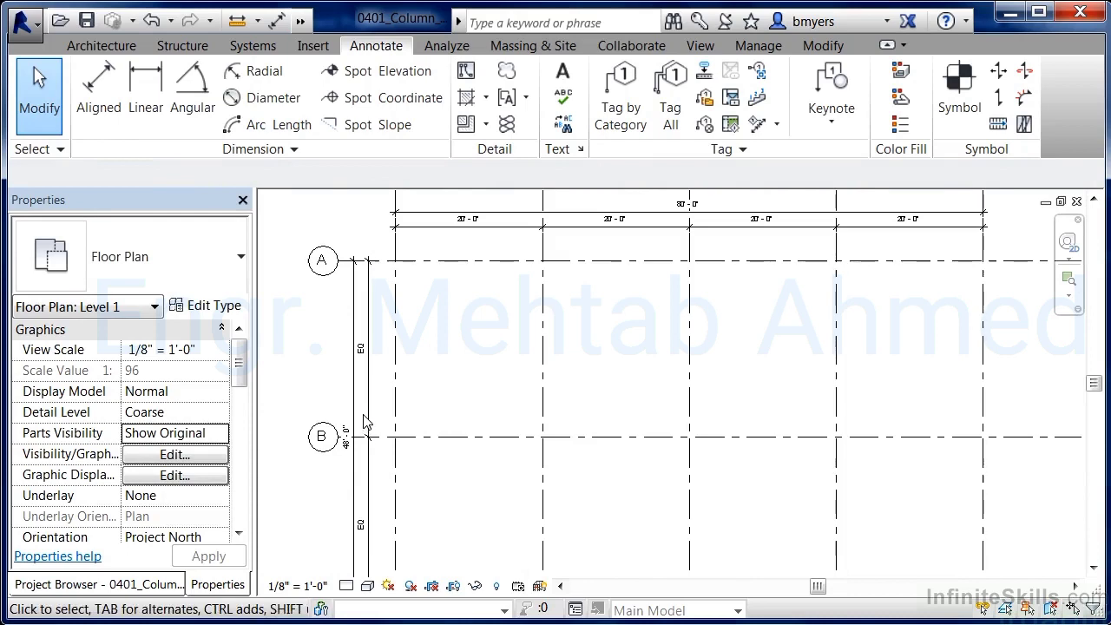
{"action": "left_click", "coordinate": [365, 422]}
{"action": "left_click", "coordinate": [227, 415]}
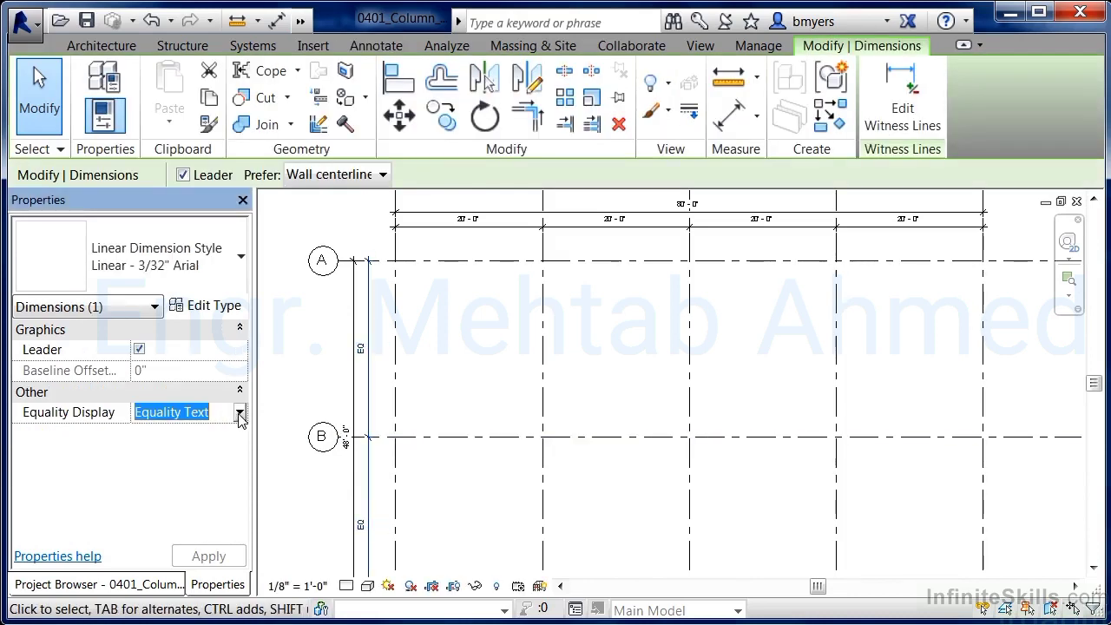
{"action": "left_click", "coordinate": [239, 415]}
{"action": "left_click", "coordinate": [170, 434]}
{"action": "left_click", "coordinate": [391, 411]}
{"action": "scroll", "coordinate": [400, 374], "scroll_direction": "down", "scroll_amount": 2}
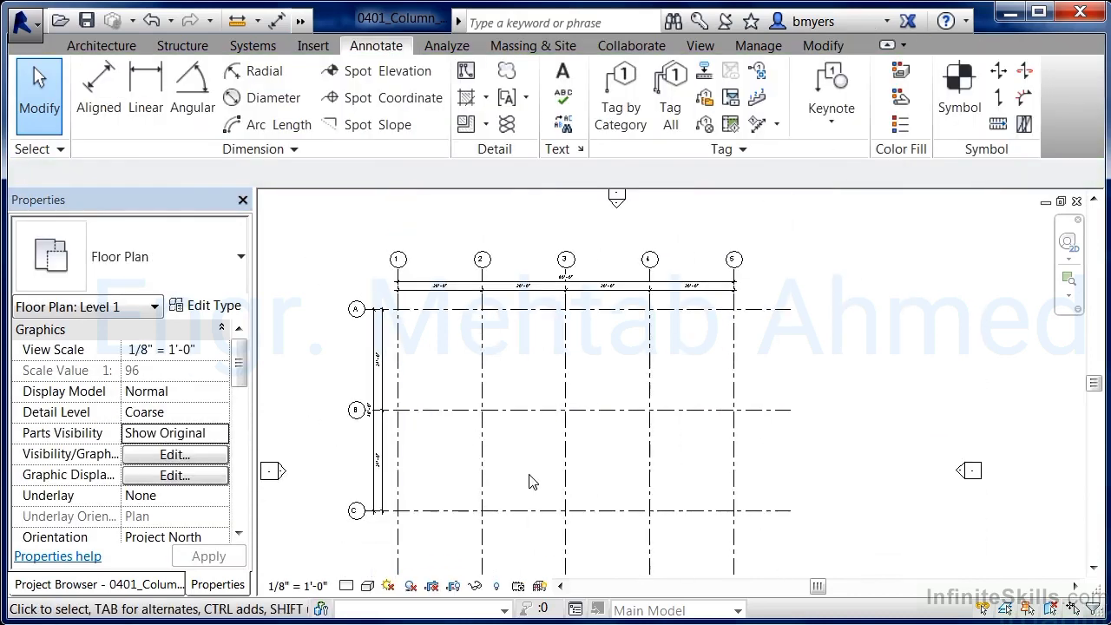
{"action": "scroll", "coordinate": [532, 482], "scroll_direction": "up", "scroll_amount": 1}
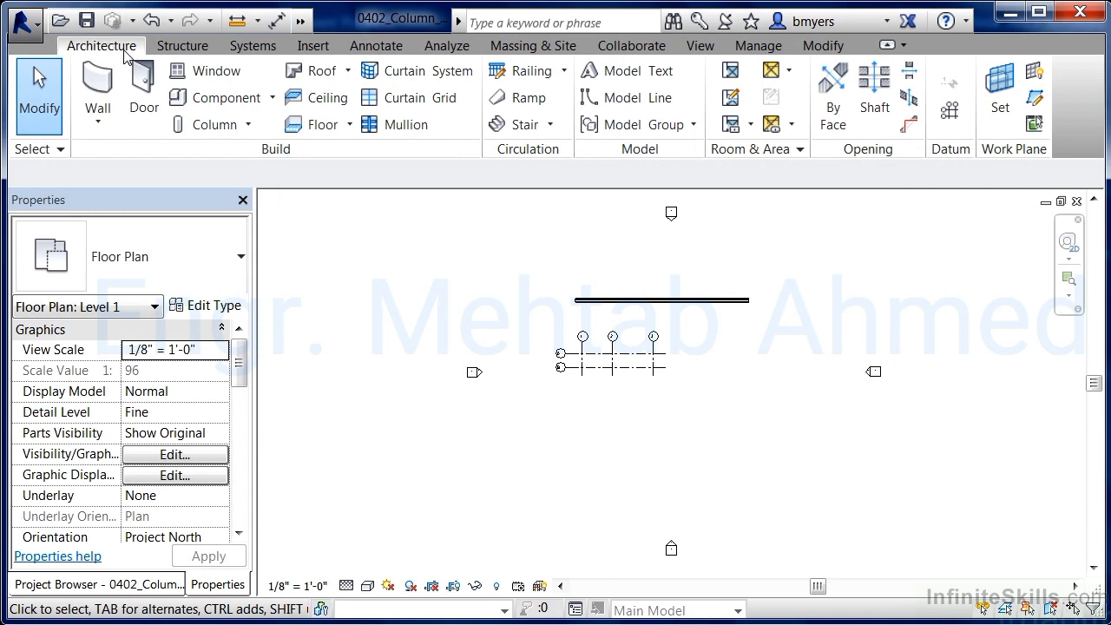
Step: Start placing a W10X49 wide flange structural column and review its type properties
{"action": "left_click", "coordinate": [248, 130]}
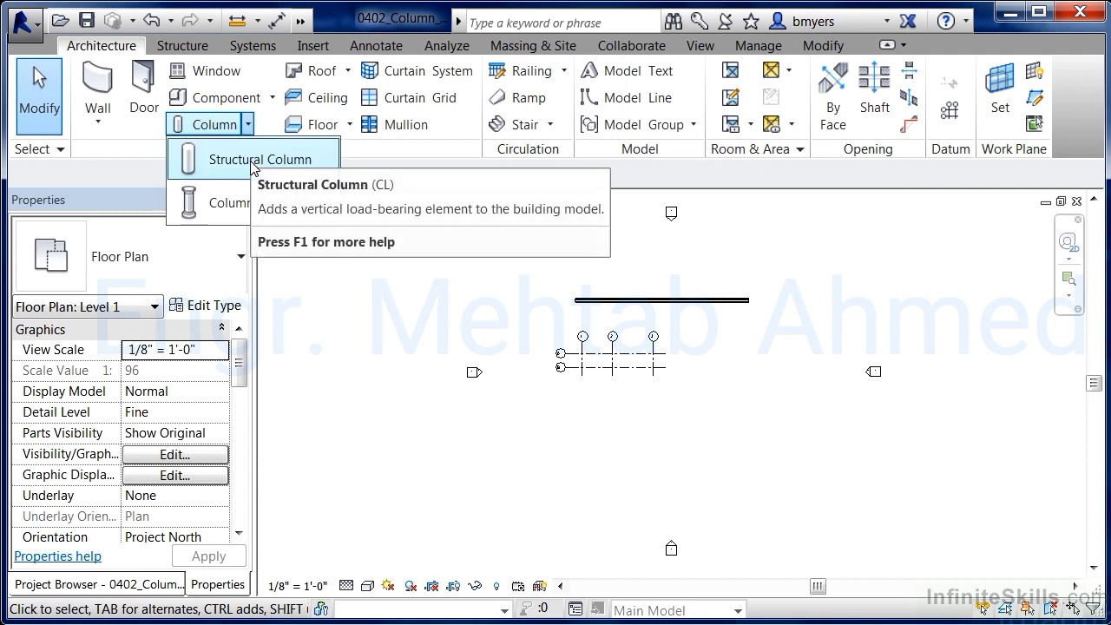
{"action": "left_click", "coordinate": [254, 165]}
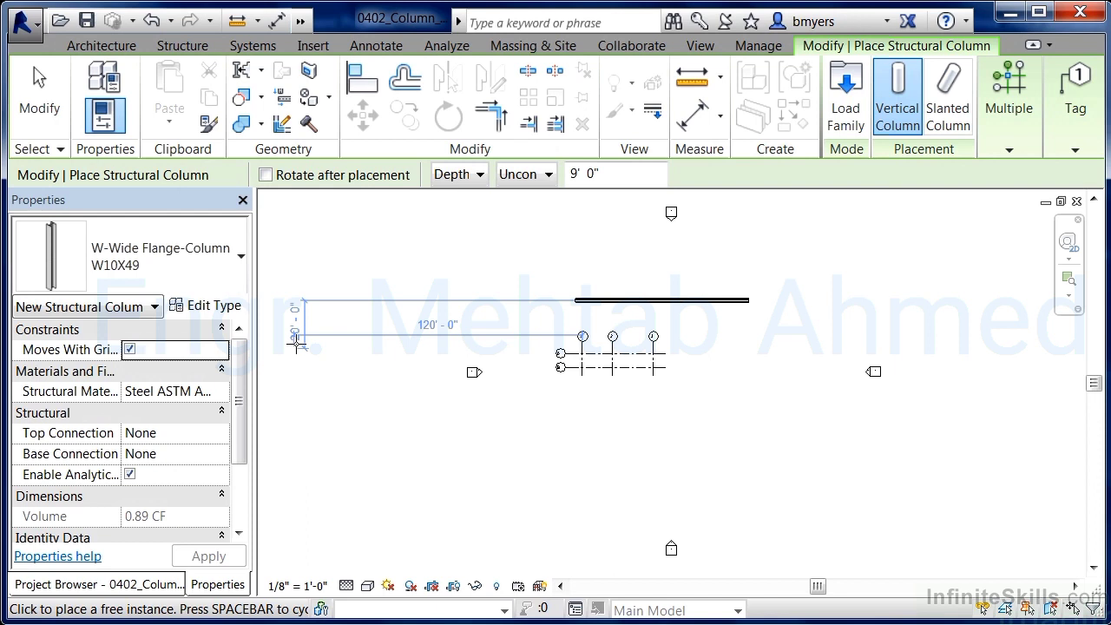
{"action": "left_click", "coordinate": [211, 306]}
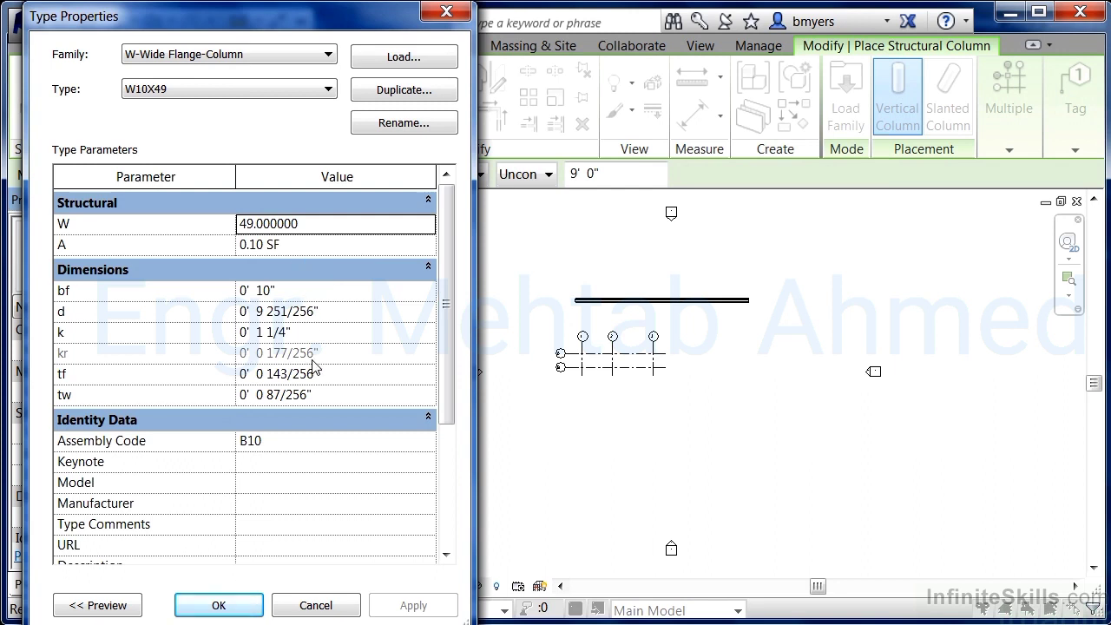
{"action": "left_click", "coordinate": [219, 605]}
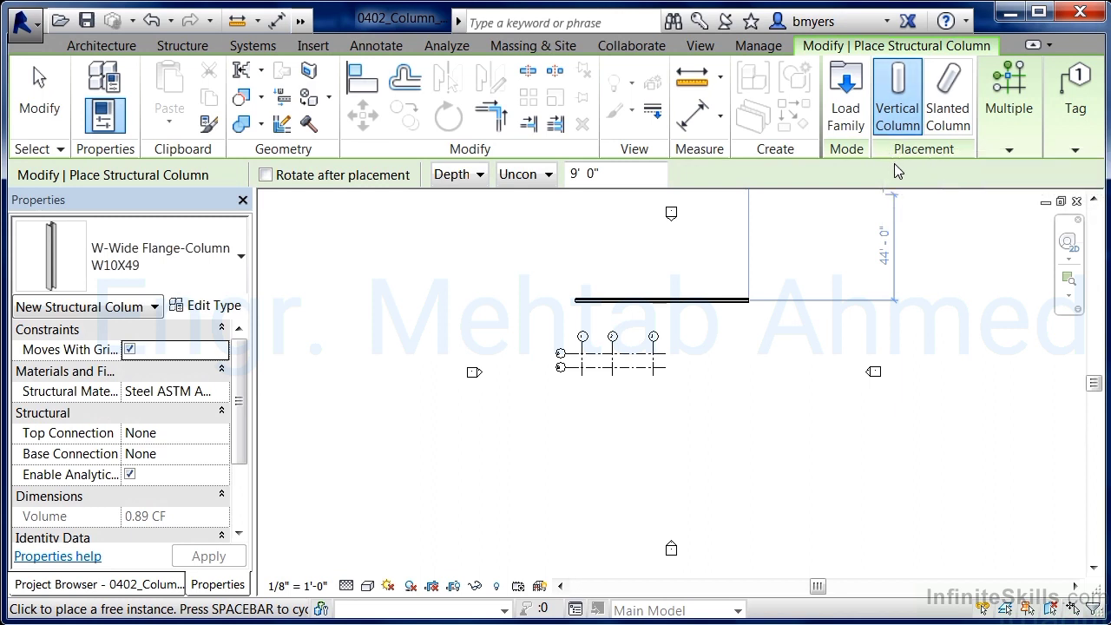
Step: Look at the slanted column options, return to vertical placement and define the column's extent by Height
{"action": "left_click", "coordinate": [951, 126]}
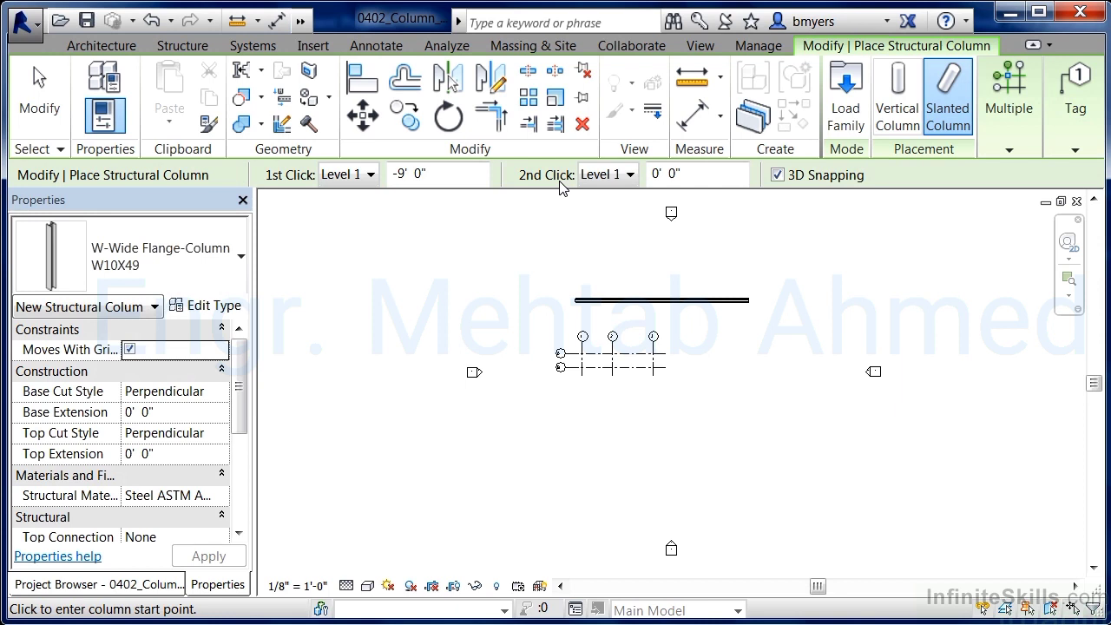
{"action": "left_click", "coordinate": [898, 106]}
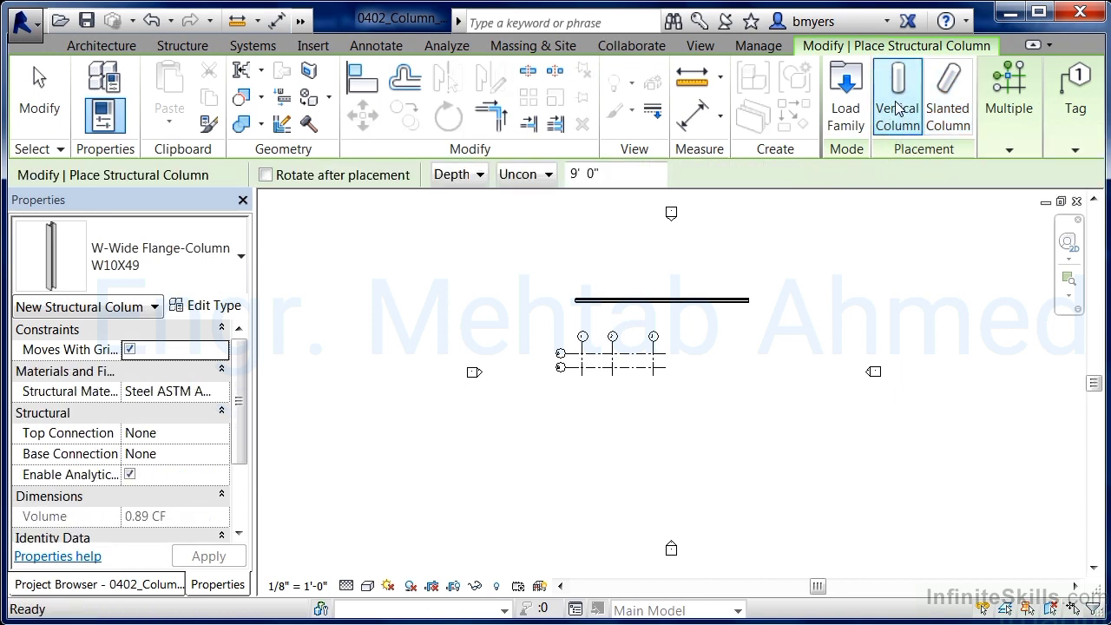
{"action": "left_click", "coordinate": [481, 177]}
{"action": "left_click", "coordinate": [465, 215]}
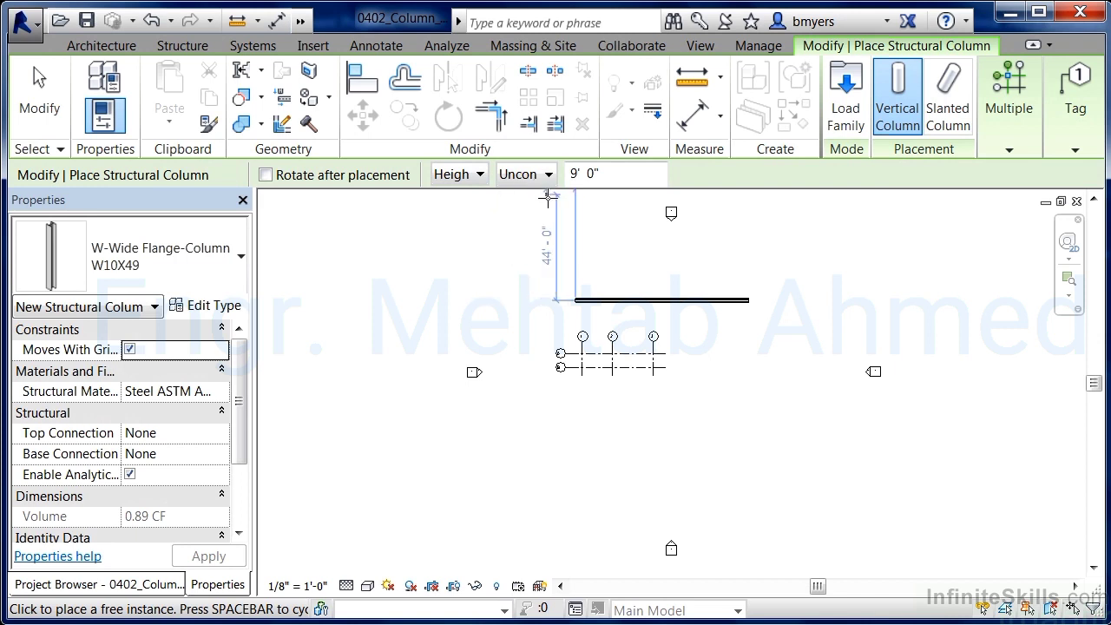
Step: Place W10X49 structural columns at all intersections of grids 1 to 3 with grids A and B
{"action": "left_click", "coordinate": [1009, 150]}
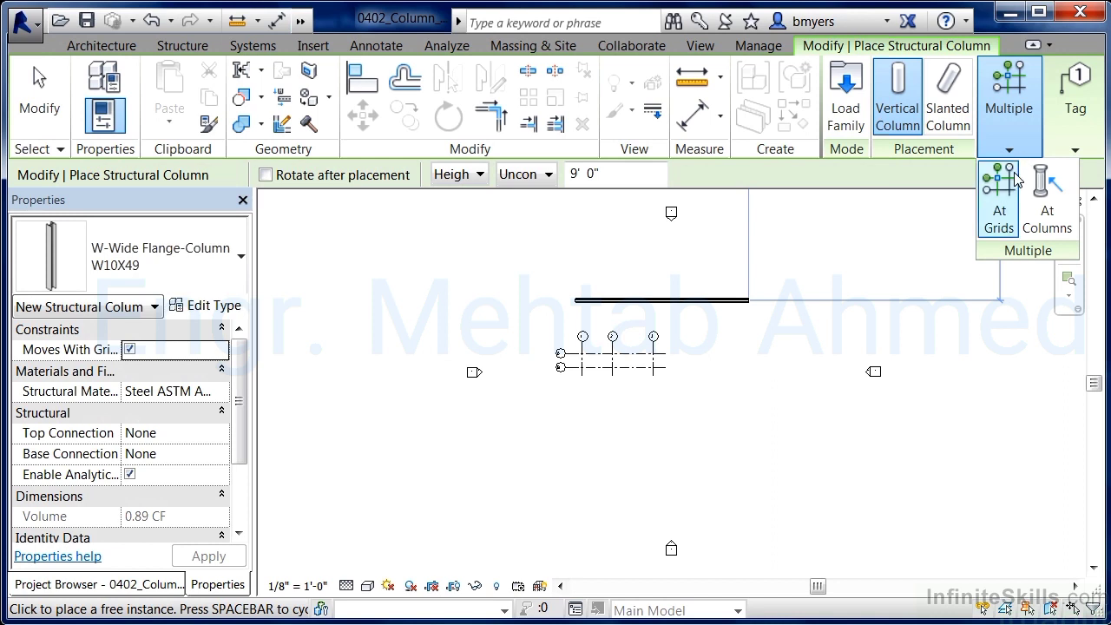
{"action": "left_click", "coordinate": [1006, 206]}
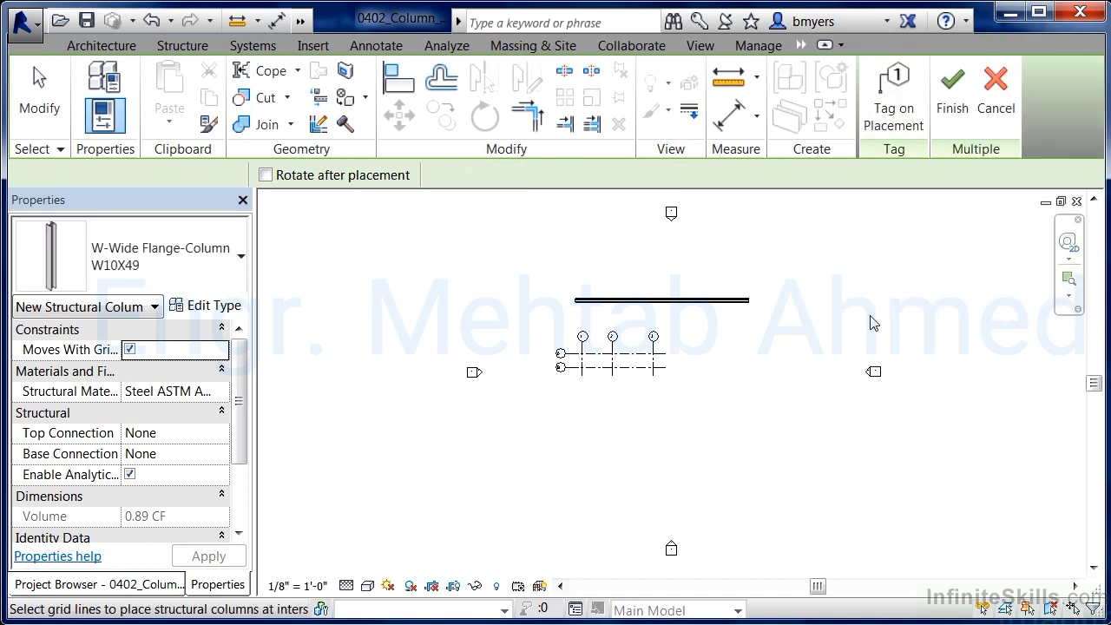
{"action": "scroll", "coordinate": [564, 375], "scroll_direction": "up", "scroll_amount": 2}
{"action": "scroll", "coordinate": [639, 336], "scroll_direction": "up", "scroll_amount": 2}
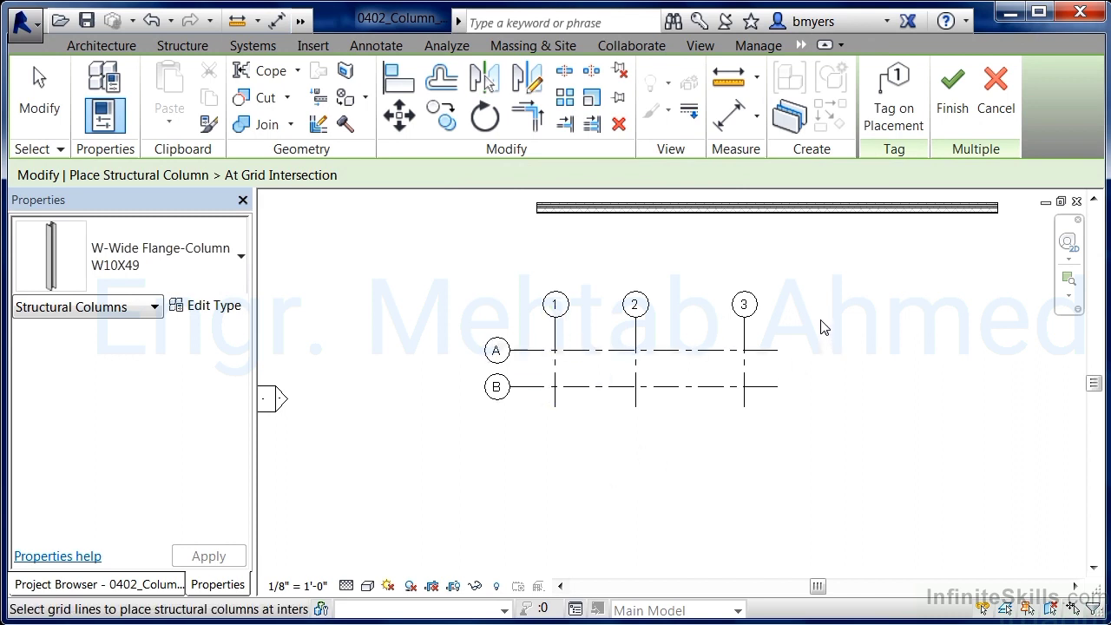
{"action": "left_click_drag", "start_coordinate": [819, 321], "coordinate": [534, 434]}
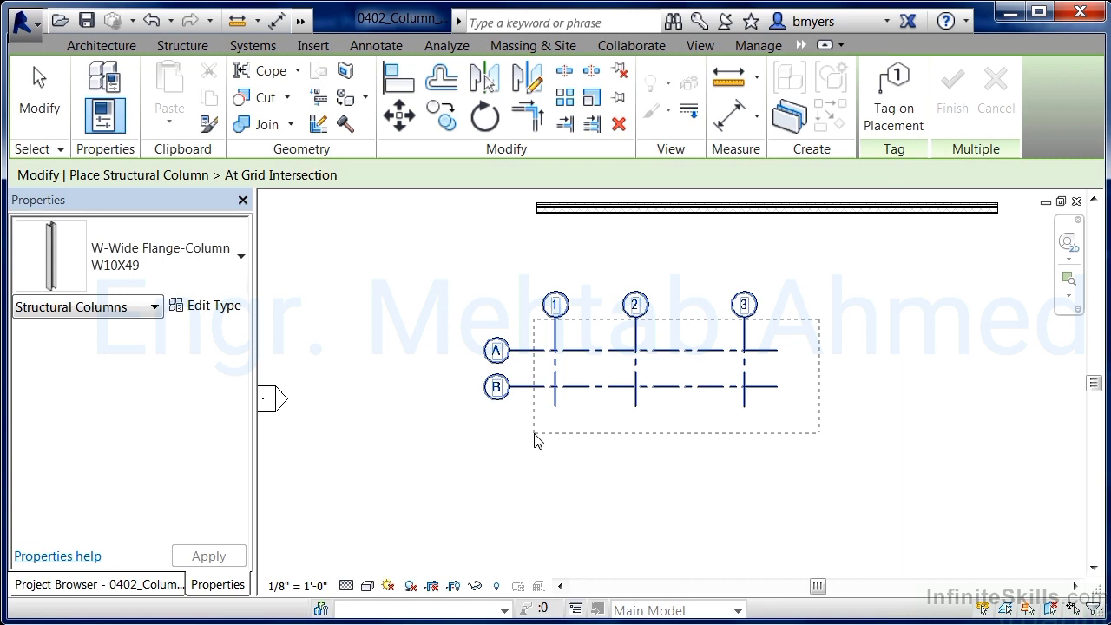
{"action": "left_click_drag", "start_coordinate": [534, 434], "coordinate": [533, 441]}
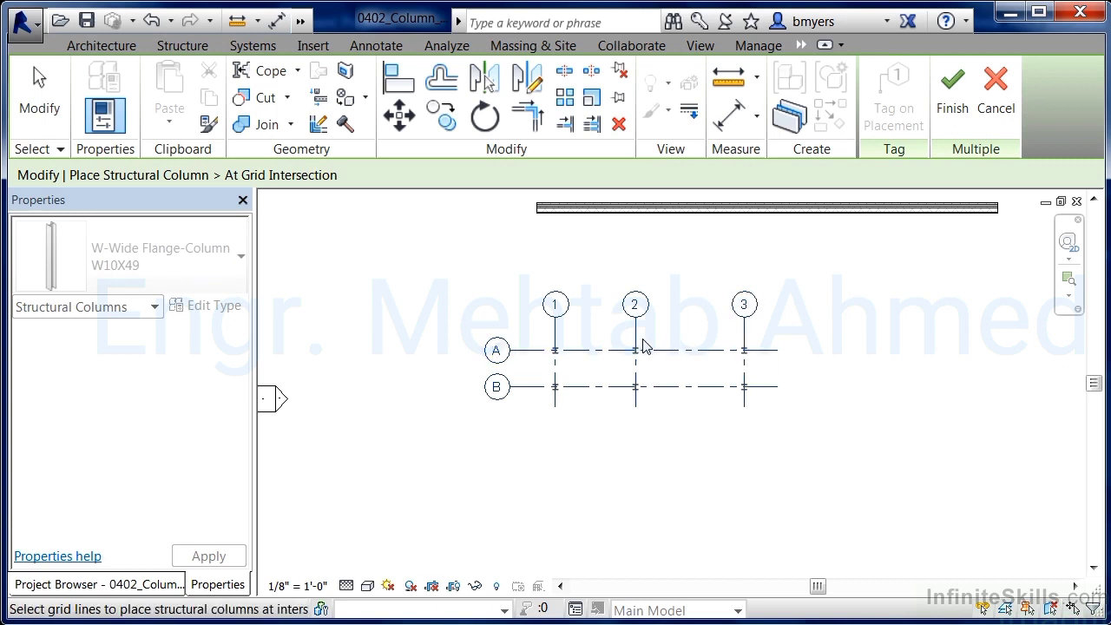
{"action": "left_click", "coordinate": [954, 106]}
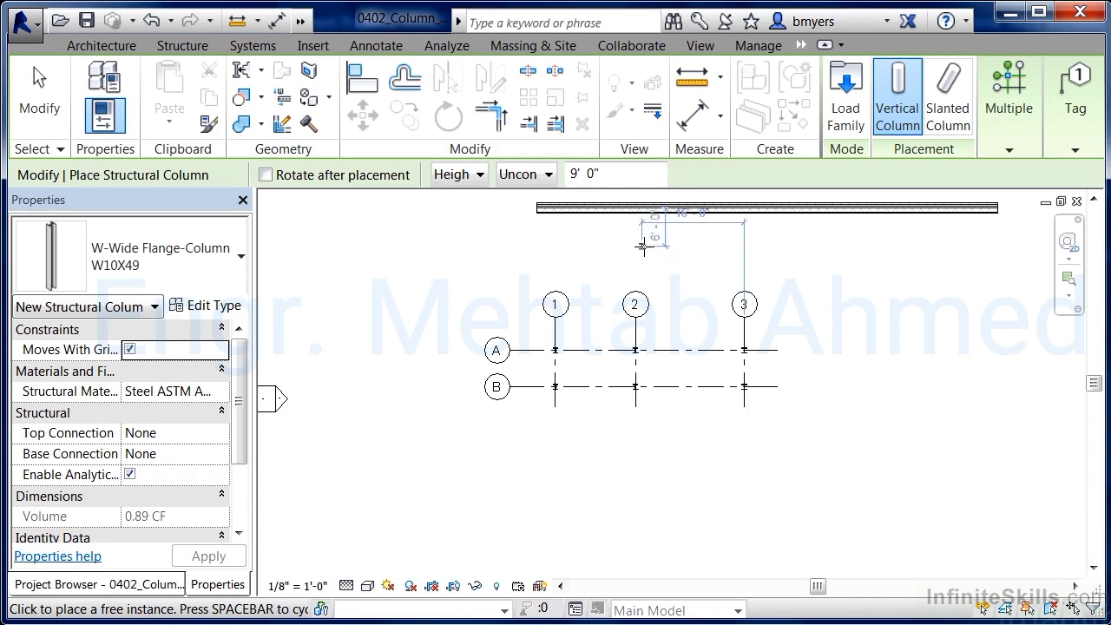
Step: Place a single W10X49 column in the brick-on-CMU wall, in line with grid 1, and finish placing columns
{"action": "scroll", "coordinate": [568, 221], "scroll_direction": "up", "scroll_amount": 5}
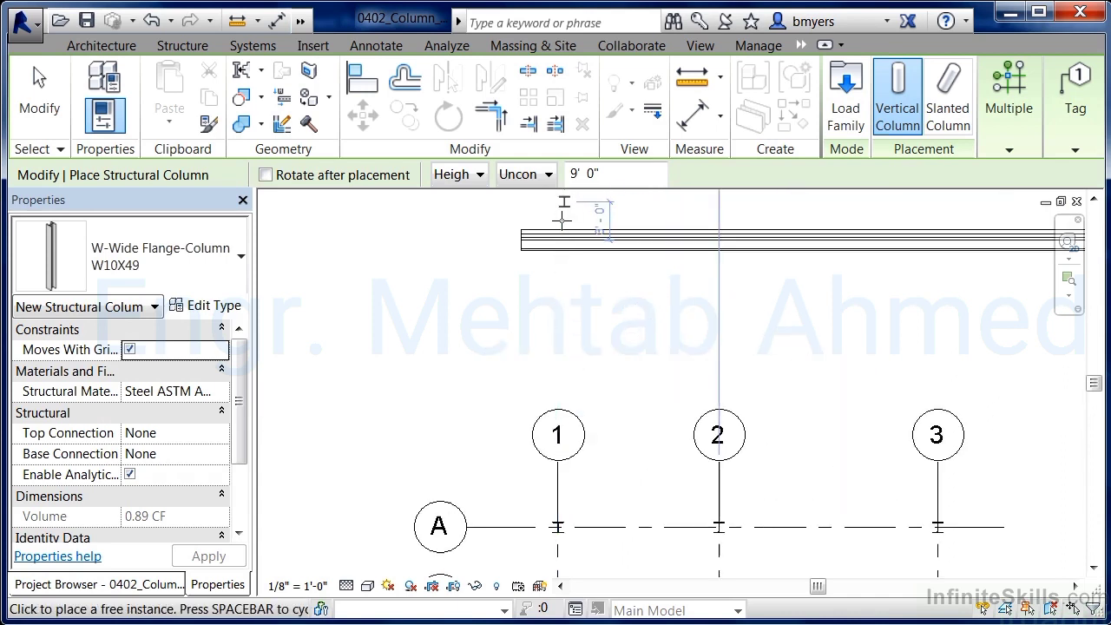
{"action": "scroll", "coordinate": [560, 233], "scroll_direction": "up", "scroll_amount": 2}
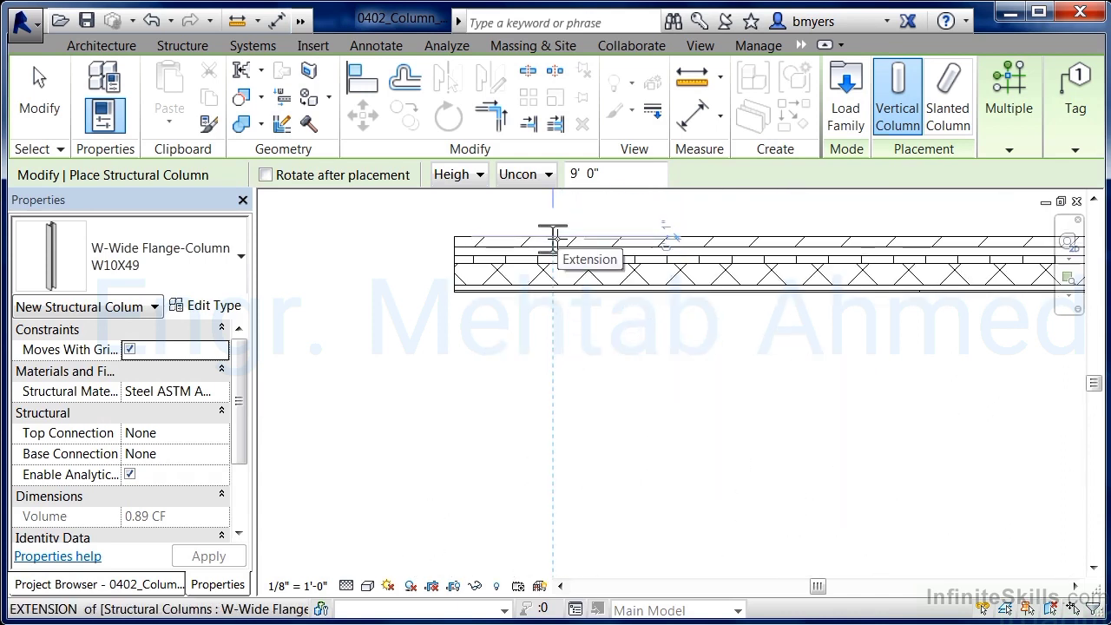
{"action": "left_click", "coordinate": [554, 237]}
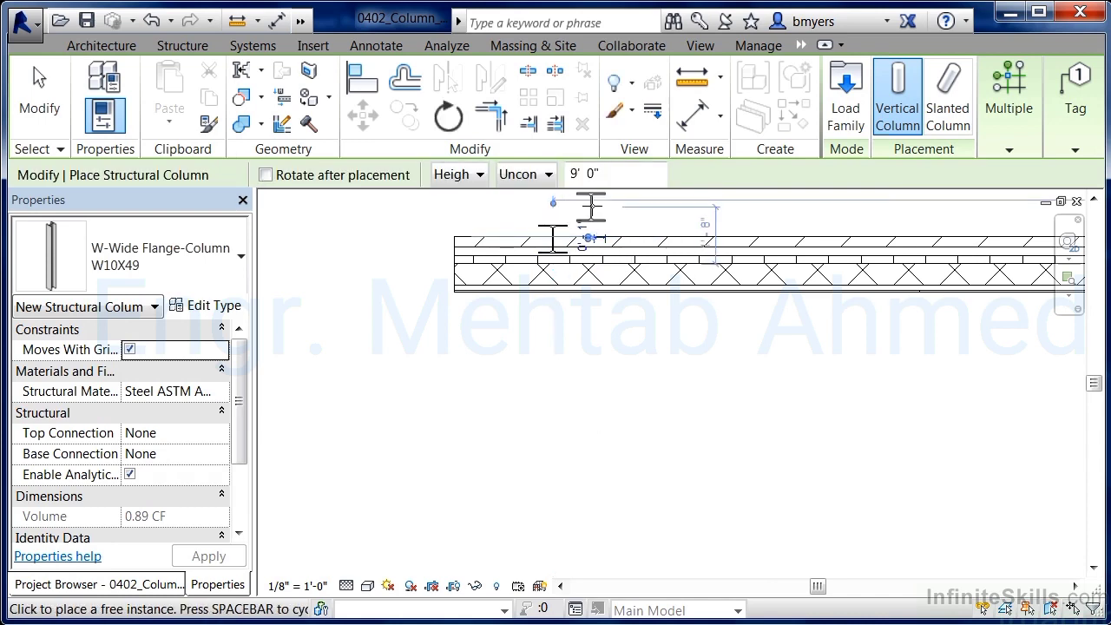
{"action": "key", "text": "Escape"}
{"action": "key", "text": "Escape"}
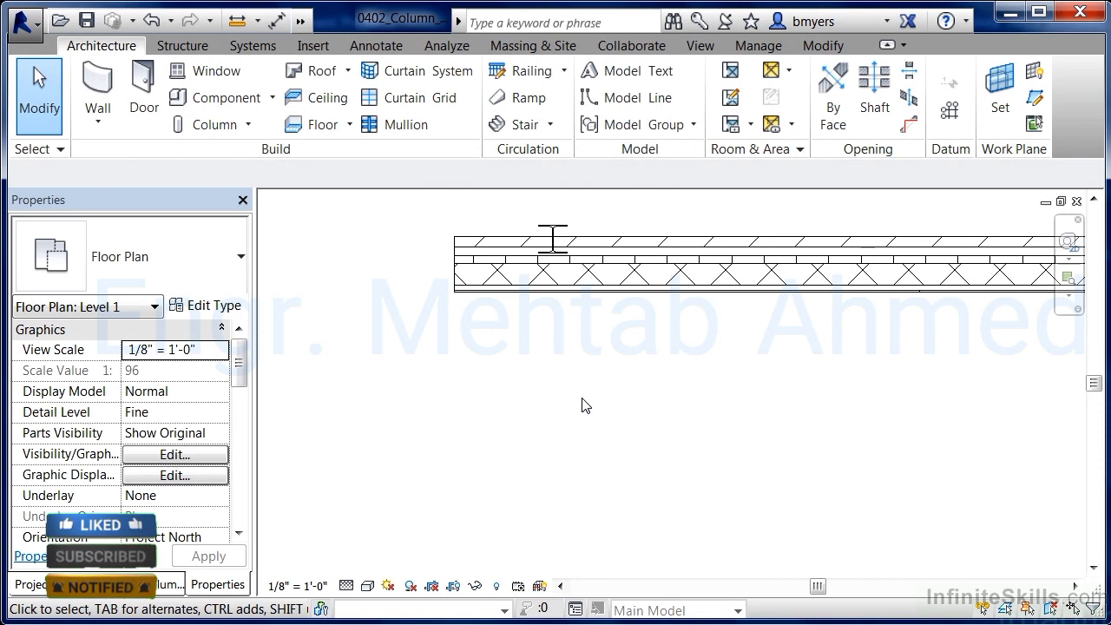
Step: Place three 24" x 24" rectangular architectural columns along the brick-on-CMU wall, two on its lower face and one on its upper face
{"action": "scroll", "coordinate": [566, 297], "scroll_direction": "down", "scroll_amount": 4}
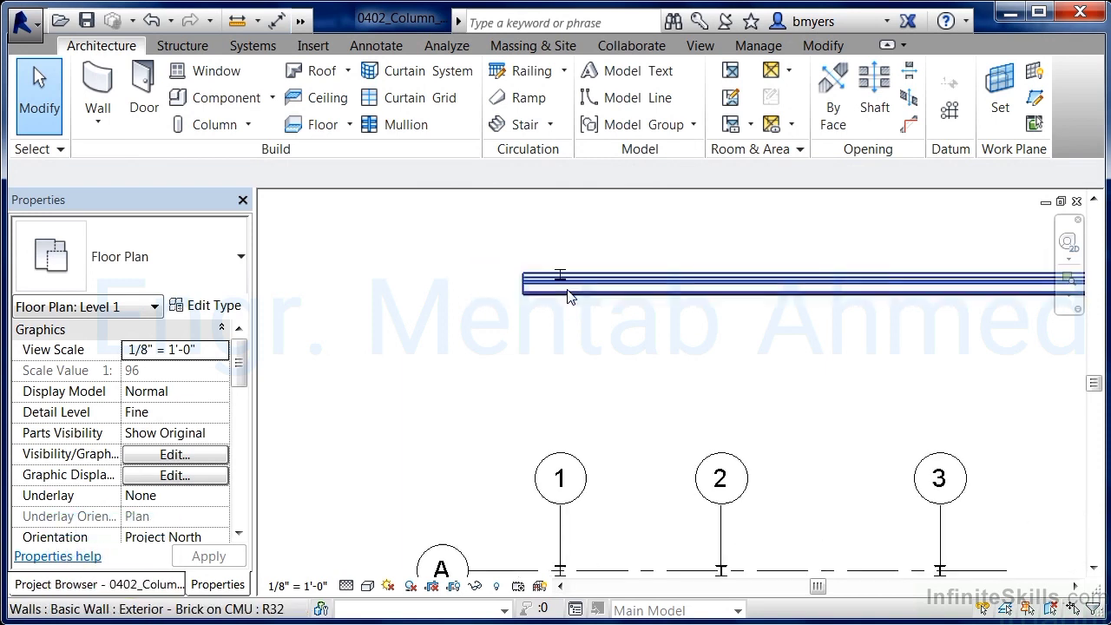
{"action": "scroll", "coordinate": [573, 299], "scroll_direction": "down", "scroll_amount": 3}
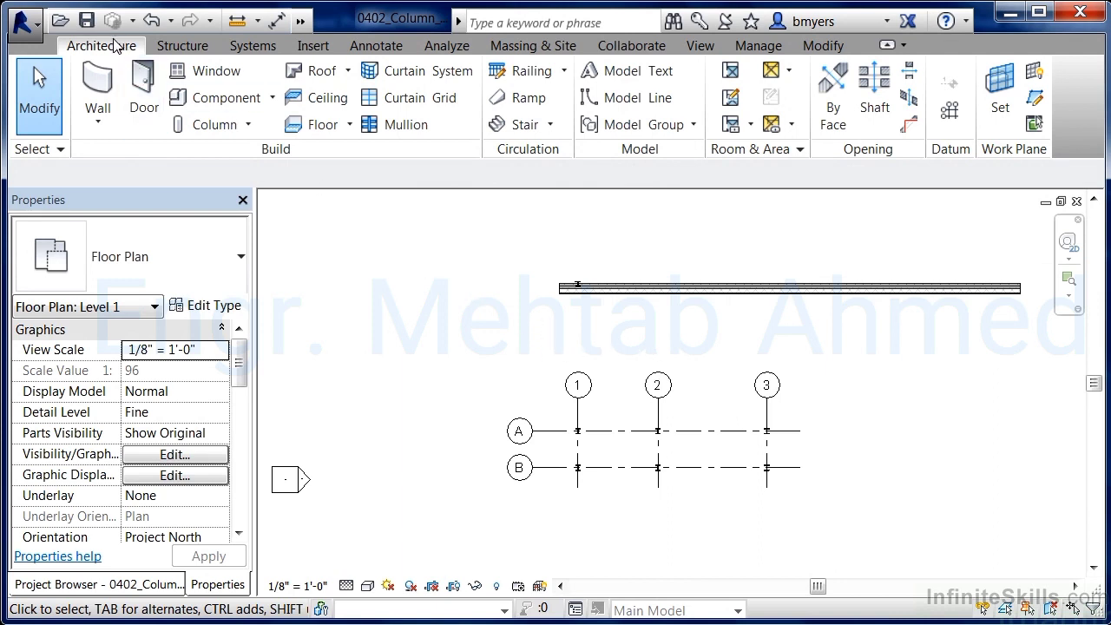
{"action": "left_click", "coordinate": [249, 126]}
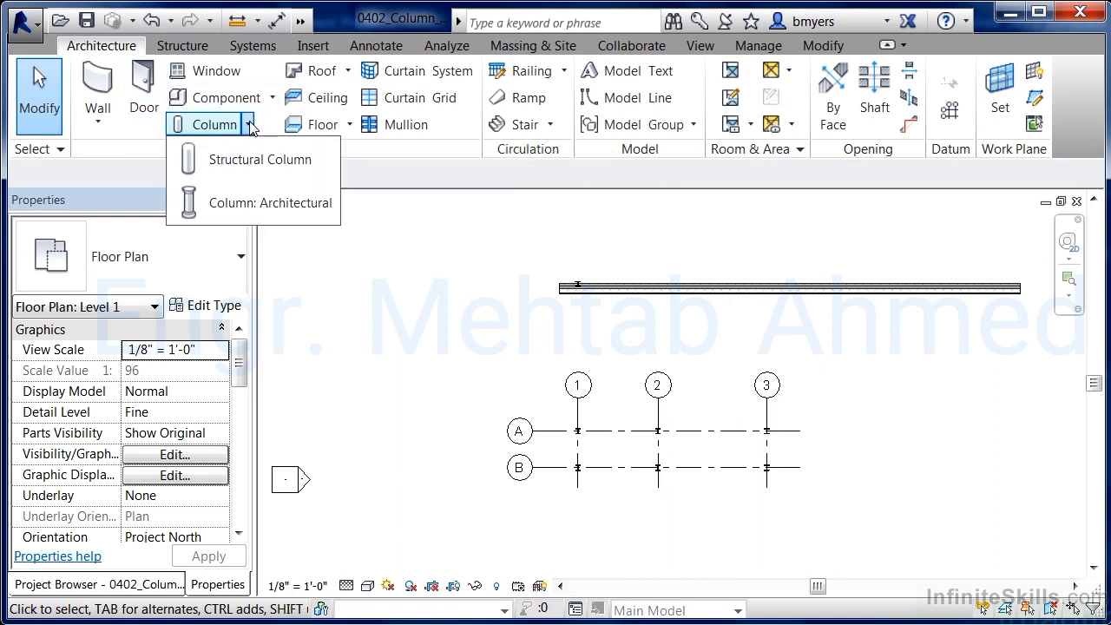
{"action": "left_click", "coordinate": [269, 205]}
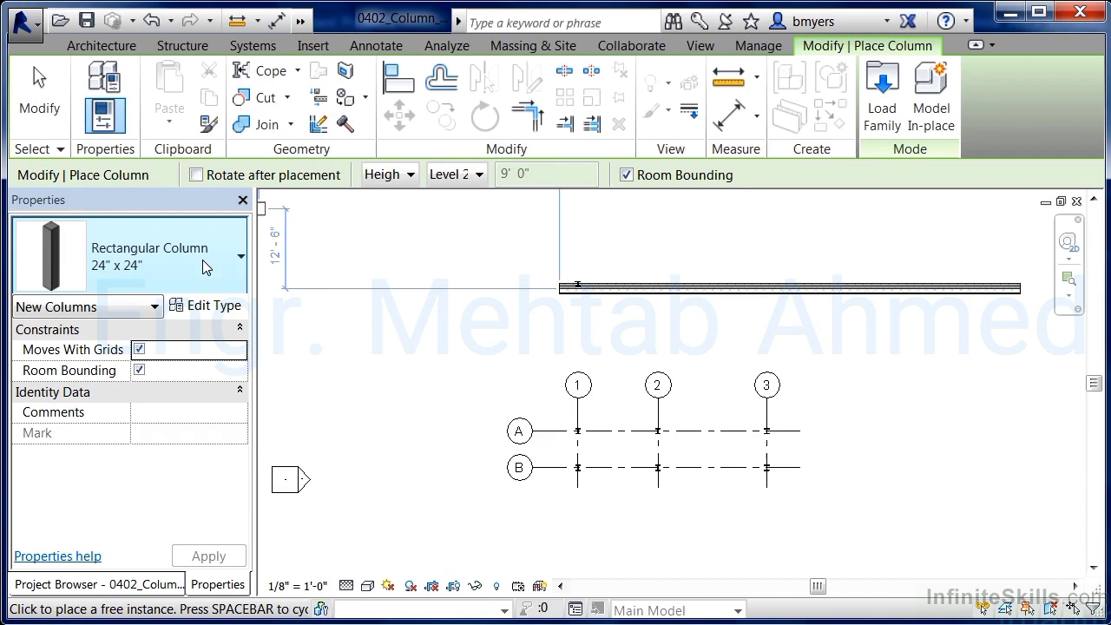
{"action": "scroll", "coordinate": [609, 284], "scroll_direction": "up", "scroll_amount": 1}
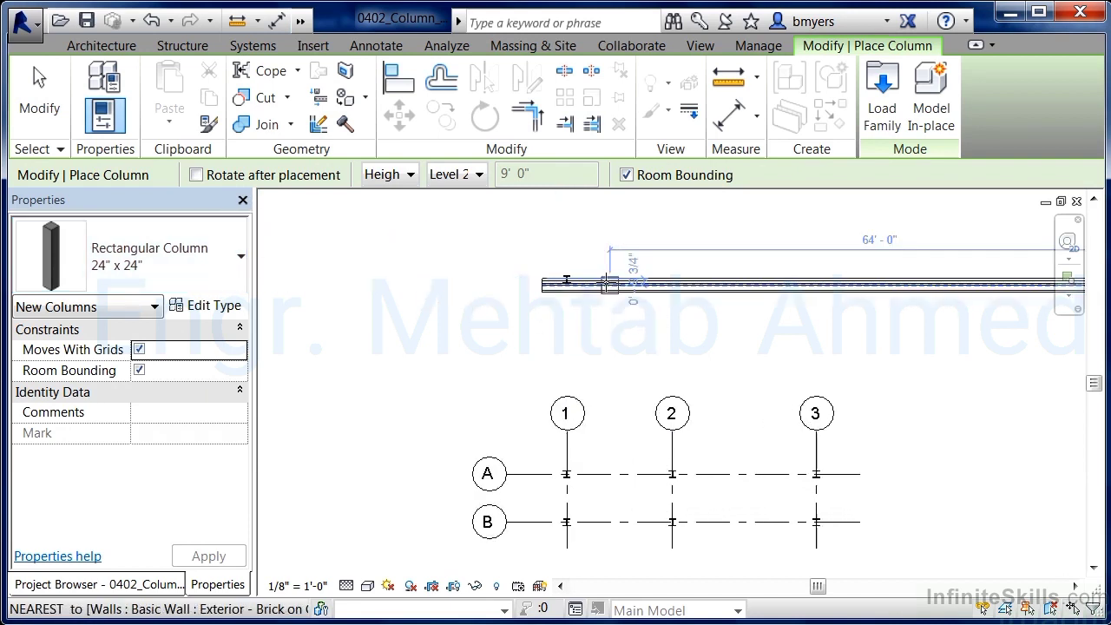
{"action": "scroll", "coordinate": [610, 283], "scroll_direction": "up", "scroll_amount": 5}
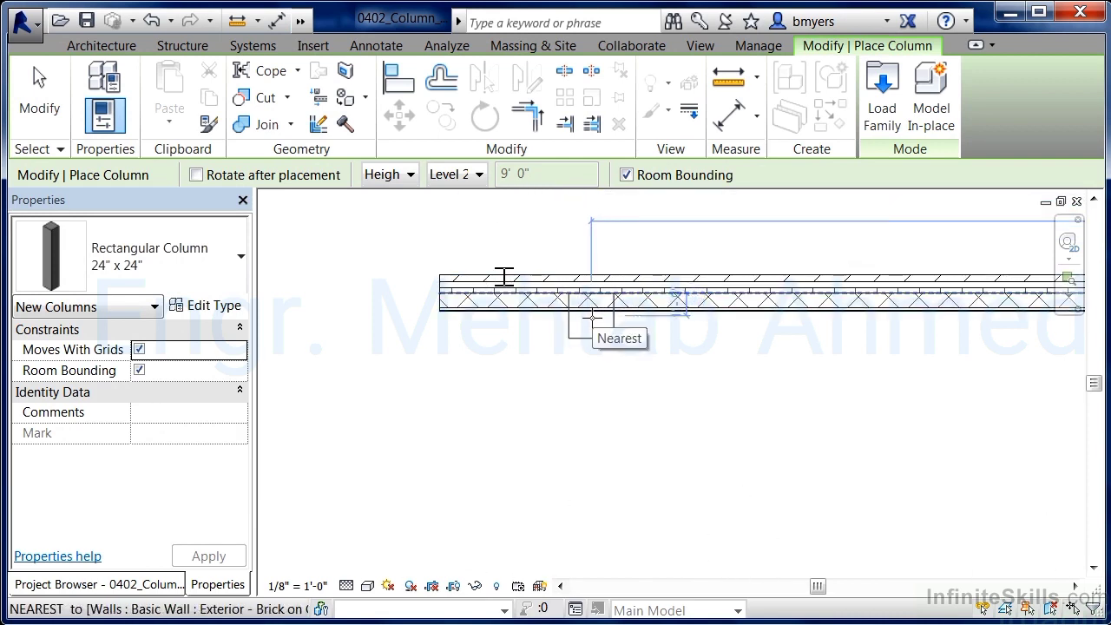
{"action": "left_click", "coordinate": [591, 318]}
{"action": "left_click", "coordinate": [677, 267]}
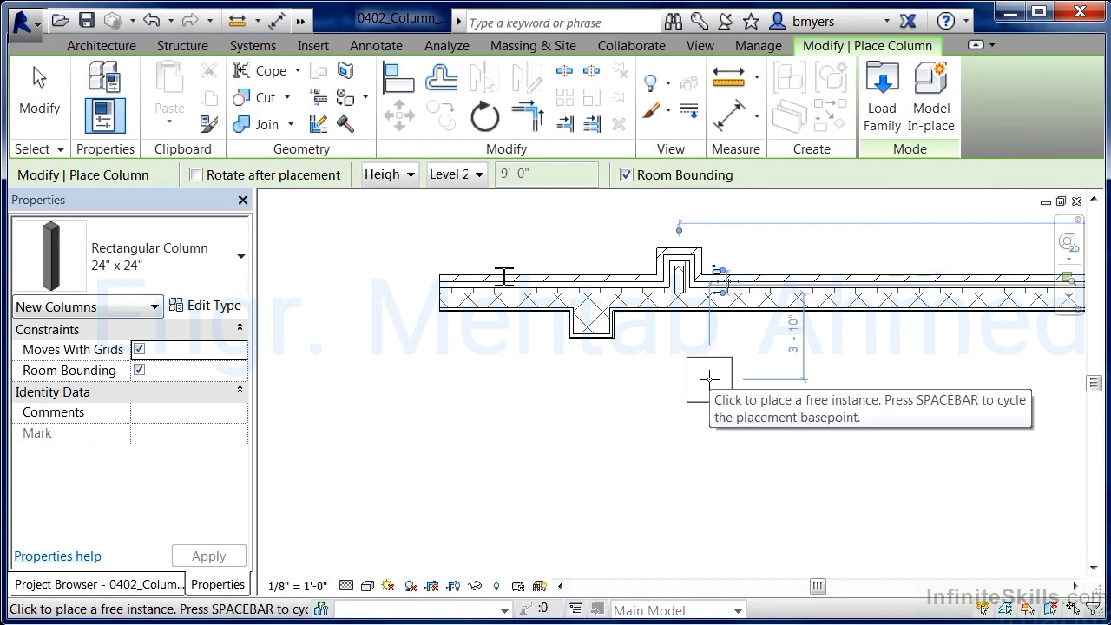
{"action": "left_click", "coordinate": [639, 257]}
{"action": "left_click", "coordinate": [802, 322]}
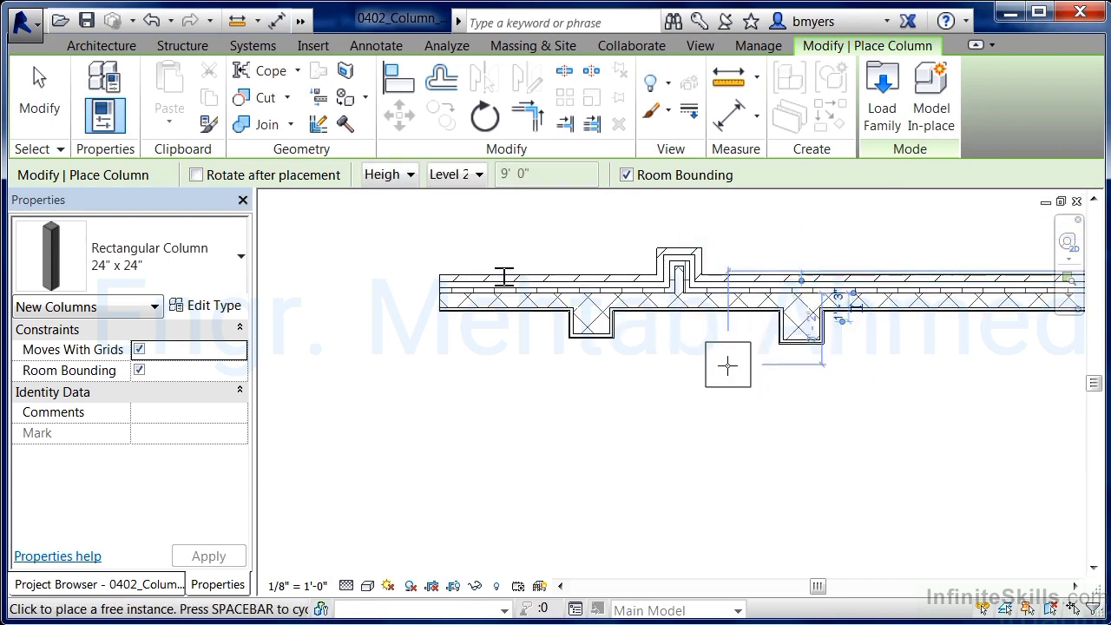
{"action": "key", "text": "Escape"}
{"action": "key", "text": "Escape"}
Step: Place a W10X49 structural column inside the architectural column near grid 2 with the At Columns option, and finish placing columns
{"action": "left_click", "coordinate": [248, 124]}
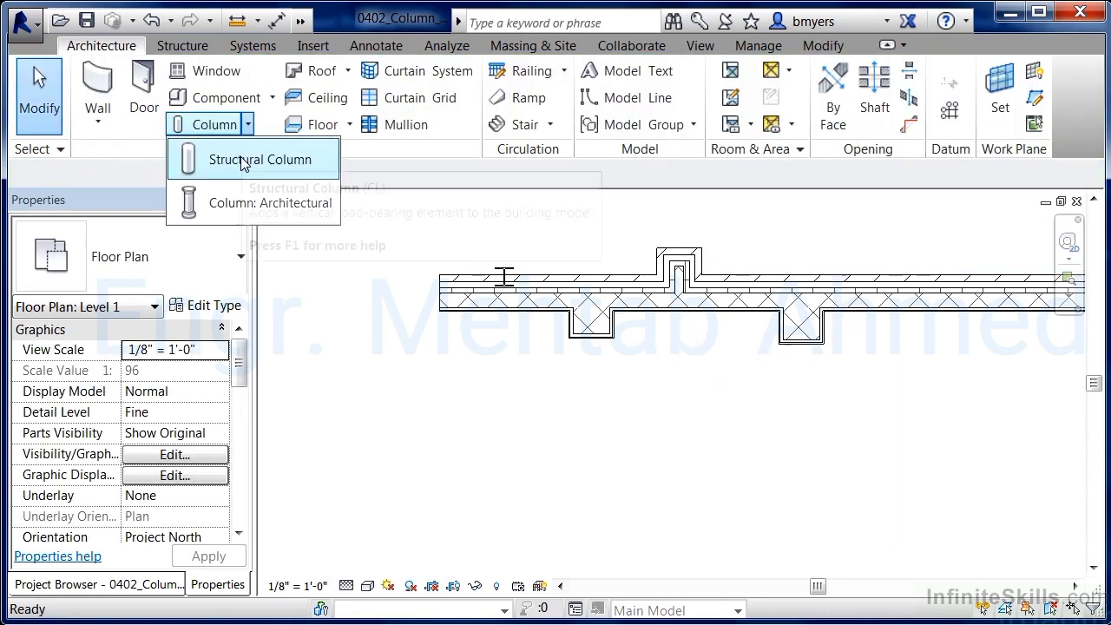
{"action": "left_click", "coordinate": [242, 163]}
{"action": "scroll", "coordinate": [511, 276], "scroll_direction": "down", "scroll_amount": 4}
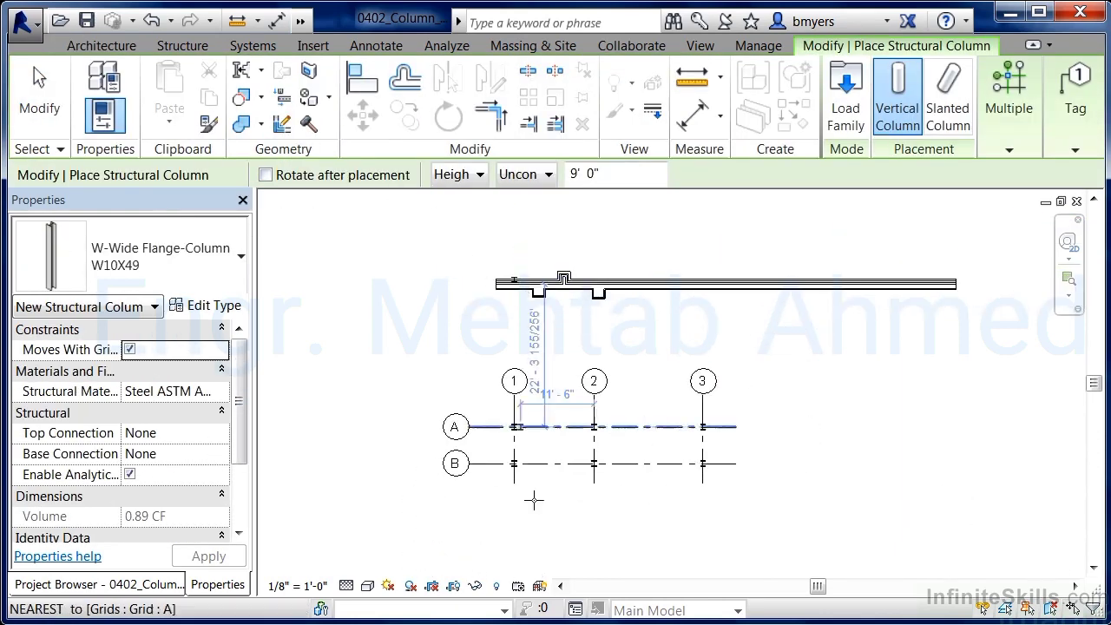
{"action": "scroll", "coordinate": [534, 500], "scroll_direction": "up", "scroll_amount": 4}
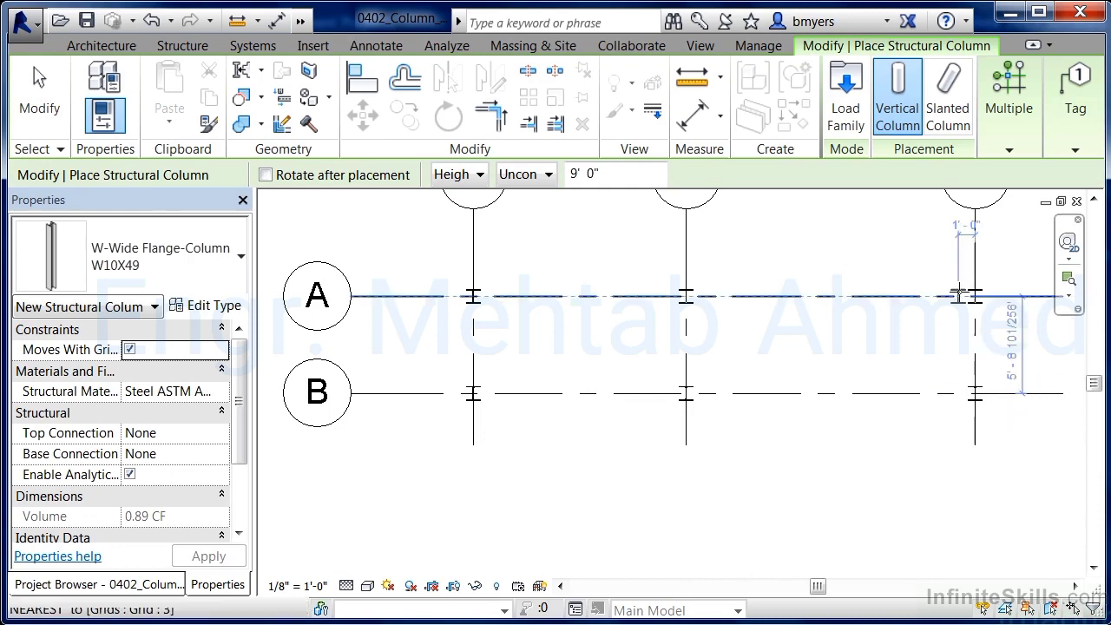
{"action": "scroll", "coordinate": [706, 494], "scroll_direction": "down", "scroll_amount": 4}
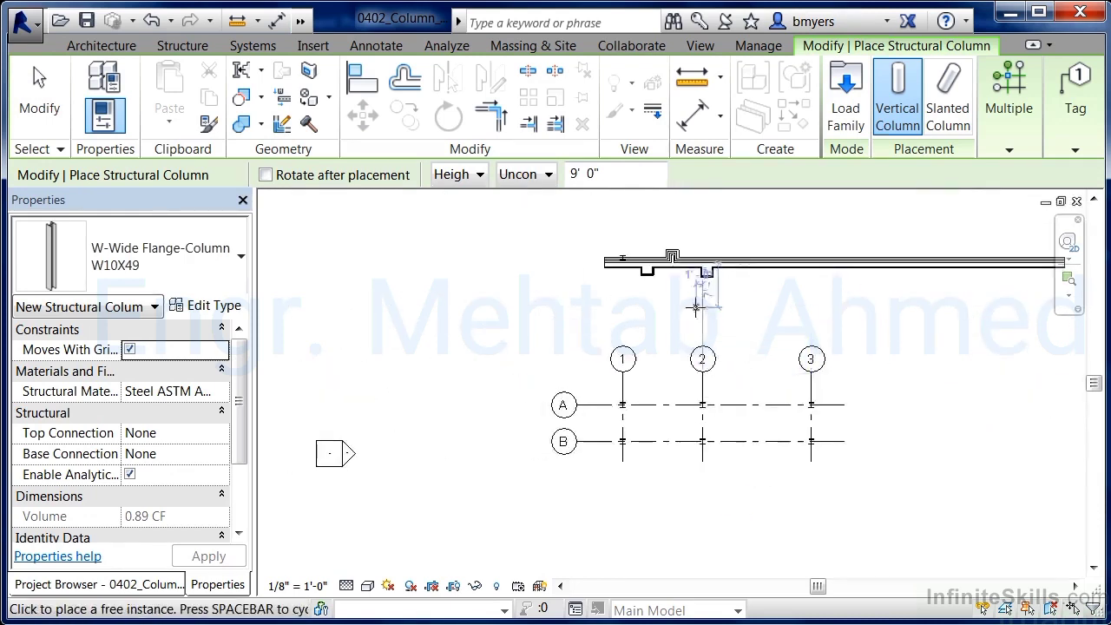
{"action": "scroll", "coordinate": [696, 308], "scroll_direction": "up", "scroll_amount": 5}
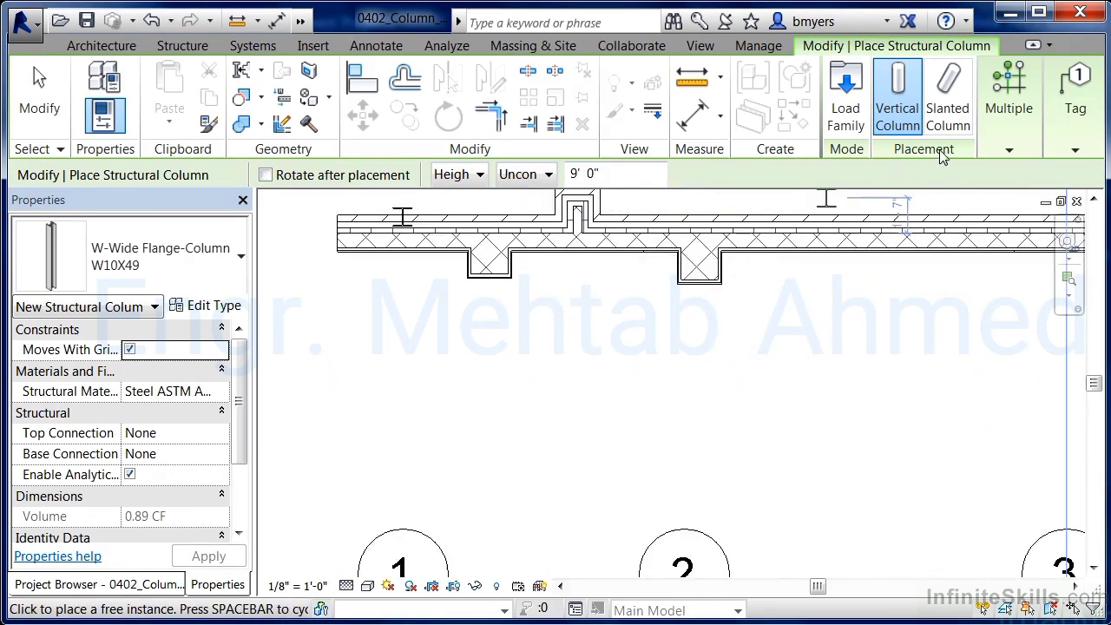
{"action": "left_click", "coordinate": [1012, 146]}
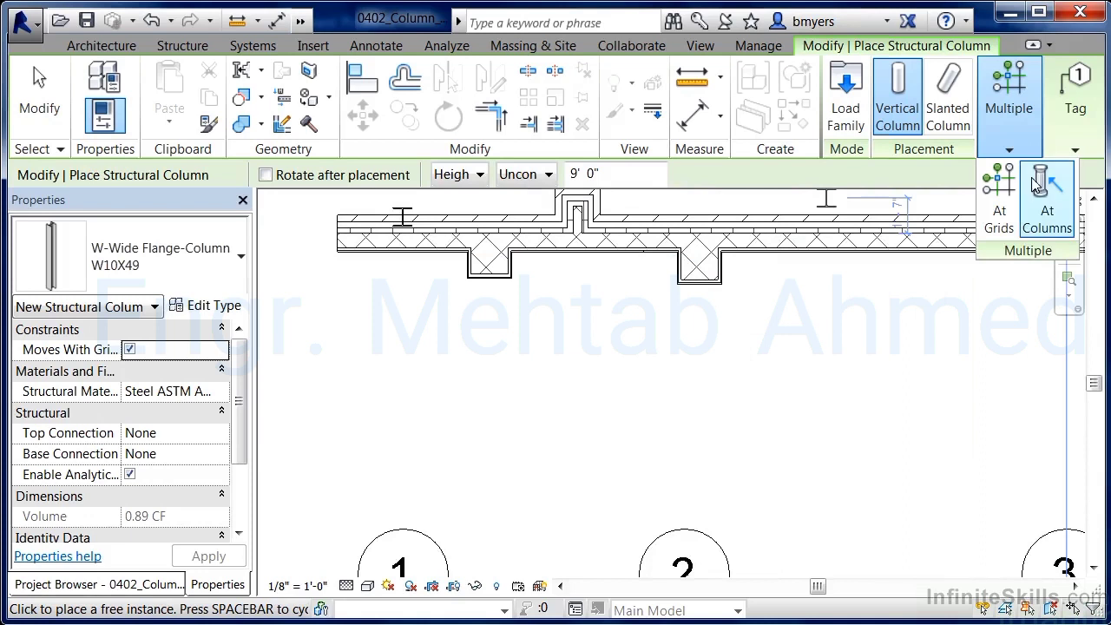
{"action": "left_click", "coordinate": [1049, 224]}
{"action": "left_click", "coordinate": [698, 260]}
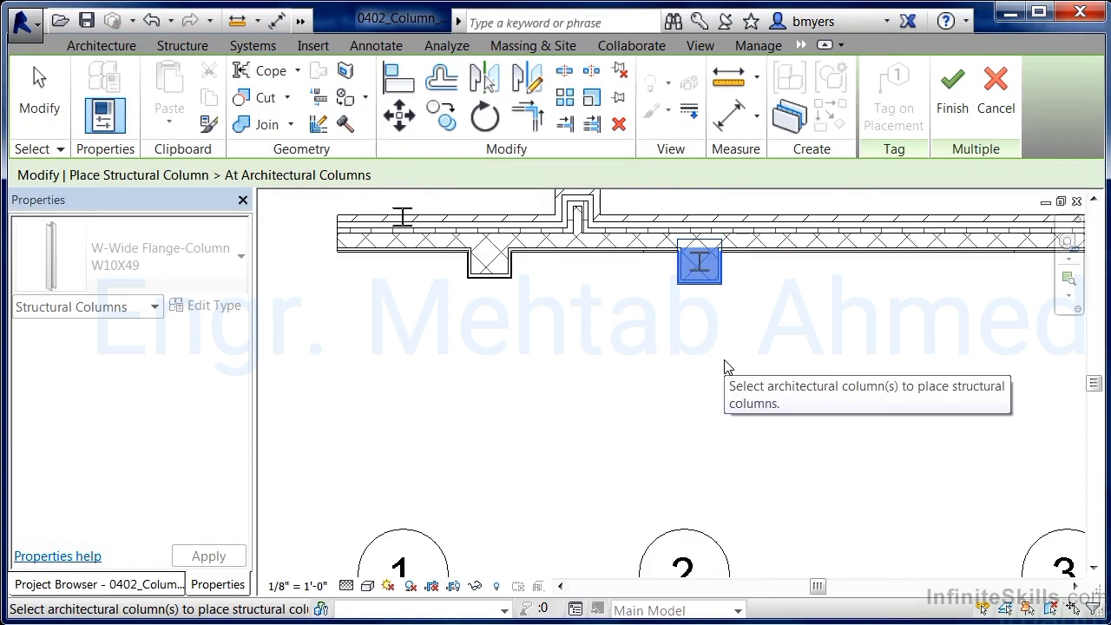
{"action": "left_click", "coordinate": [953, 104]}
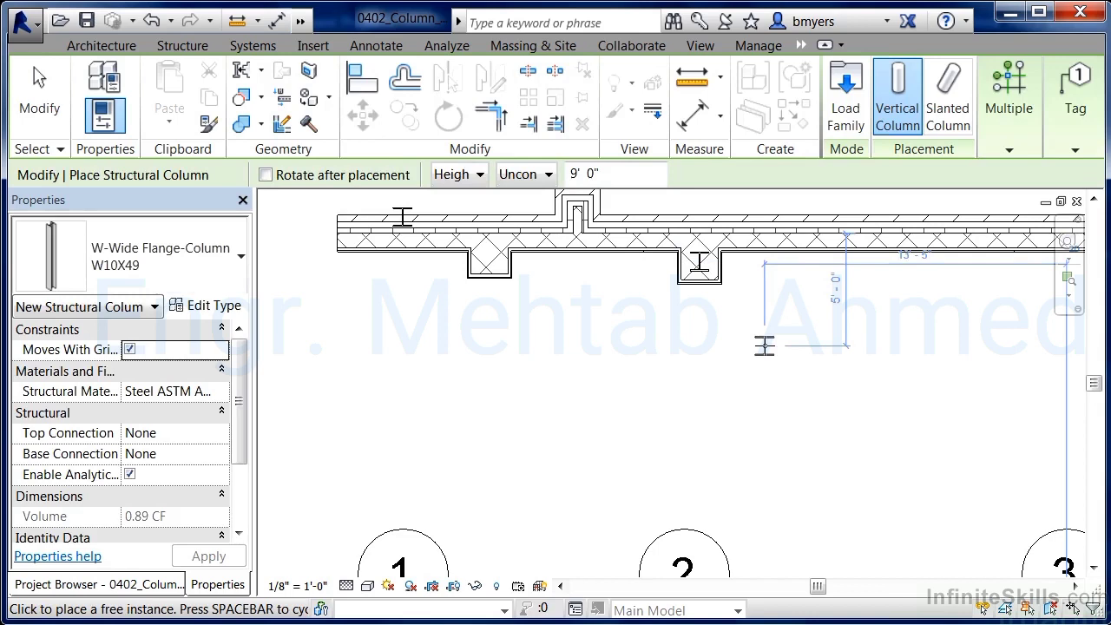
{"action": "key", "text": "Escape"}
{"action": "key", "text": "Escape"}
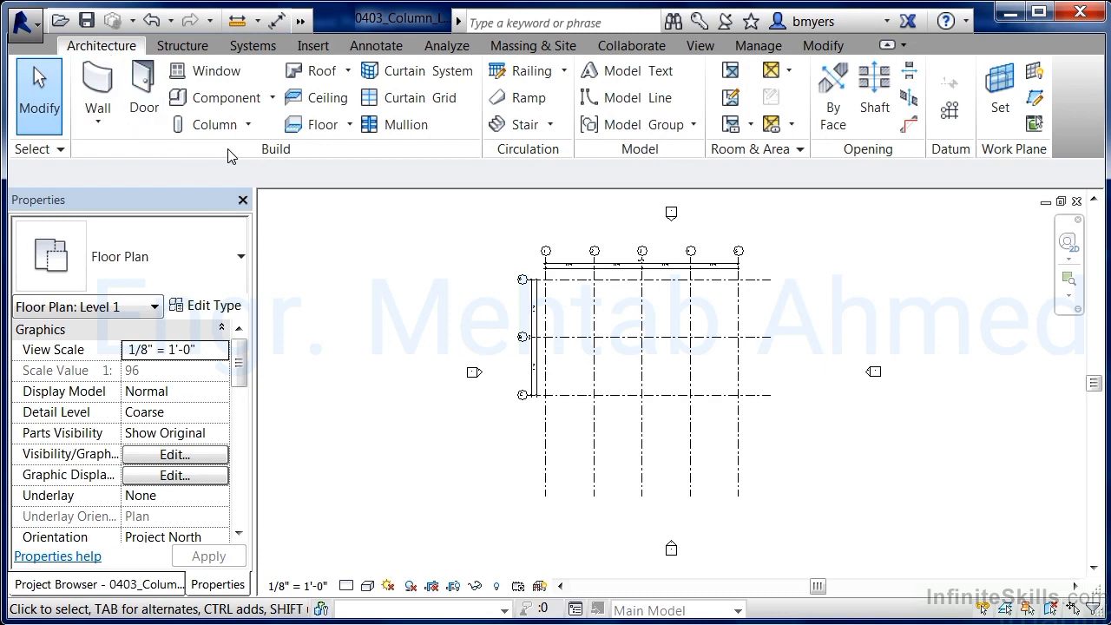
Step: In the 0403 column project, start placing an architectural column and review the available Rectangular Column sizes
{"action": "left_click", "coordinate": [248, 125]}
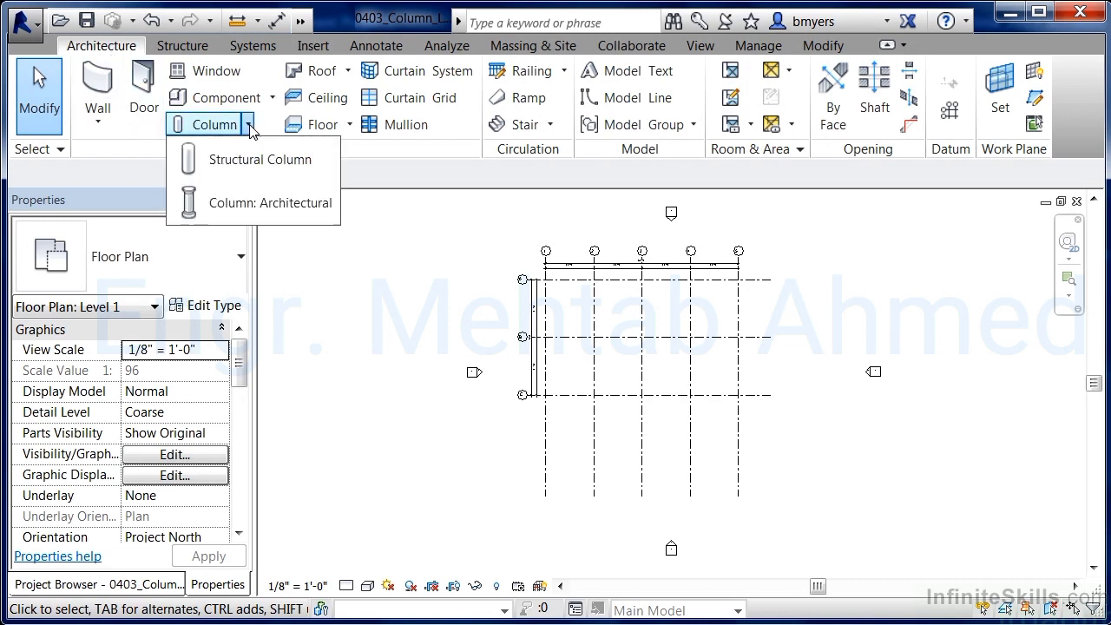
{"action": "left_click", "coordinate": [279, 204]}
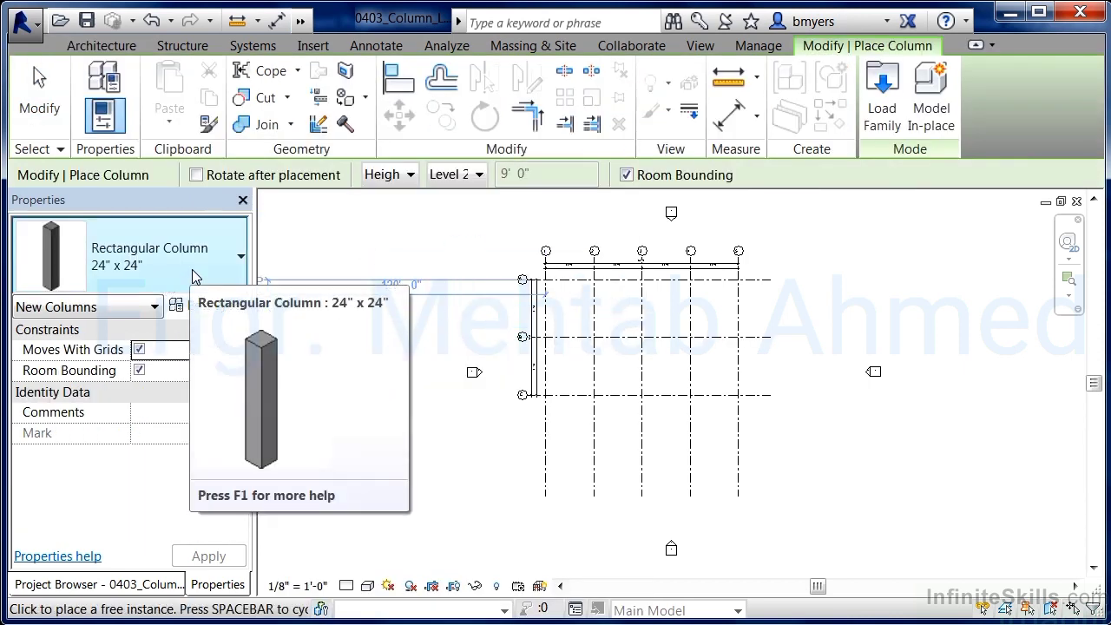
{"action": "left_click", "coordinate": [192, 269]}
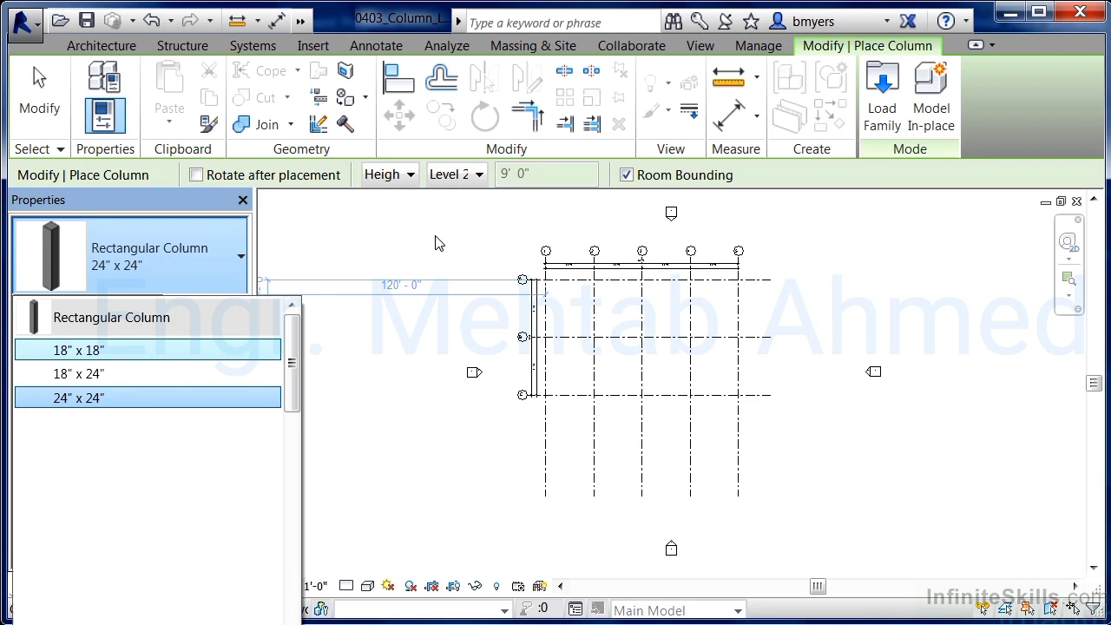
Step: Preview the architectural column families in the US Imperial library's Columns folder and load Round Column.rfa
{"action": "left_click", "coordinate": [883, 122]}
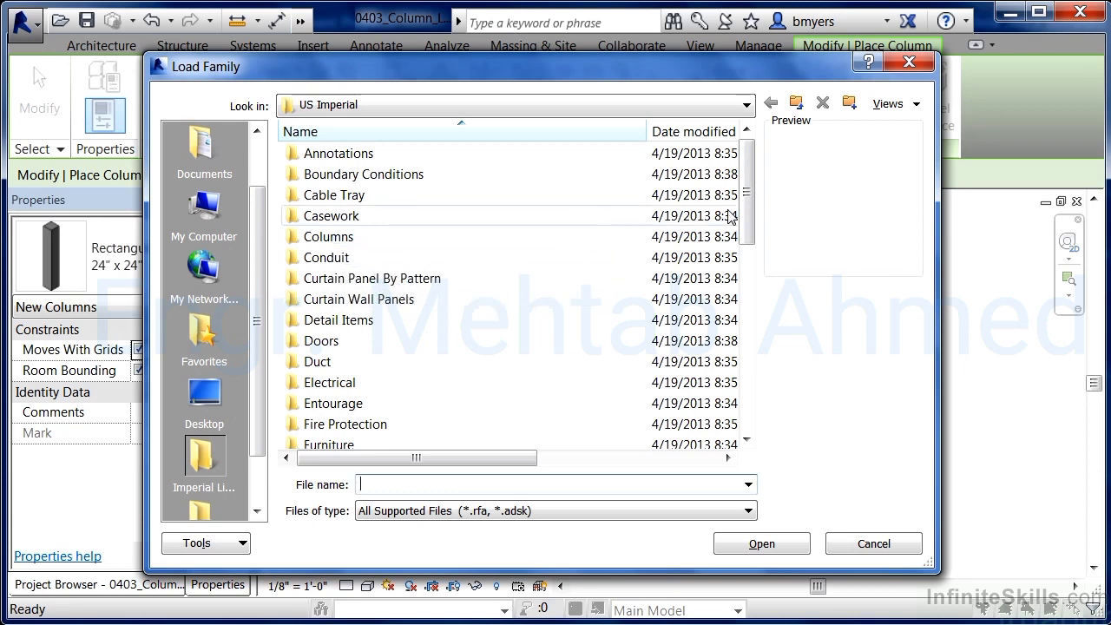
{"action": "left_click_drag", "start_coordinate": [749, 205], "coordinate": [745, 396]}
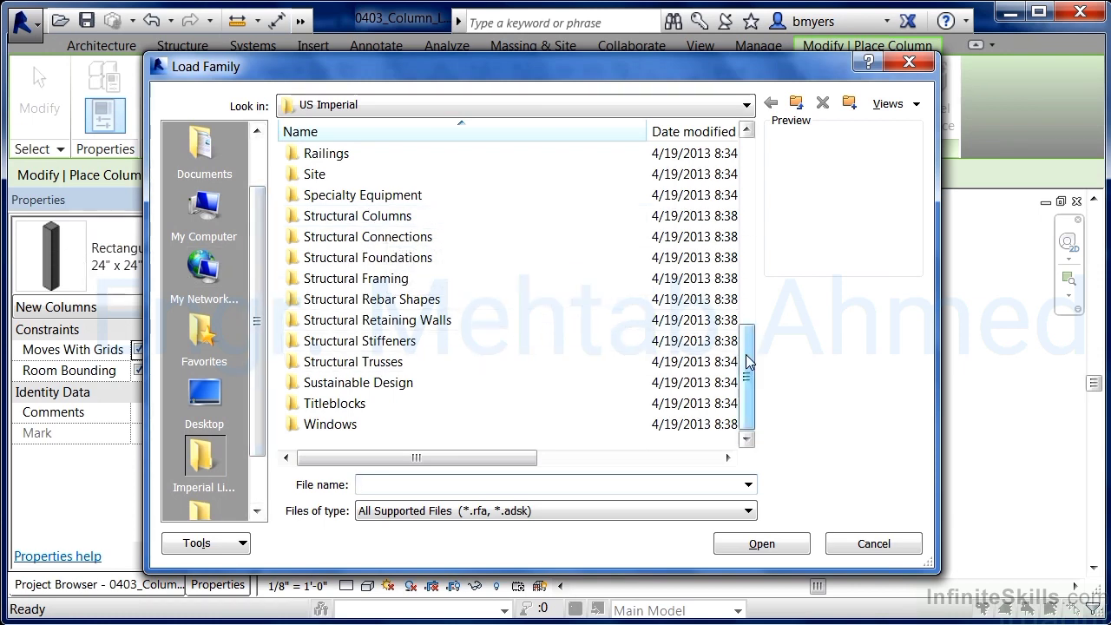
{"action": "left_click_drag", "start_coordinate": [749, 359], "coordinate": [757, 173]}
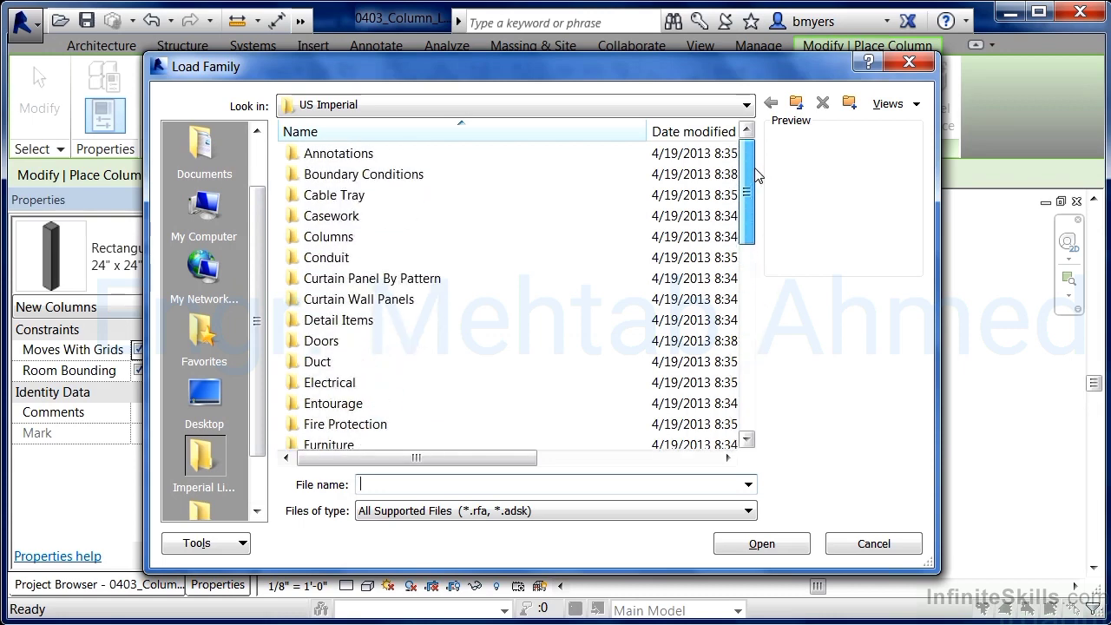
{"action": "double_click", "coordinate": [341, 237]}
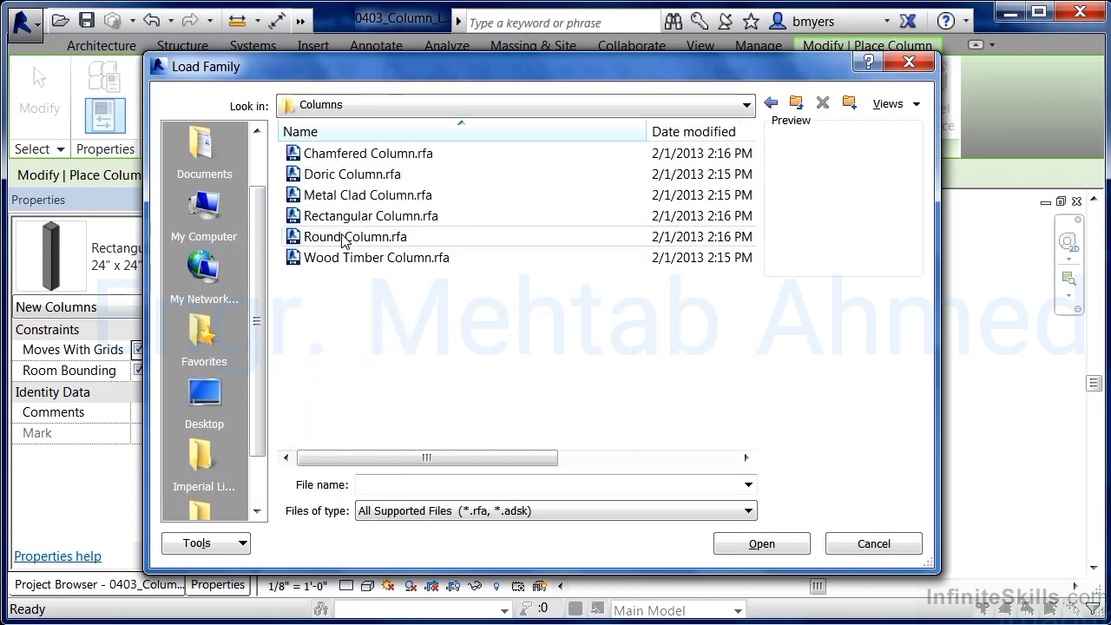
{"action": "left_click", "coordinate": [425, 154]}
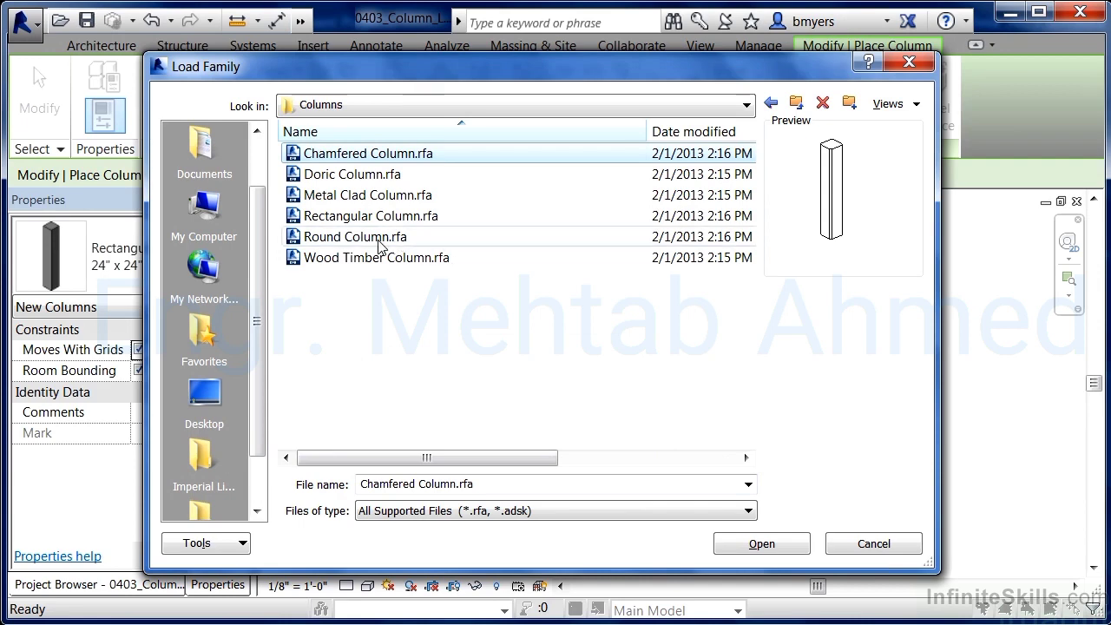
{"action": "key", "text": "Down"}
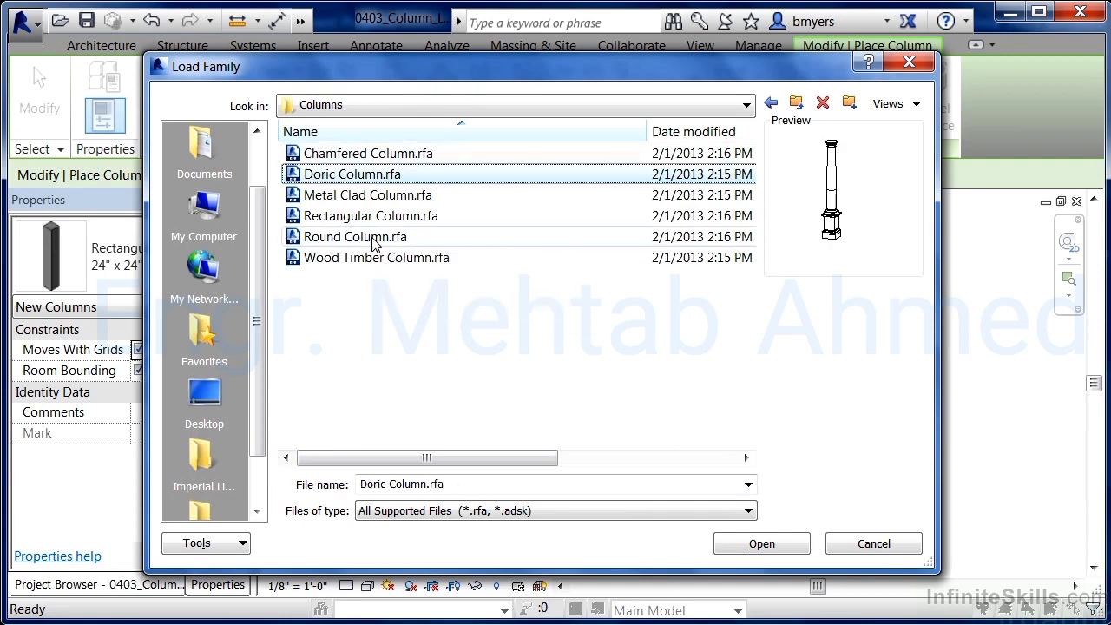
{"action": "key", "text": "Down"}
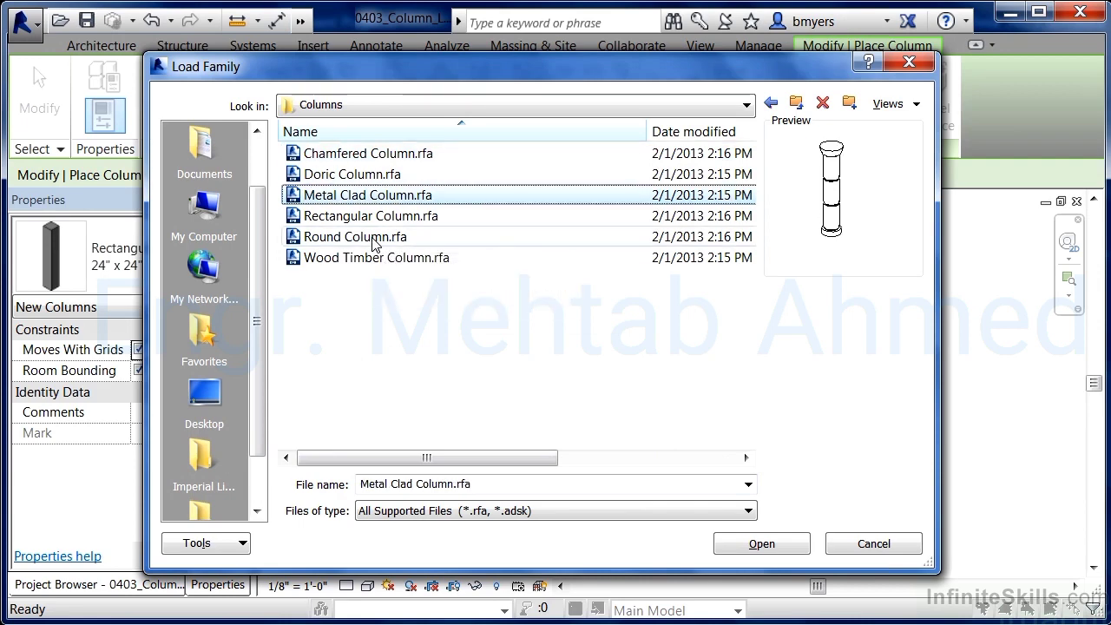
{"action": "left_click", "coordinate": [375, 243]}
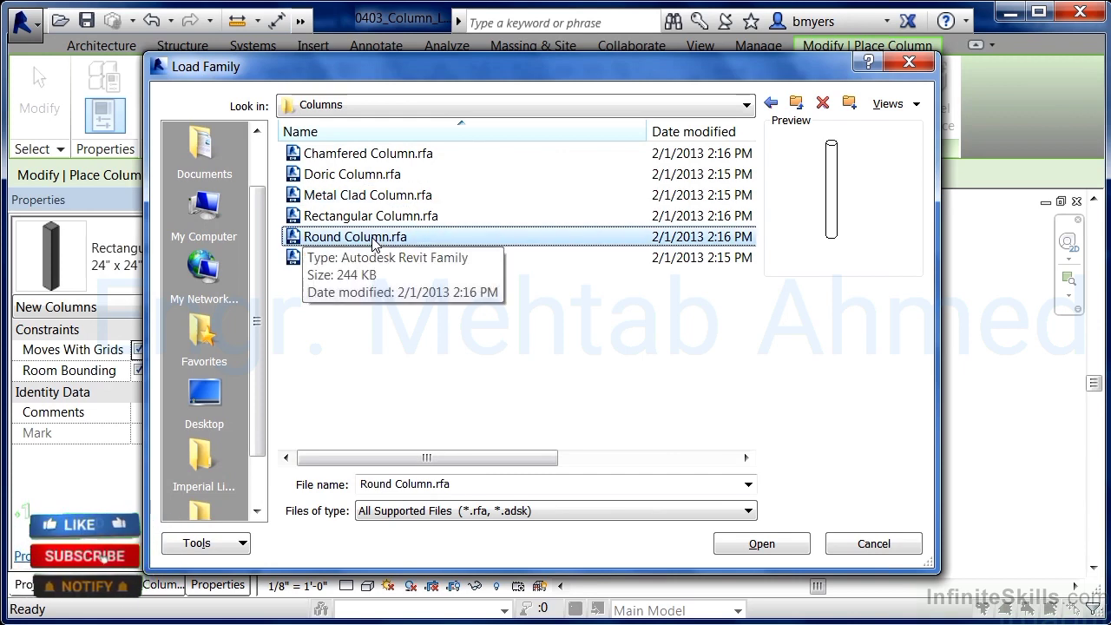
{"action": "left_click", "coordinate": [744, 546]}
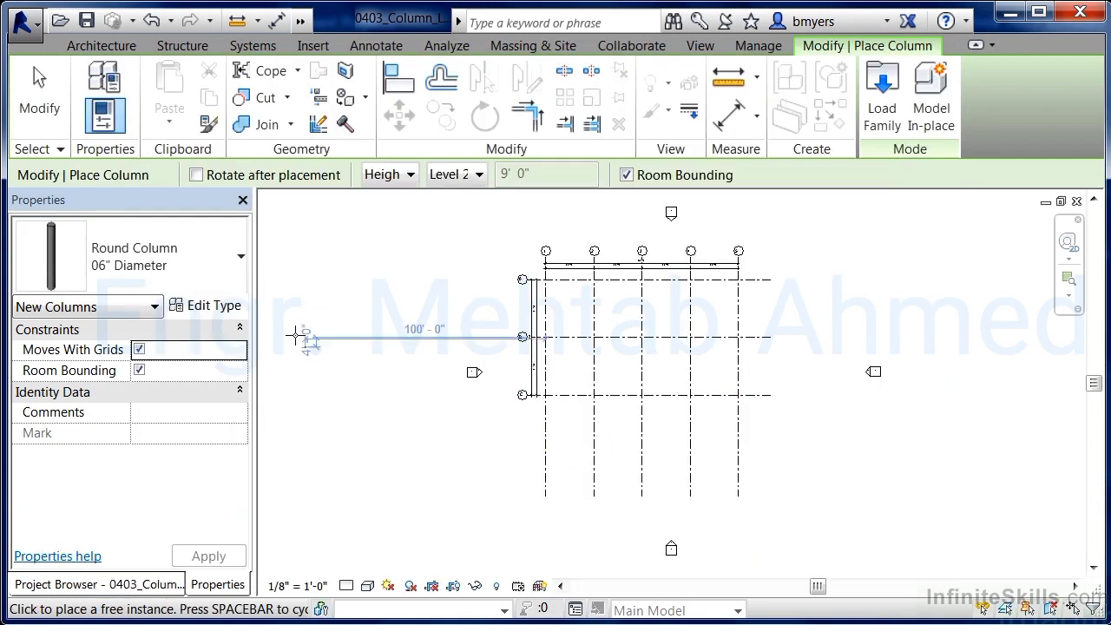
Step: Review the Round Column diameter types available for placement, and leave the column command without choosing another
{"action": "left_click", "coordinate": [186, 267]}
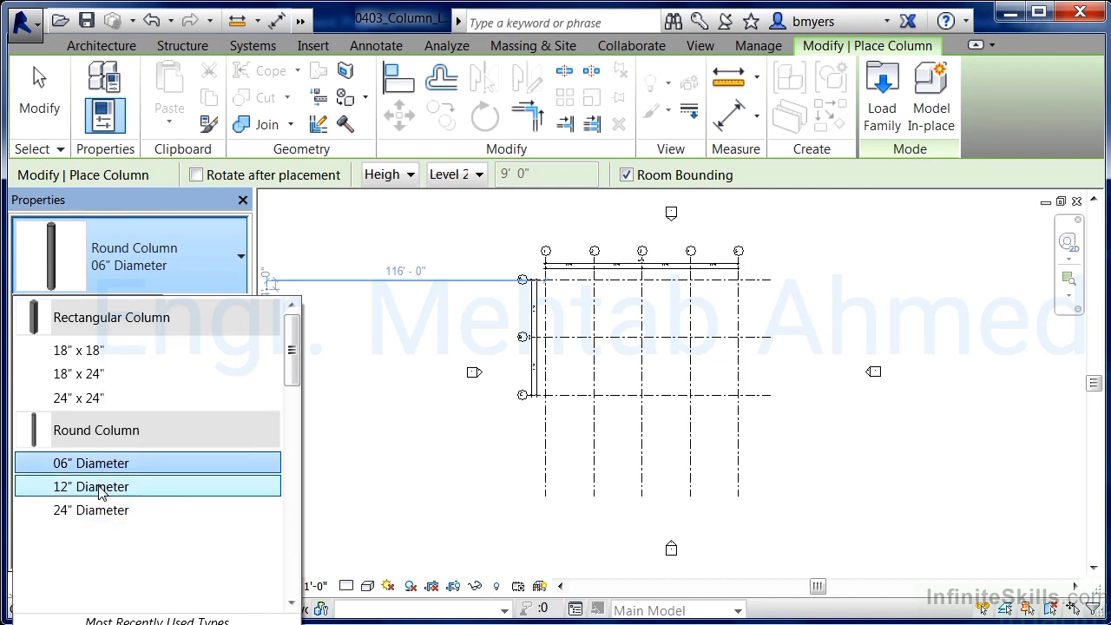
{"action": "left_click", "coordinate": [805, 170]}
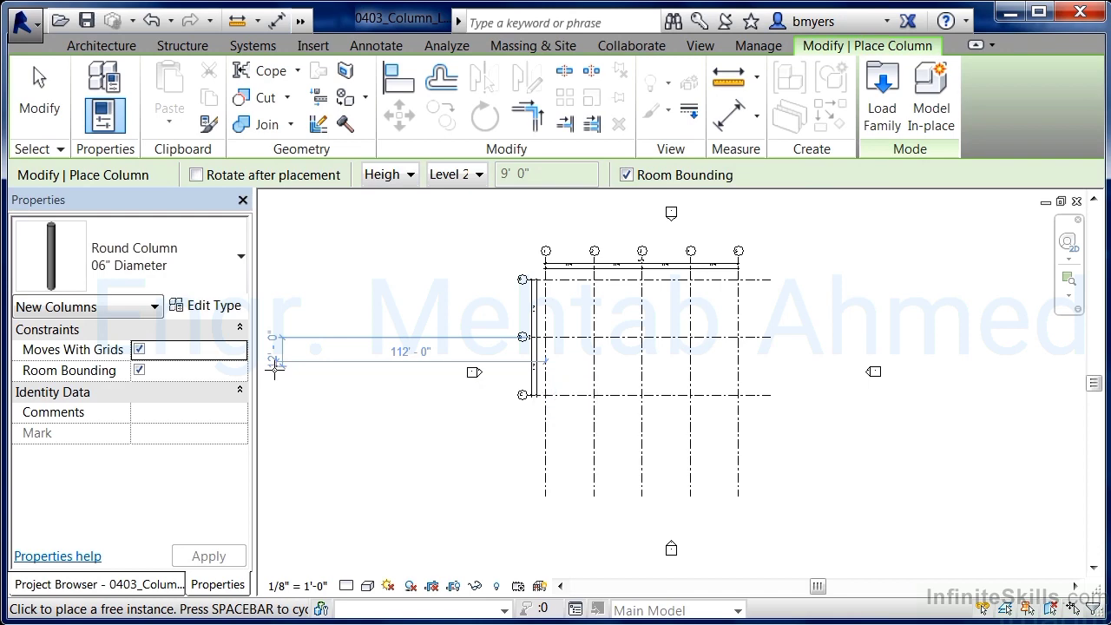
{"action": "key", "text": "Escape"}
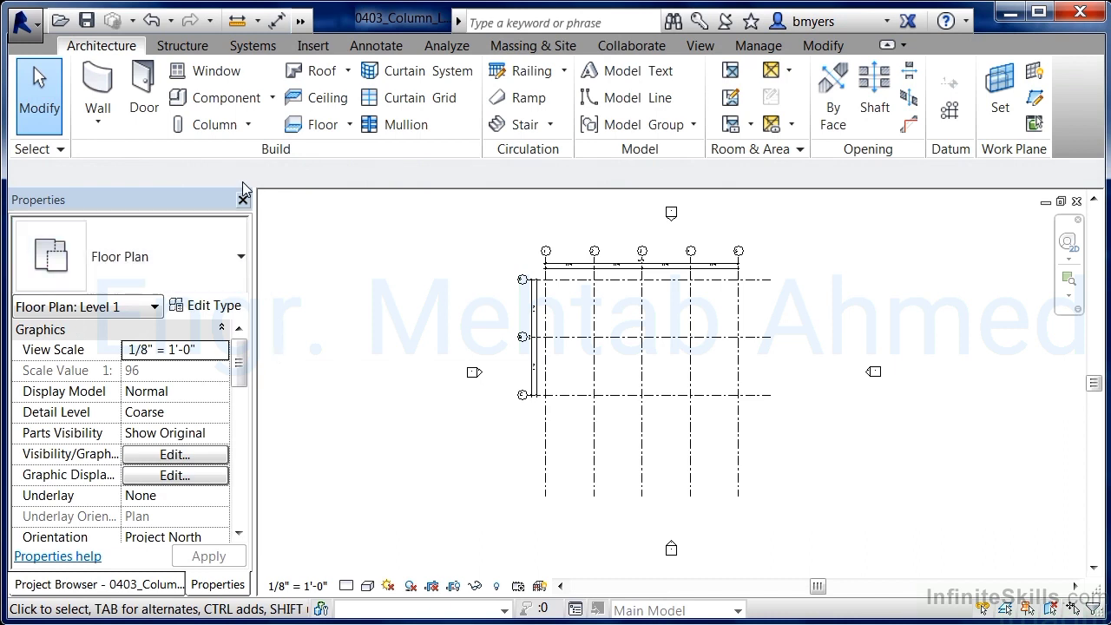
Step: Start loading the W-Wide Flange-Column.rfa family from the Steel folder of the US Imperial library's Structural Columns
{"action": "left_click", "coordinate": [248, 126]}
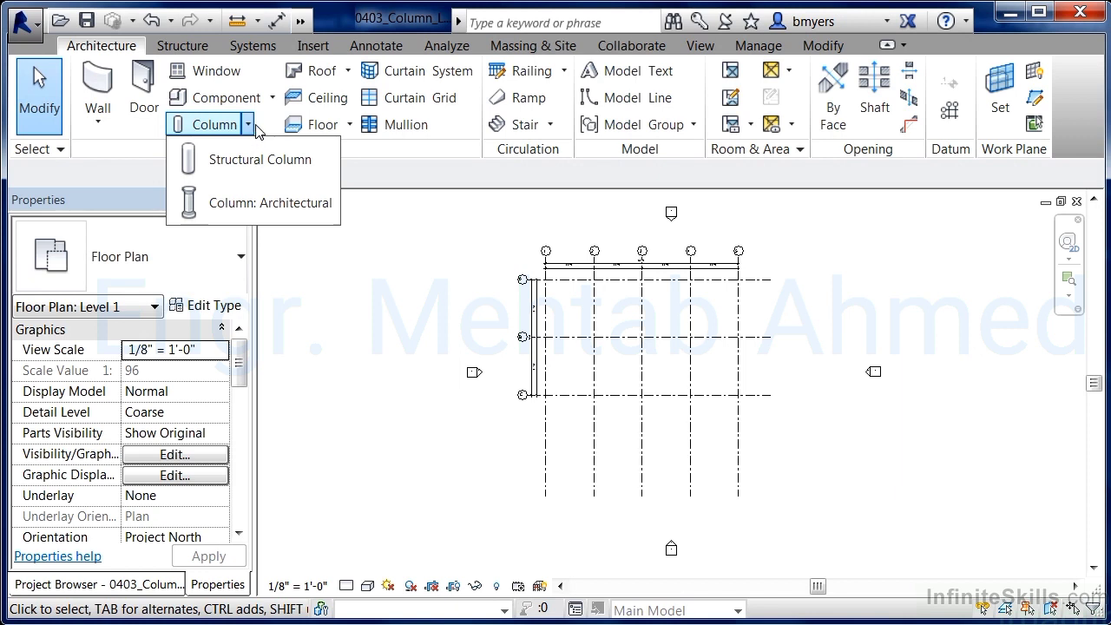
{"action": "left_click", "coordinate": [318, 48]}
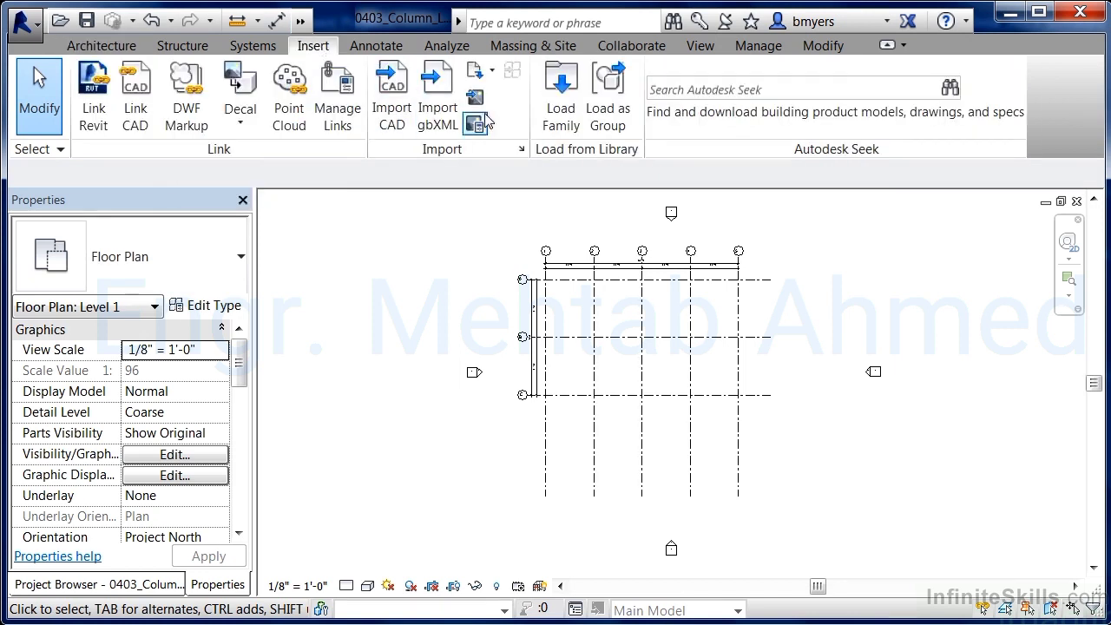
{"action": "left_click", "coordinate": [572, 112]}
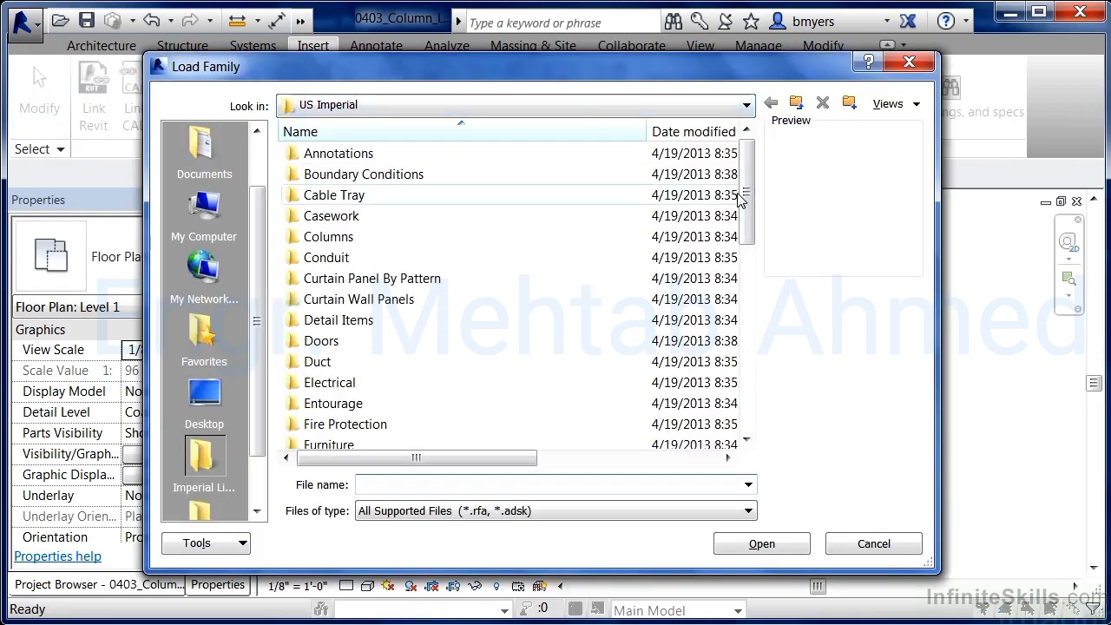
{"action": "left_click_drag", "start_coordinate": [748, 208], "coordinate": [744, 379]}
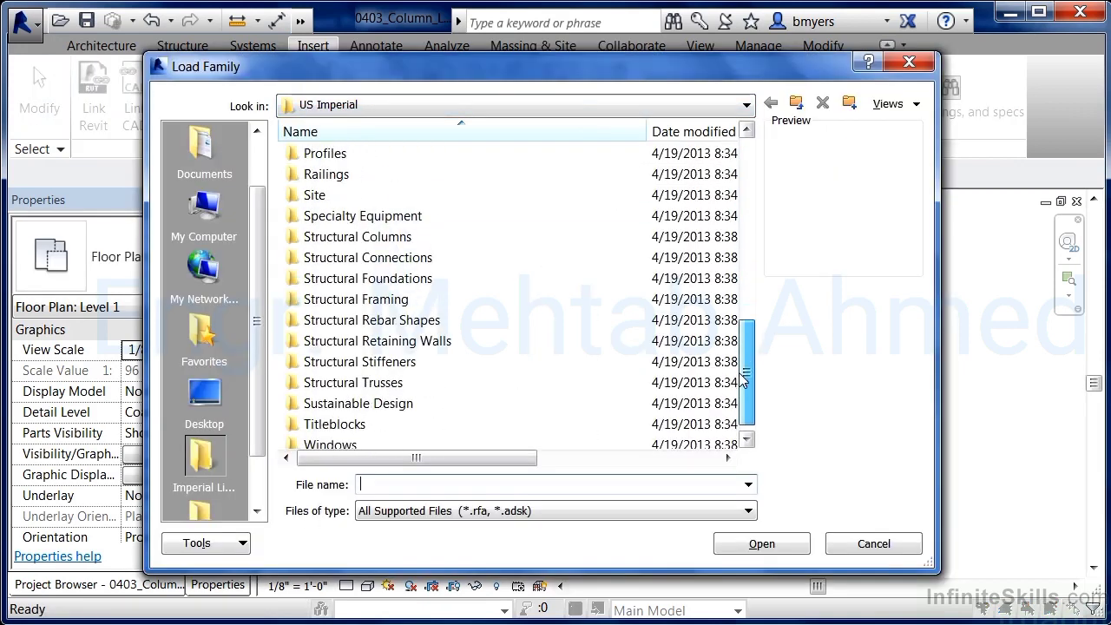
{"action": "double_click", "coordinate": [391, 242]}
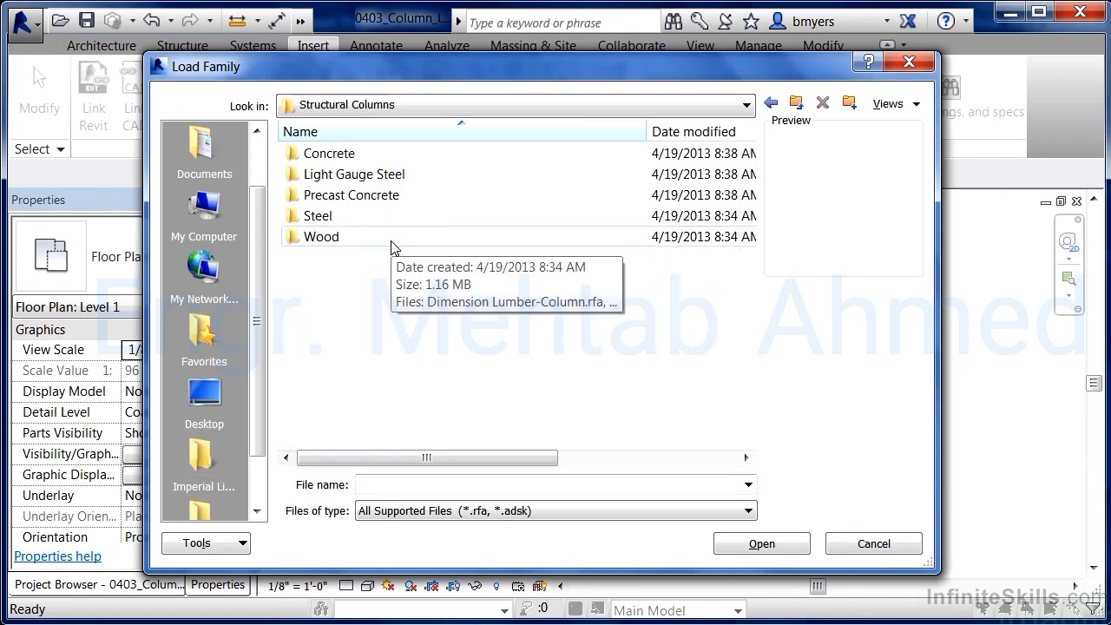
{"action": "double_click", "coordinate": [339, 217]}
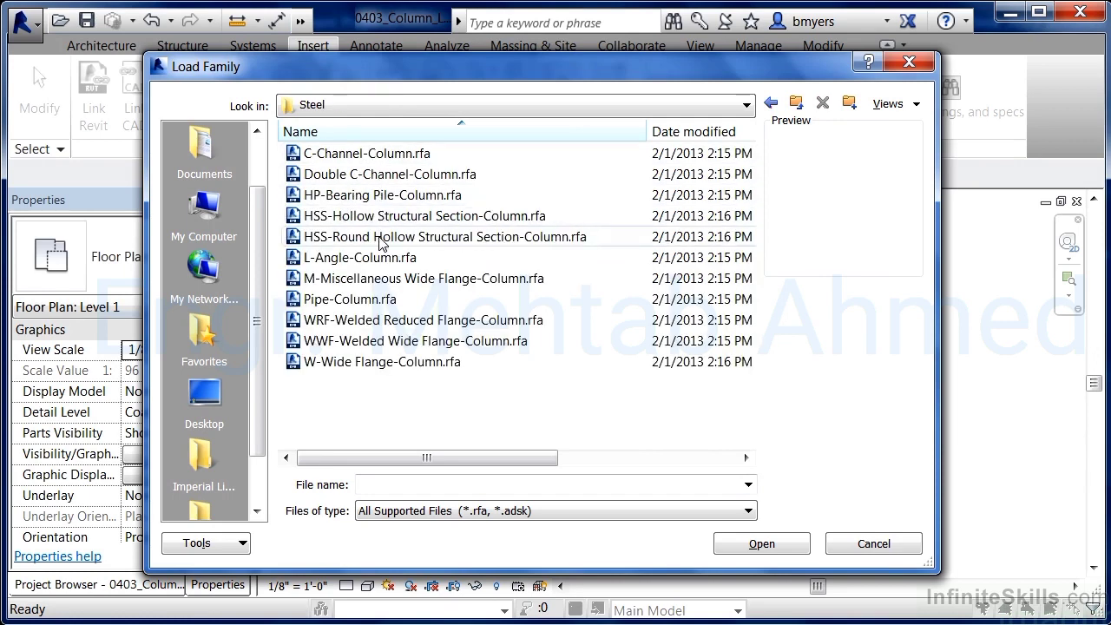
{"action": "left_click", "coordinate": [379, 362]}
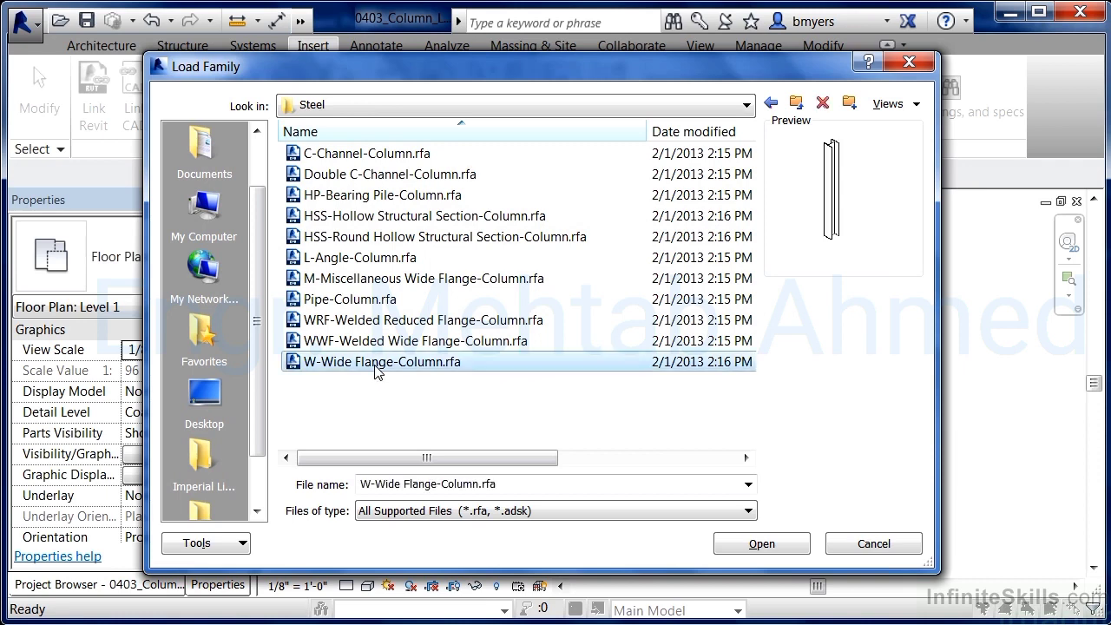
{"action": "left_click", "coordinate": [770, 545]}
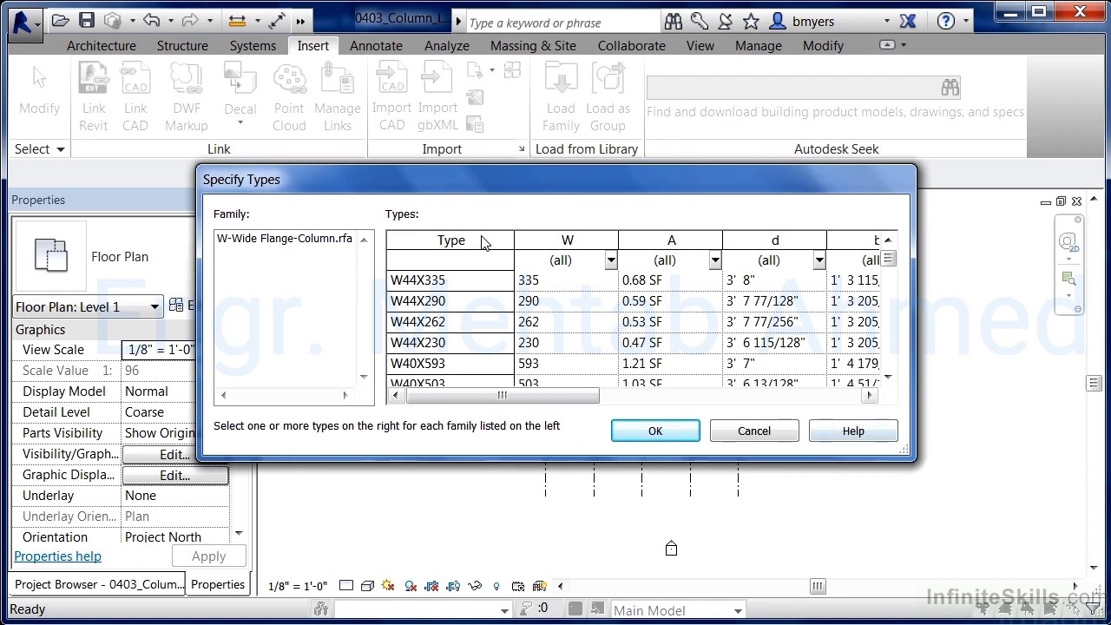
Step: Choose the W4X13 type for the wide flange column family and load it, overwriting the existing version
{"action": "left_click", "coordinate": [889, 376]}
{"action": "left_click", "coordinate": [889, 377]}
{"action": "left_click", "coordinate": [888, 377]}
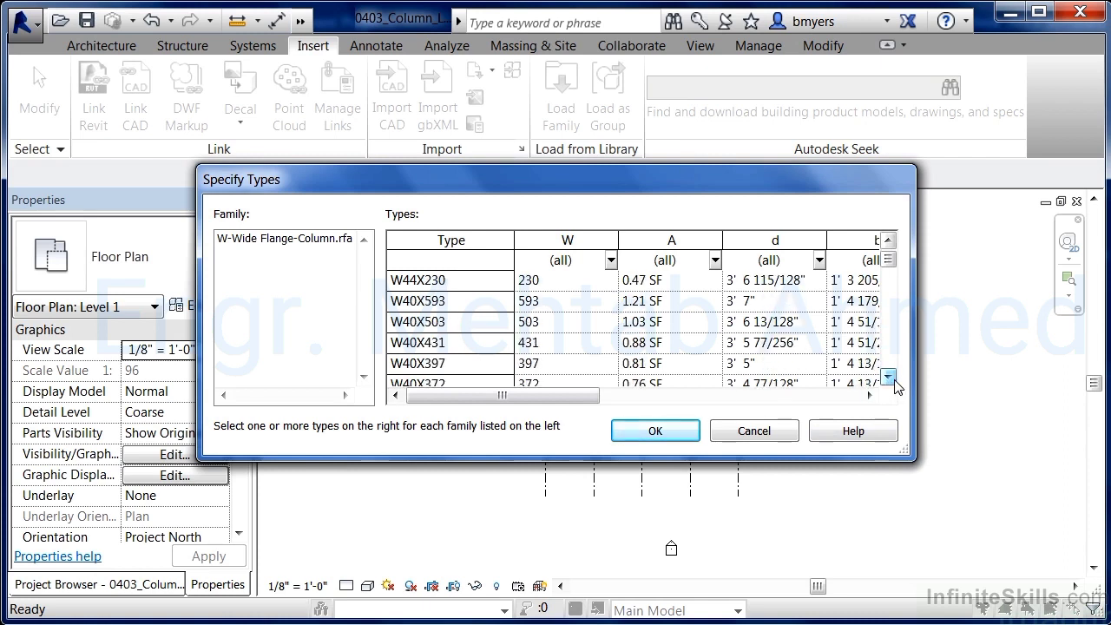
{"action": "left_click", "coordinate": [889, 377]}
{"action": "left_click", "coordinate": [889, 376]}
{"action": "left_click", "coordinate": [894, 380]}
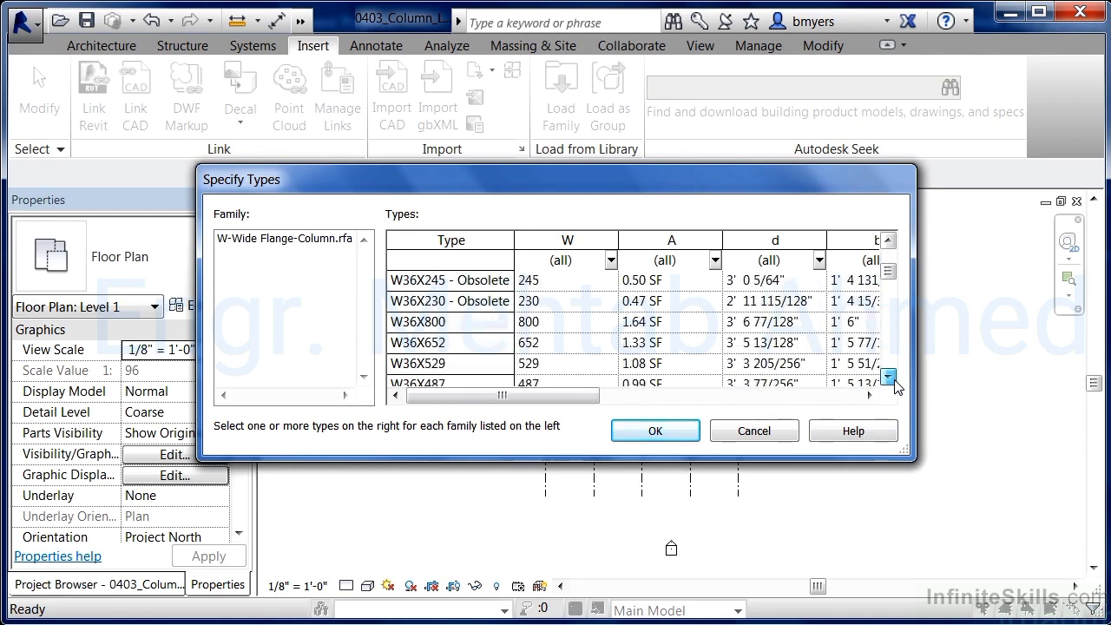
{"action": "left_click", "coordinate": [889, 377]}
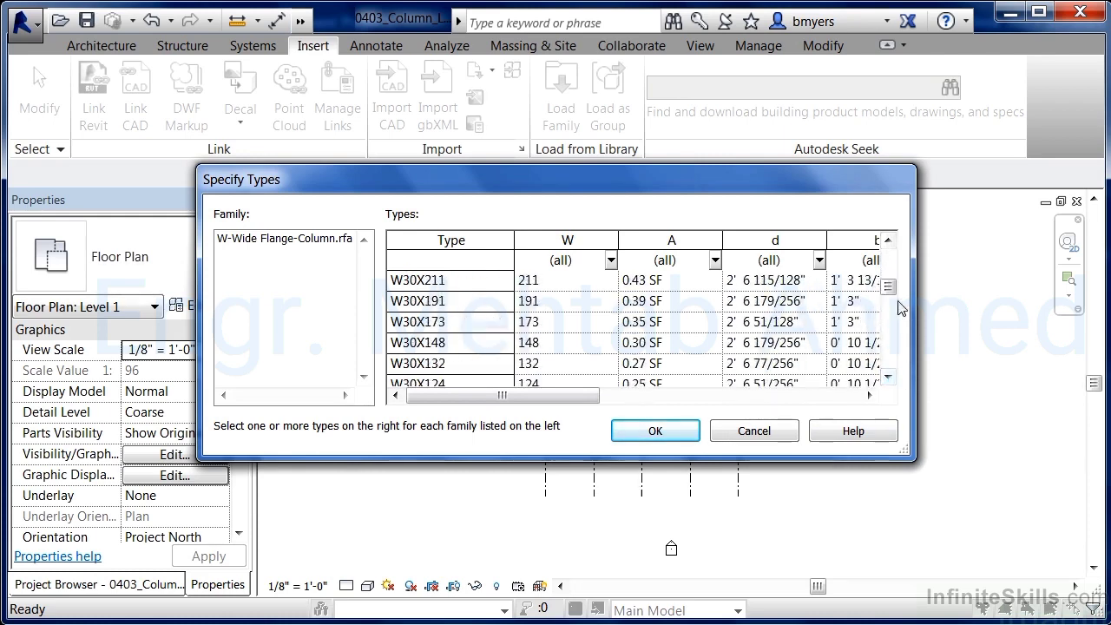
{"action": "left_click_drag", "start_coordinate": [889, 289], "coordinate": [889, 368]}
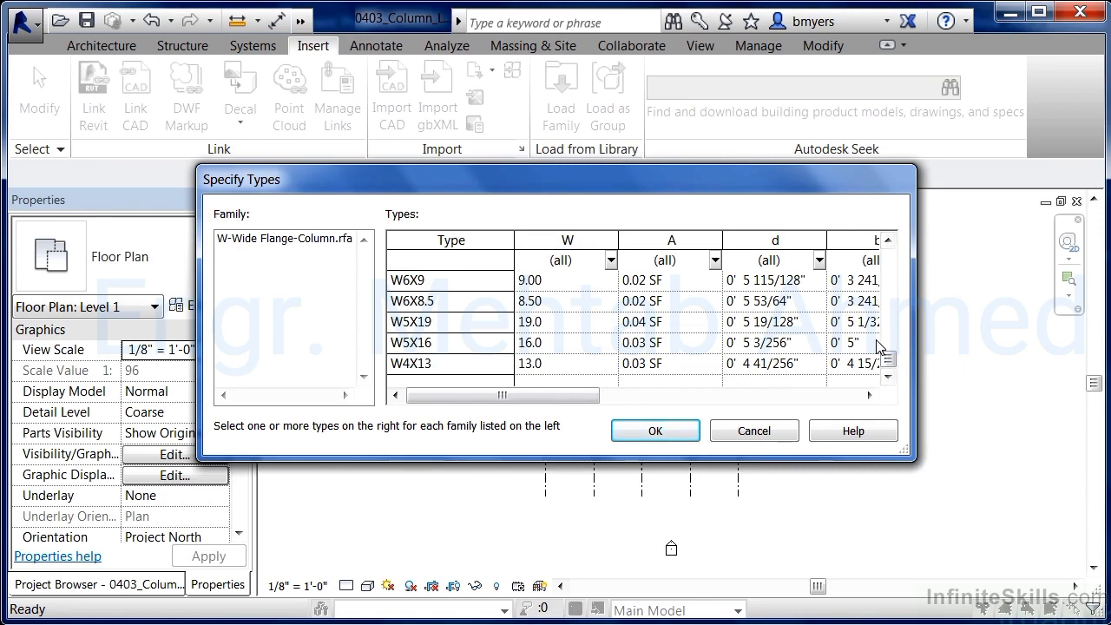
{"action": "left_click", "coordinate": [427, 363]}
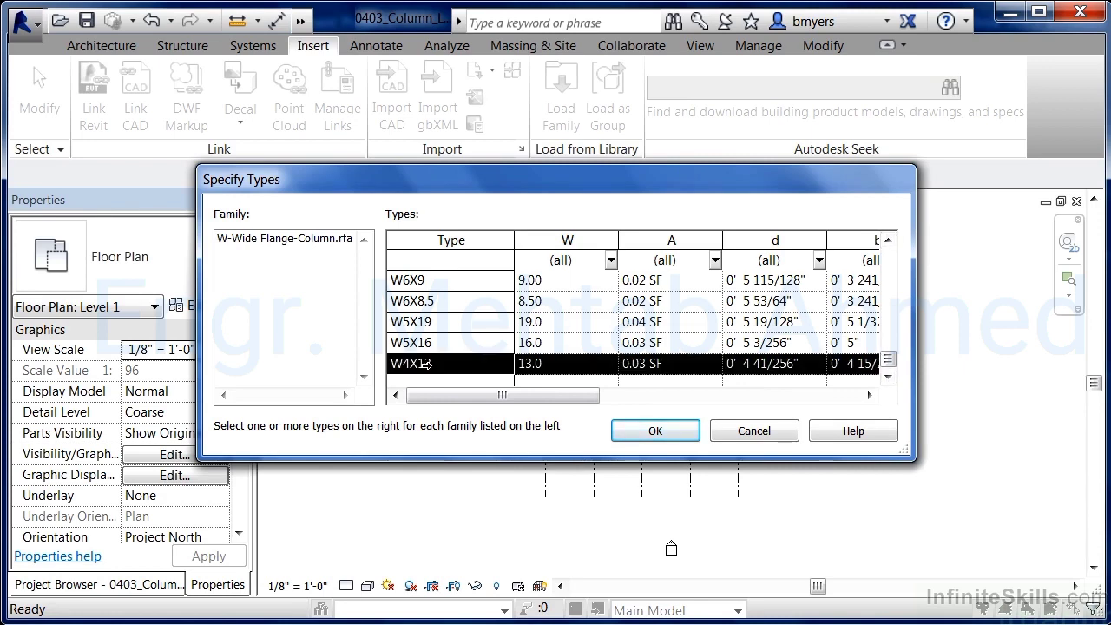
{"action": "left_click", "coordinate": [642, 438]}
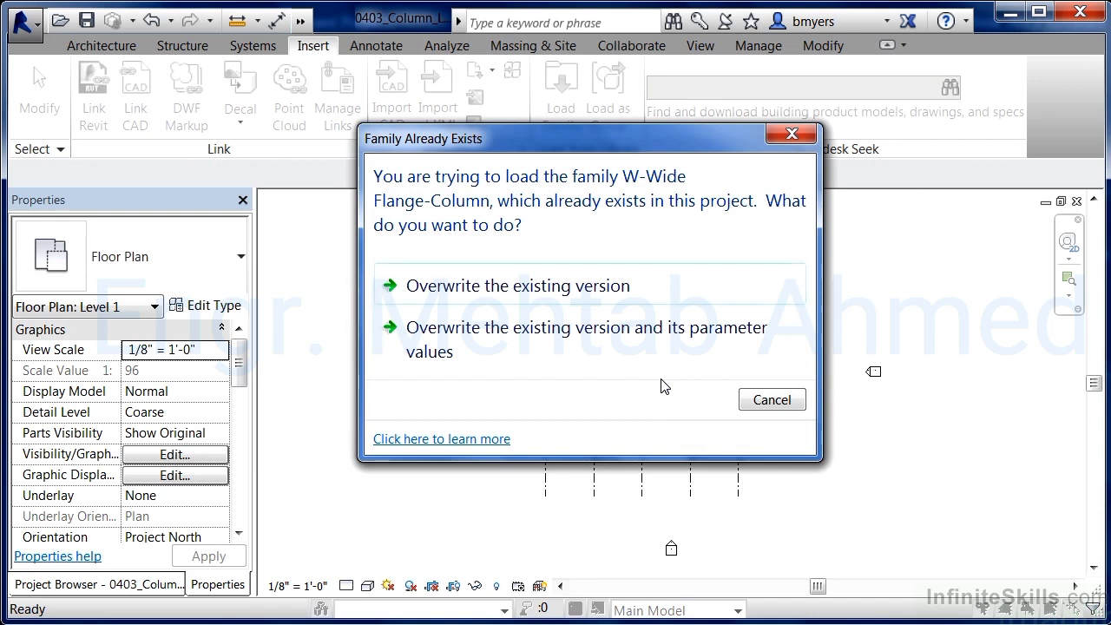
{"action": "left_click", "coordinate": [578, 286]}
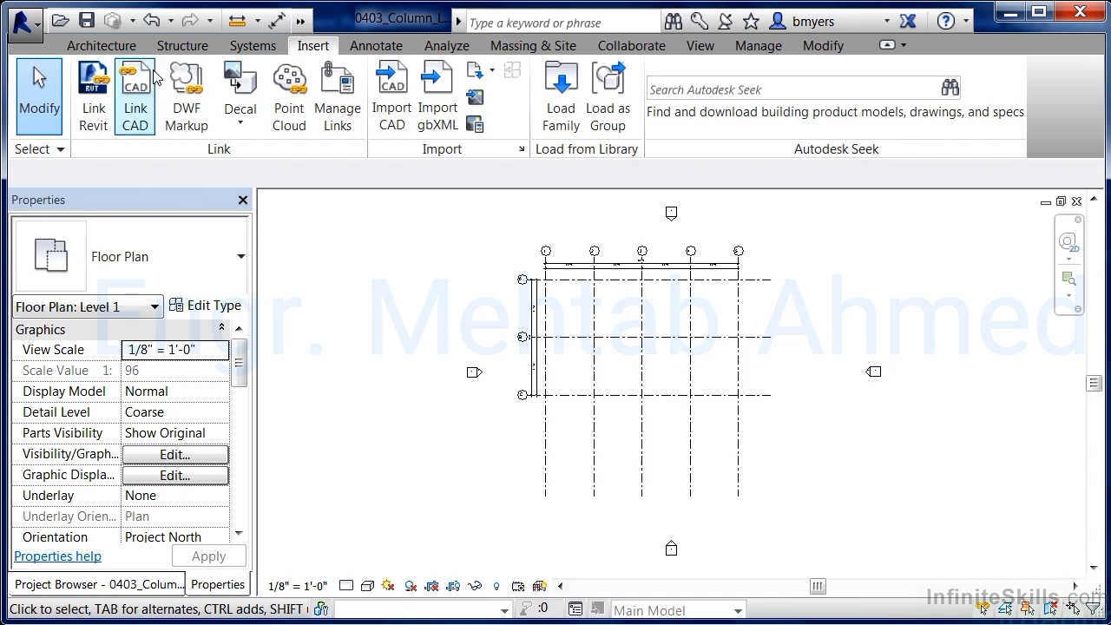
Step: Start placing a structural column, review the available W-Wide Flange-Column types, and close the list without choosing another
{"action": "left_click", "coordinate": [135, 48]}
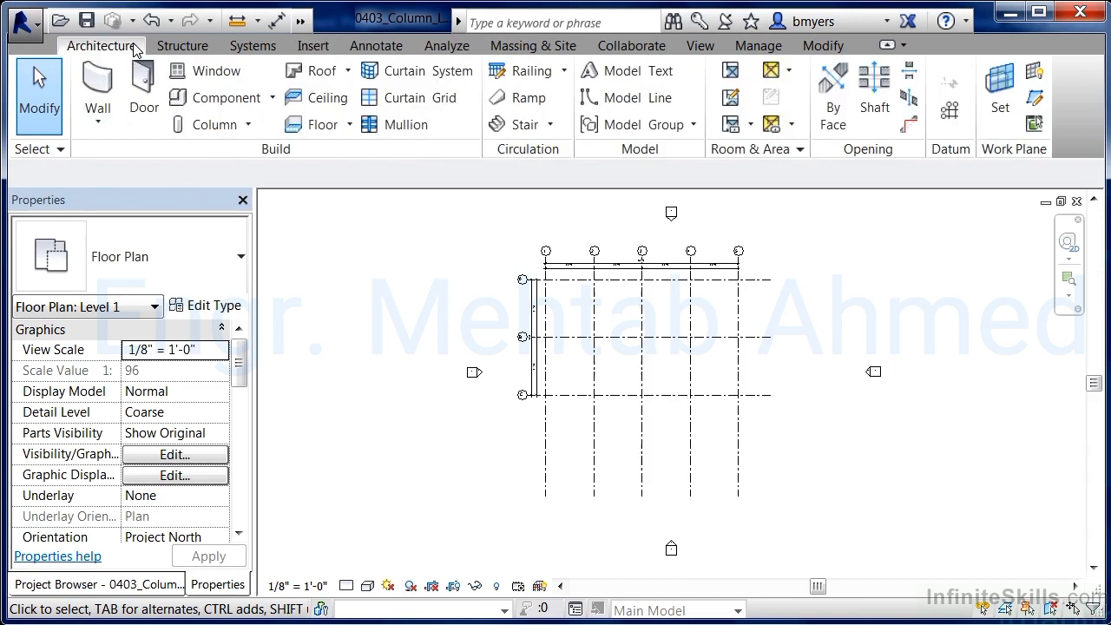
{"action": "left_click", "coordinate": [249, 126]}
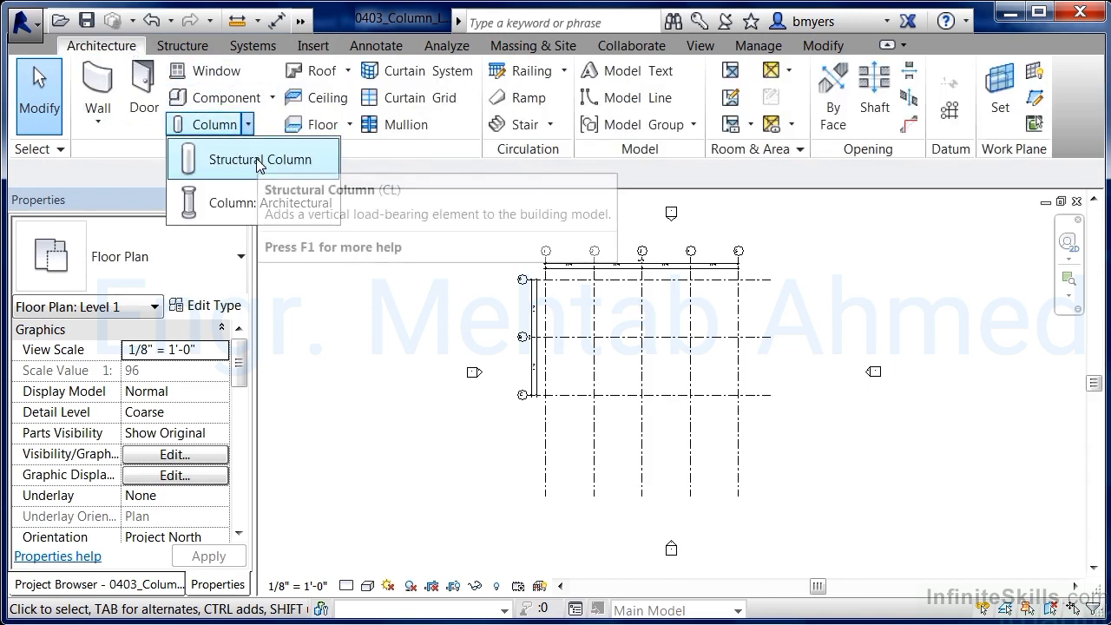
{"action": "left_click", "coordinate": [256, 163]}
{"action": "left_click", "coordinate": [236, 259]}
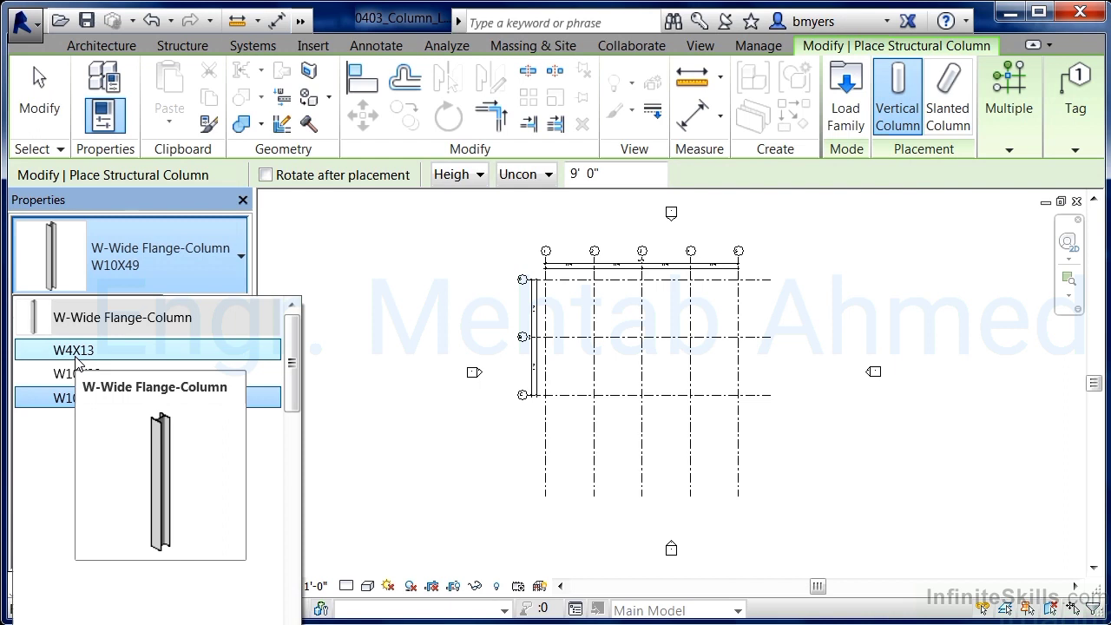
{"action": "key", "text": "Escape"}
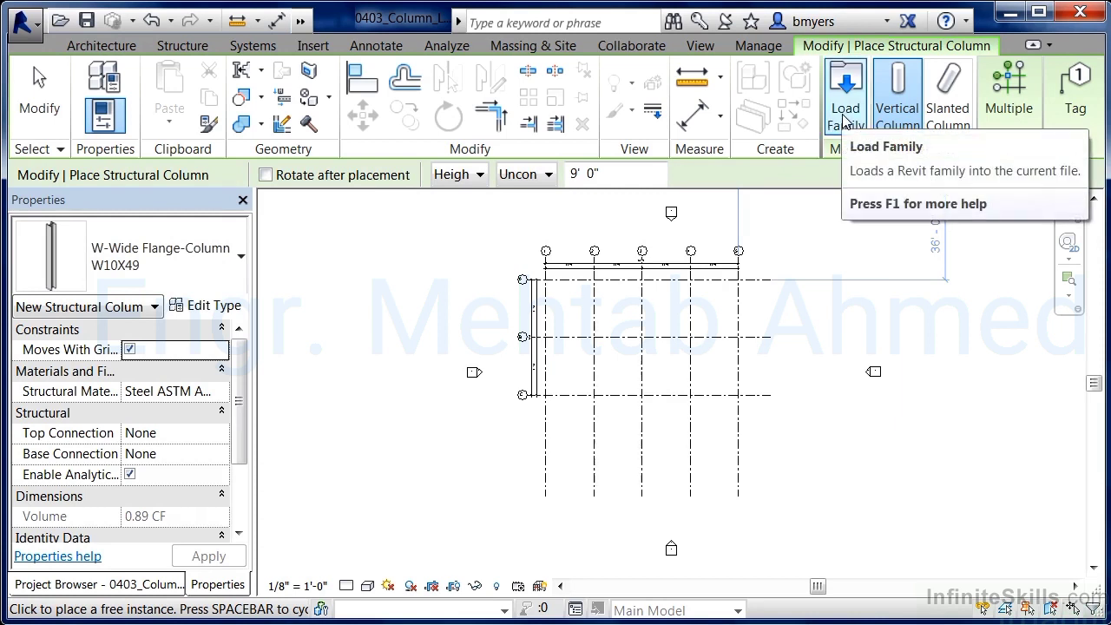
{"action": "left_click", "coordinate": [313, 46]}
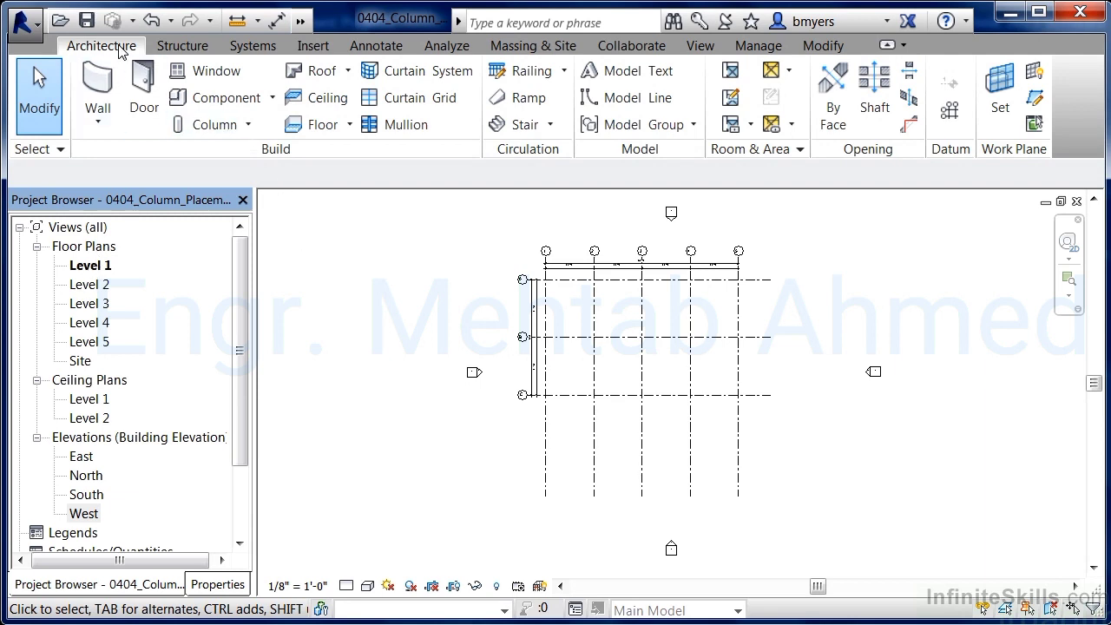
Step: In the 0404 column placement project, start placing an architectural column using the Round Column 12" Diameter type
{"action": "left_click", "coordinate": [247, 128]}
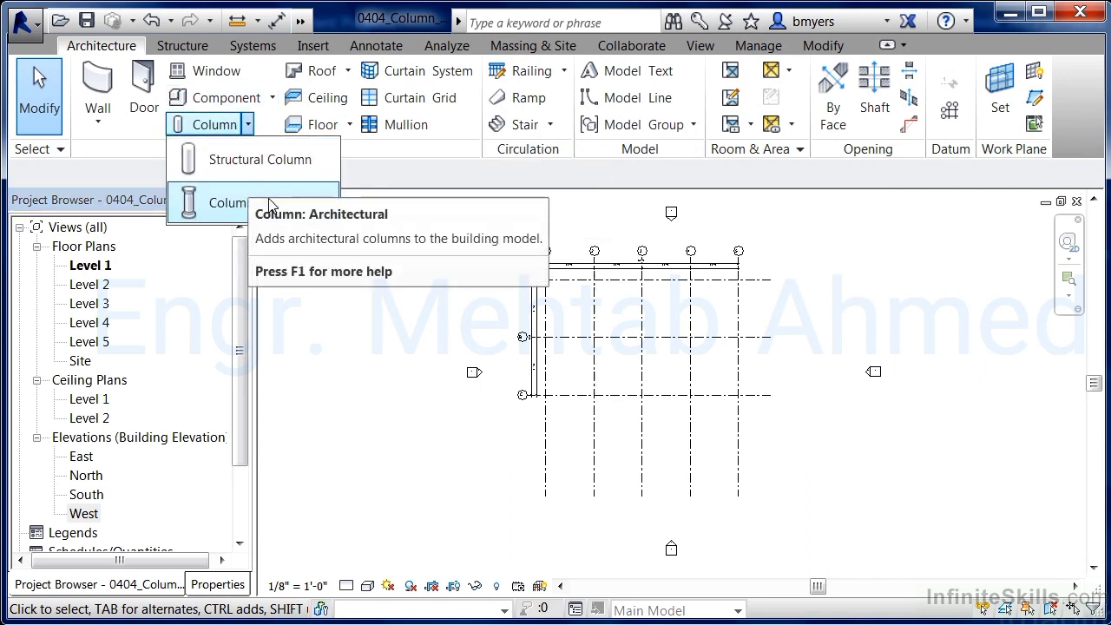
{"action": "left_click", "coordinate": [228, 205]}
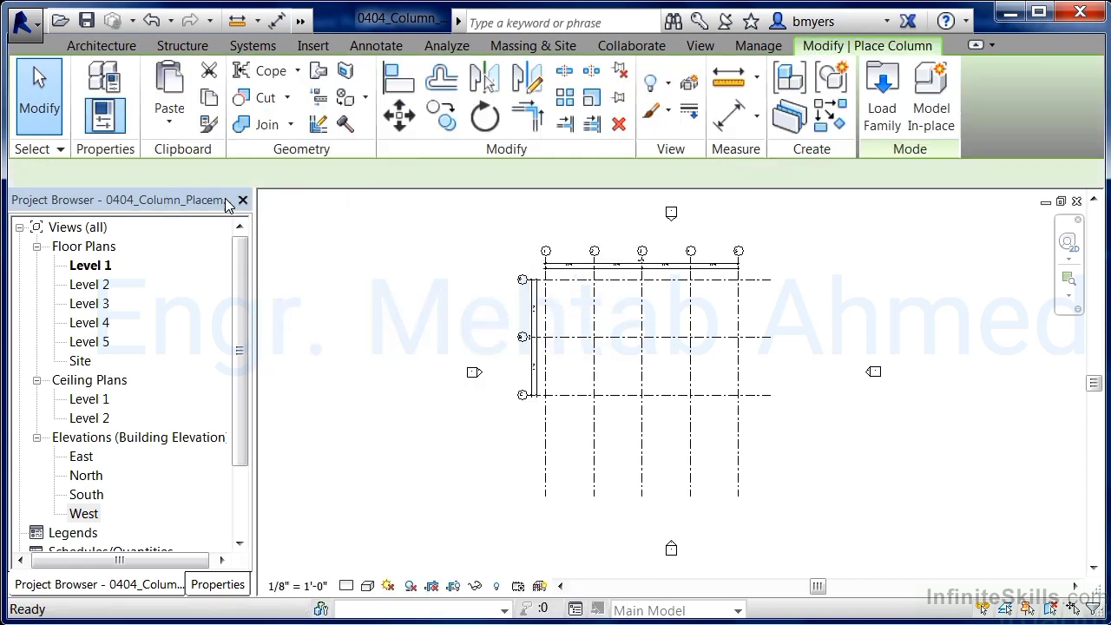
{"action": "left_click", "coordinate": [218, 587]}
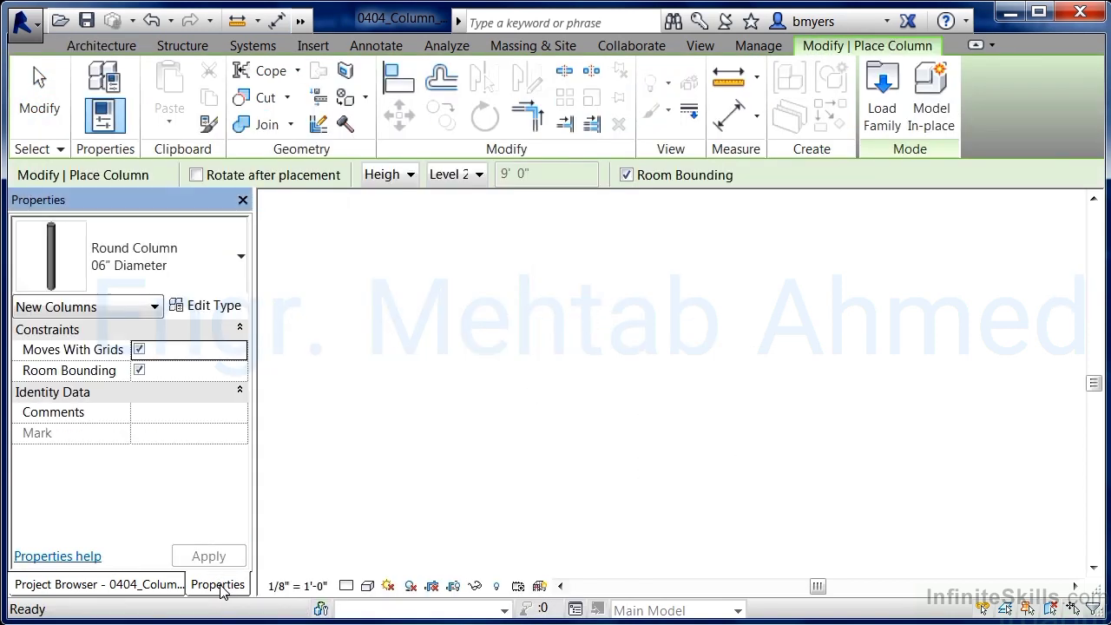
{"action": "left_click", "coordinate": [200, 264]}
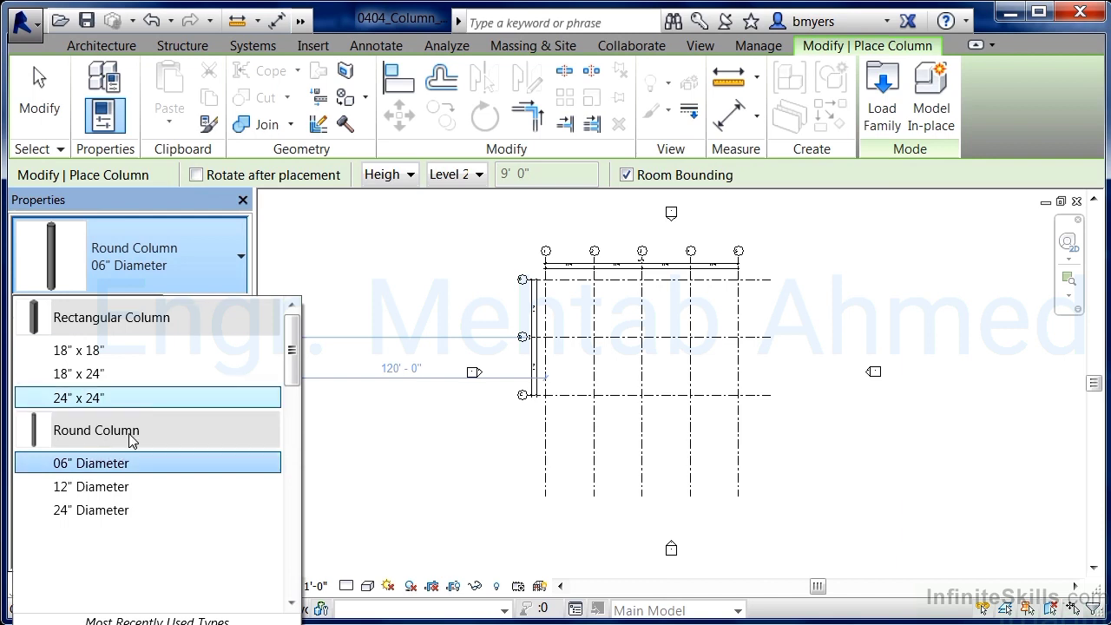
{"action": "left_click", "coordinate": [75, 488]}
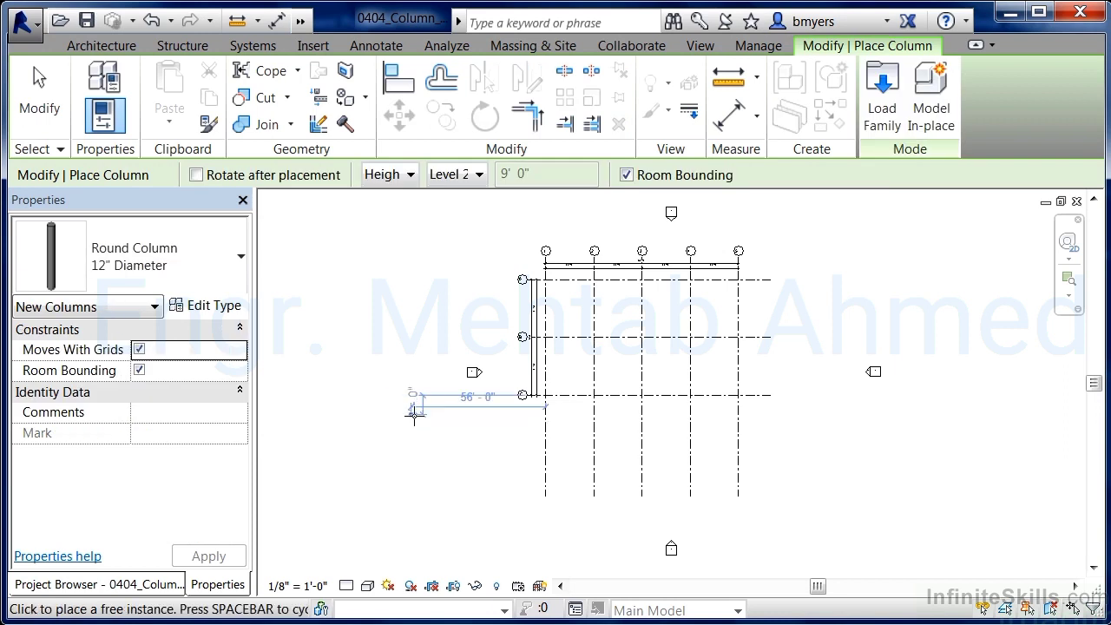
Step: Review the column's placement options, keep the Height direction with Moves With Grids enabled, and set the top to Level 2
{"action": "left_click", "coordinate": [139, 349]}
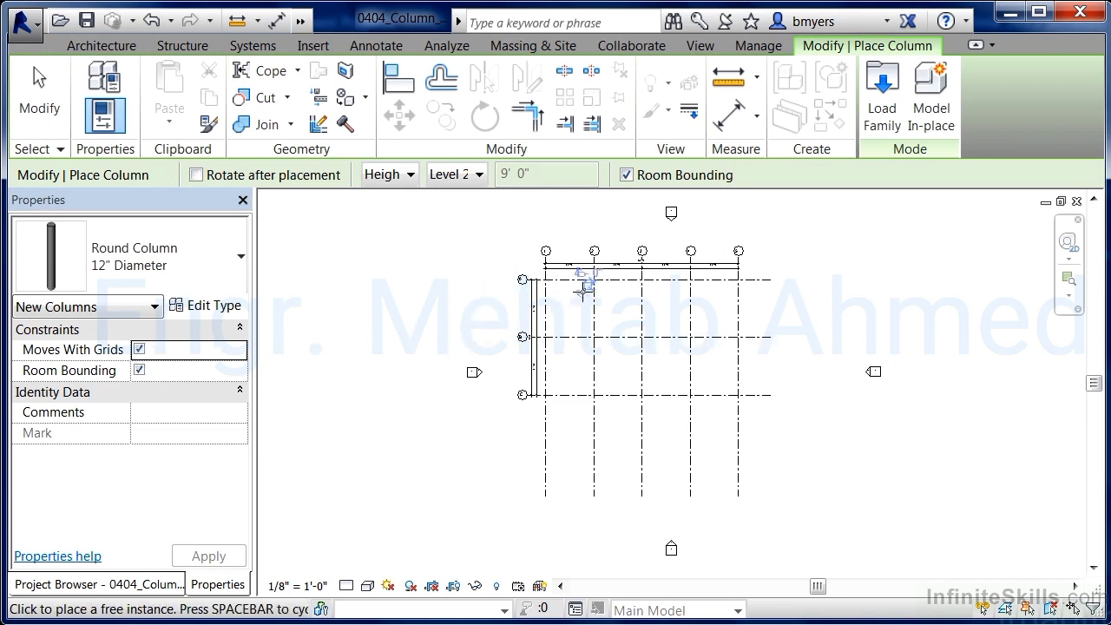
{"action": "scroll", "coordinate": [585, 288], "scroll_direction": "up", "scroll_amount": 1}
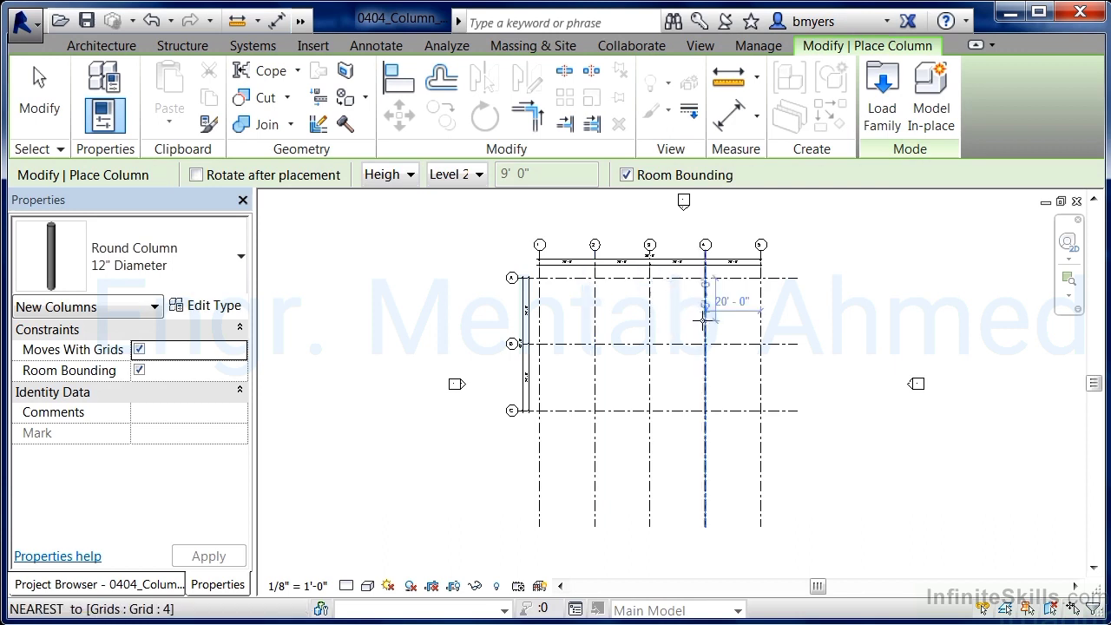
{"action": "scroll", "coordinate": [676, 299], "scroll_direction": "up", "scroll_amount": 3}
{"action": "scroll", "coordinate": [678, 301], "scroll_direction": "up", "scroll_amount": 1}
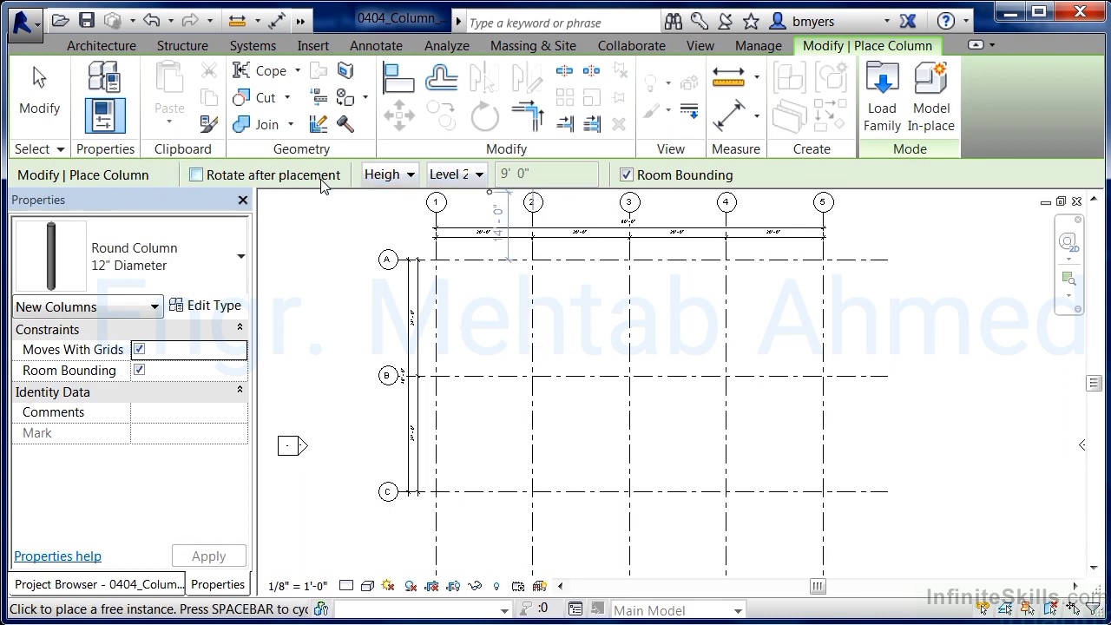
{"action": "left_click", "coordinate": [411, 177]}
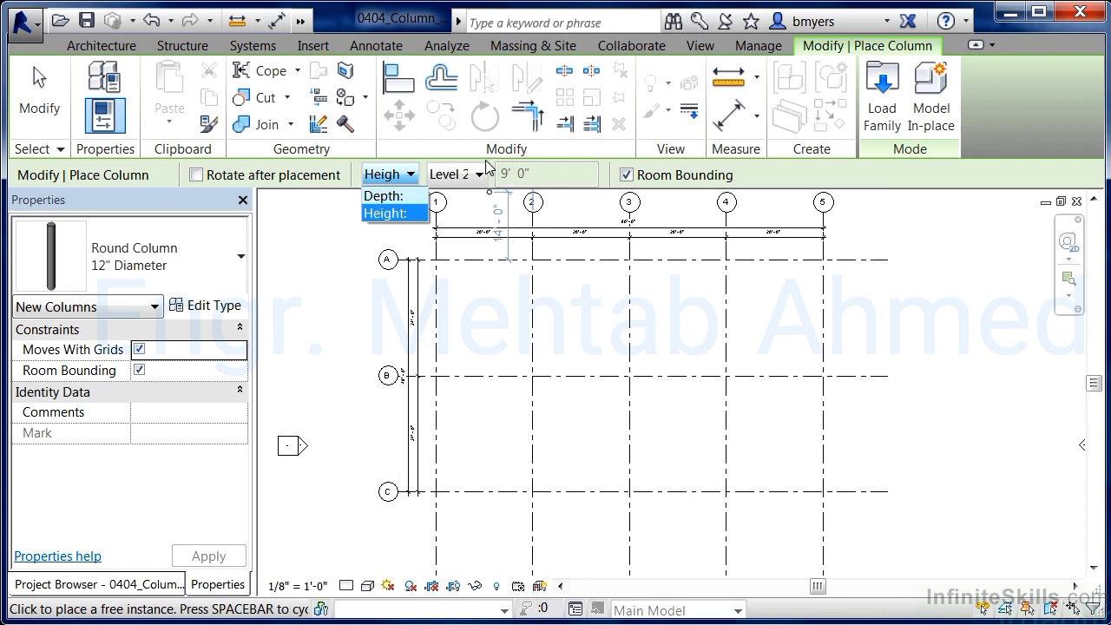
{"action": "left_click", "coordinate": [611, 178]}
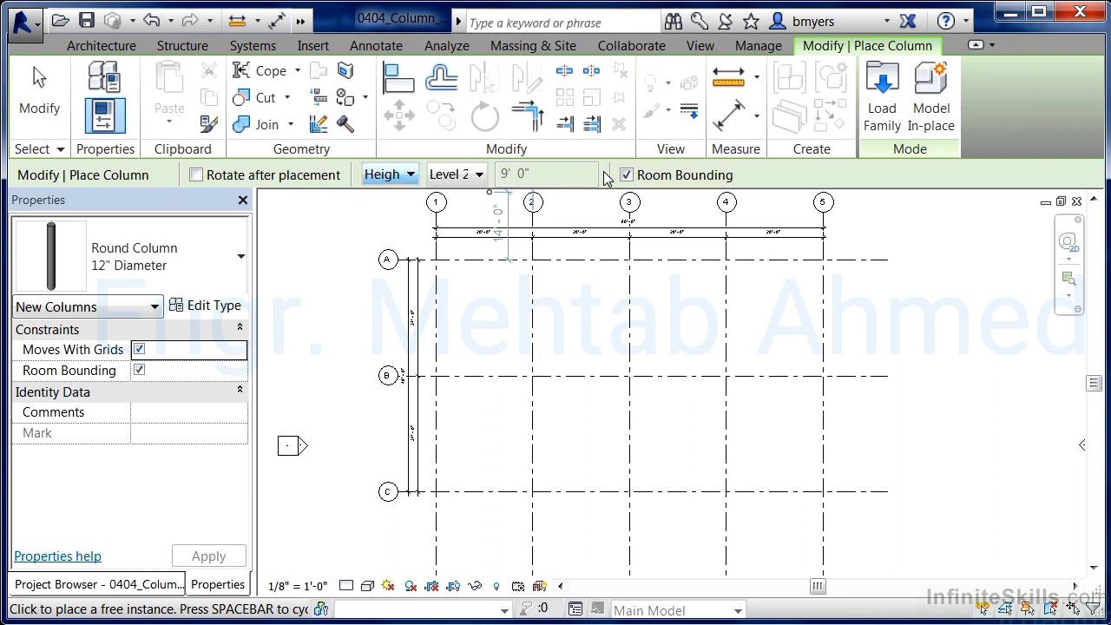
{"action": "left_click", "coordinate": [471, 176]}
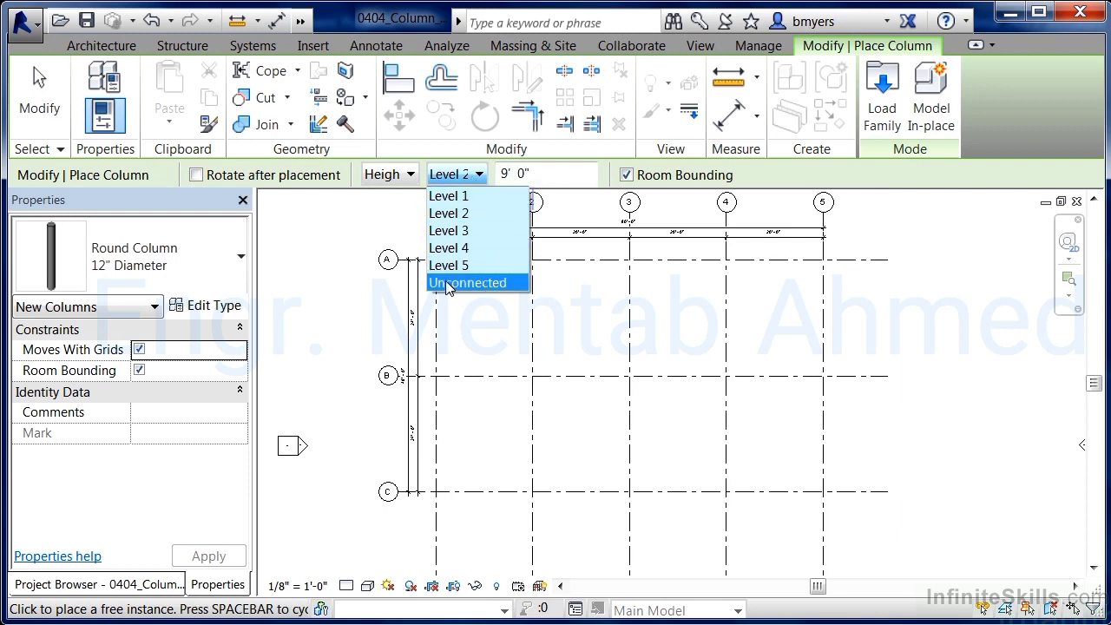
{"action": "left_click", "coordinate": [469, 221]}
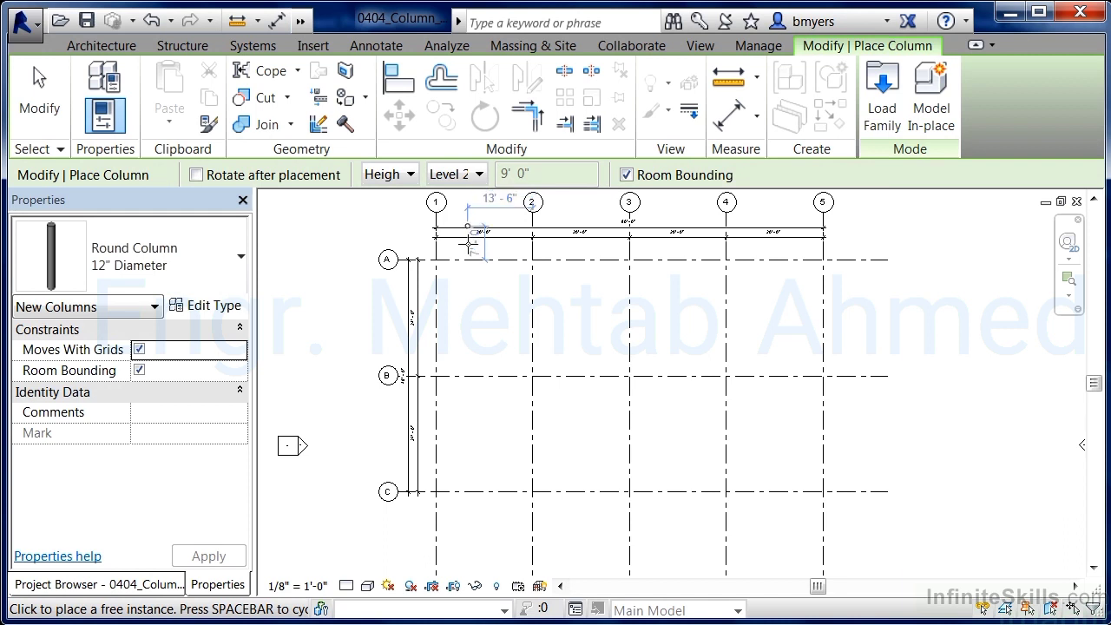
Step: Place the 12" round architectural column at the intersection of grids A and 1
{"action": "scroll", "coordinate": [436, 258], "scroll_direction": "up", "scroll_amount": 1}
{"action": "scroll", "coordinate": [437, 258], "scroll_direction": "up", "scroll_amount": 2}
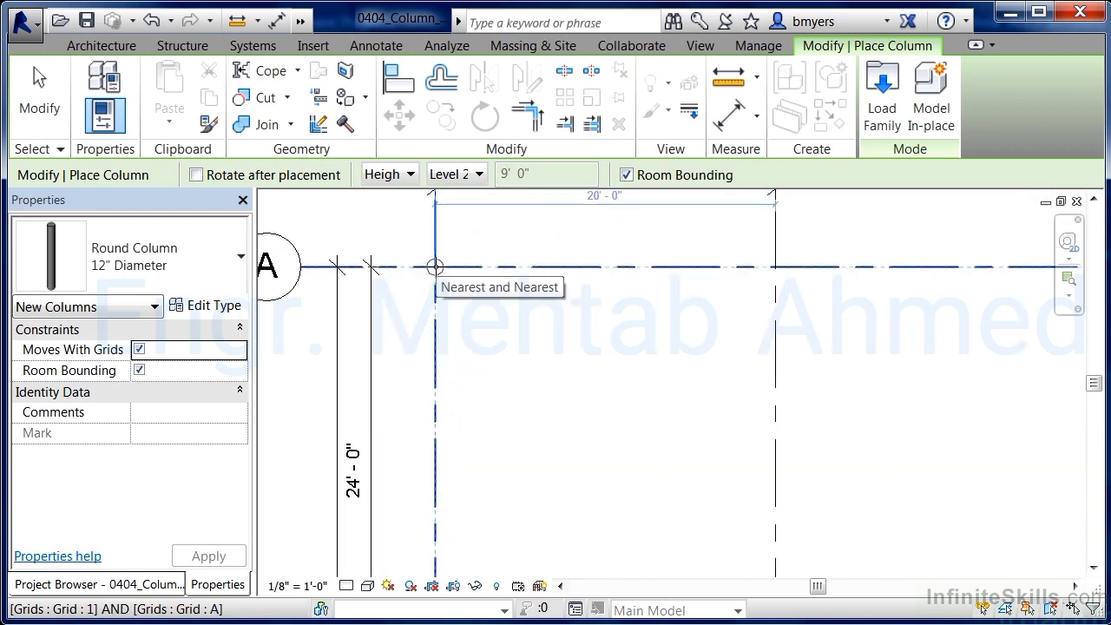
{"action": "left_click", "coordinate": [434, 267]}
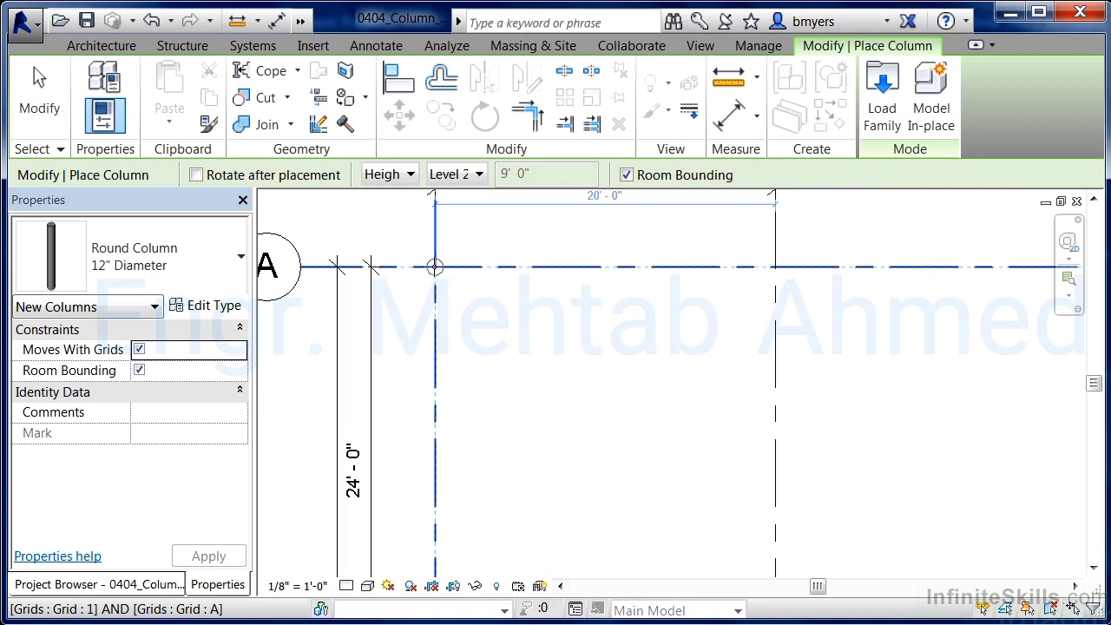
{"action": "left_click", "coordinate": [435, 267]}
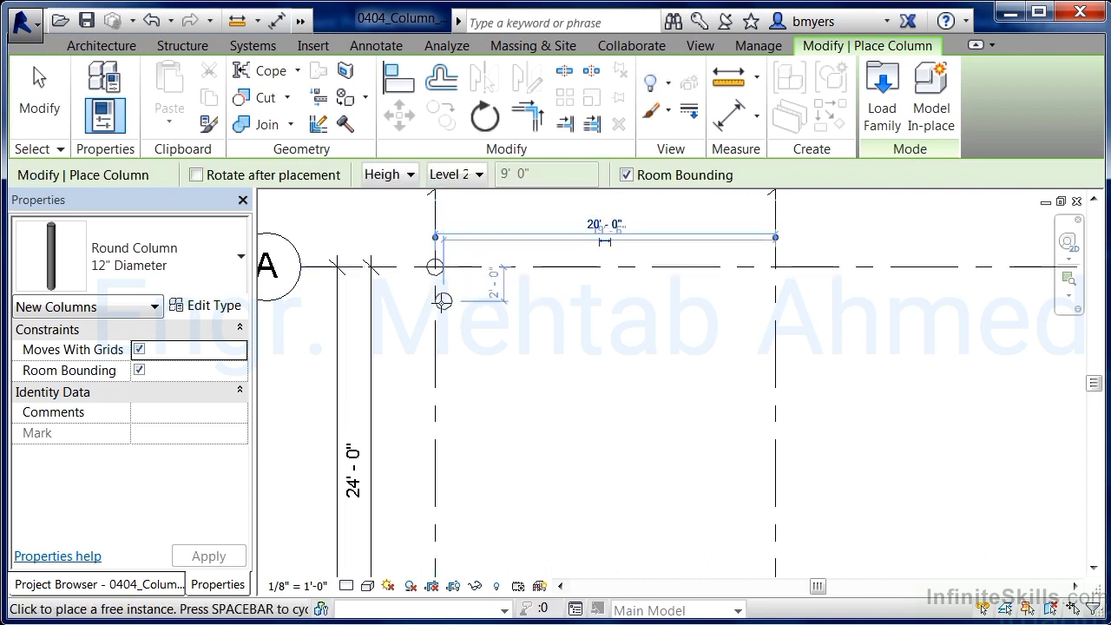
Step: Place 12" round architectural columns along grid A at its intersections with grids 2, 3, 4 and 5
{"action": "left_click", "coordinate": [775, 268]}
{"action": "scroll", "coordinate": [509, 315], "scroll_direction": "down", "scroll_amount": 4}
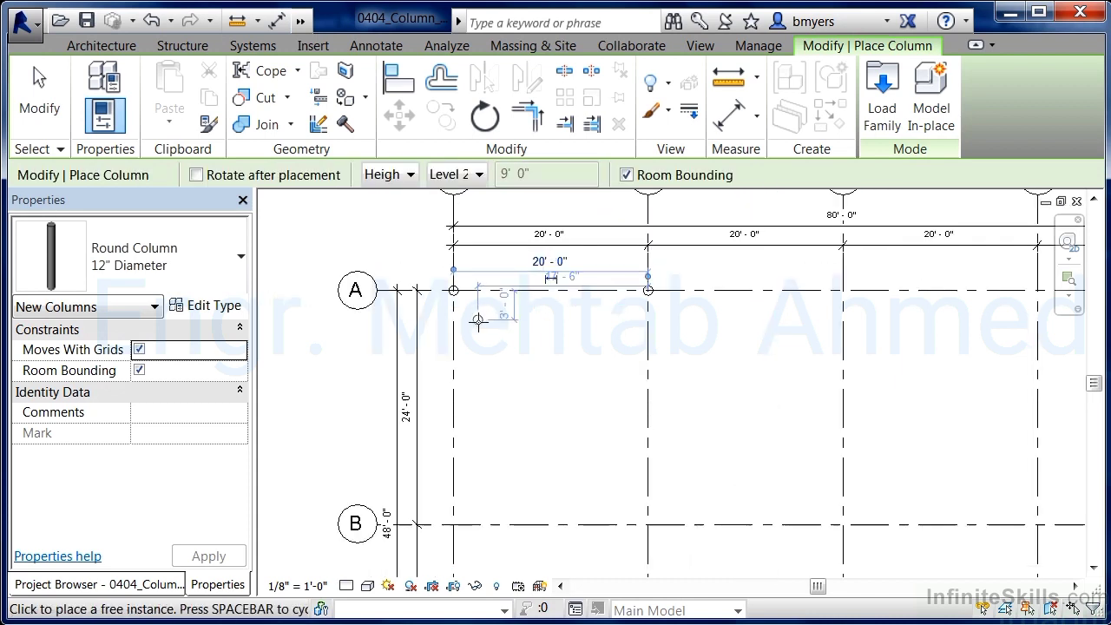
{"action": "left_click", "coordinate": [753, 297]}
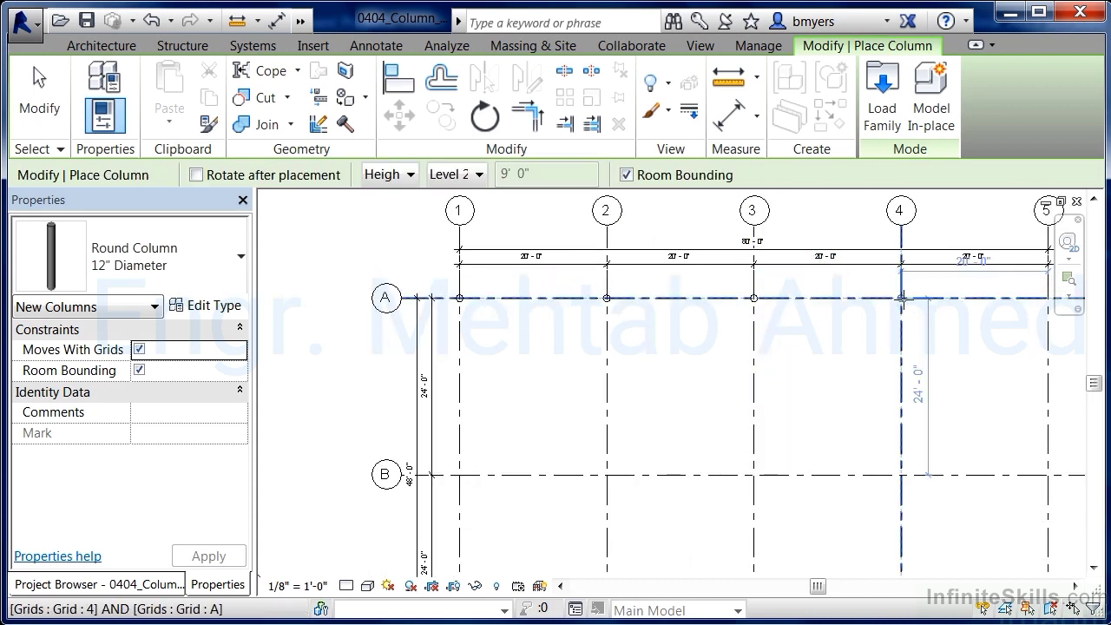
{"action": "left_click", "coordinate": [901, 298]}
{"action": "left_click", "coordinate": [1049, 298]}
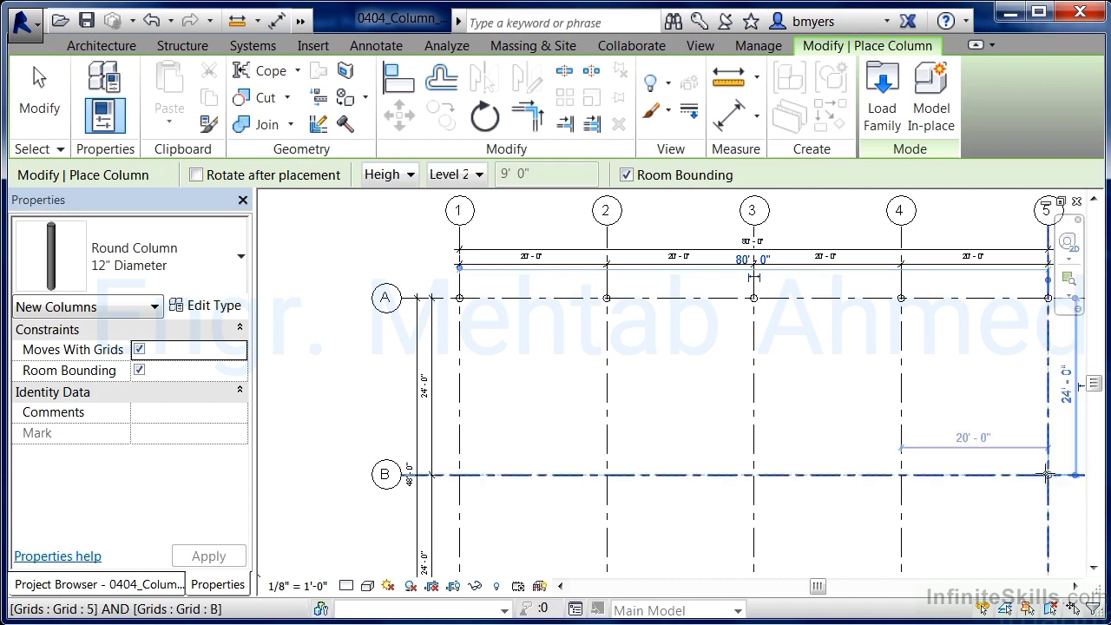
Step: Place 12" round architectural columns along grid B at its intersections with grids 5, 4, 3, 2 and 1
{"action": "left_click", "coordinate": [973, 473]}
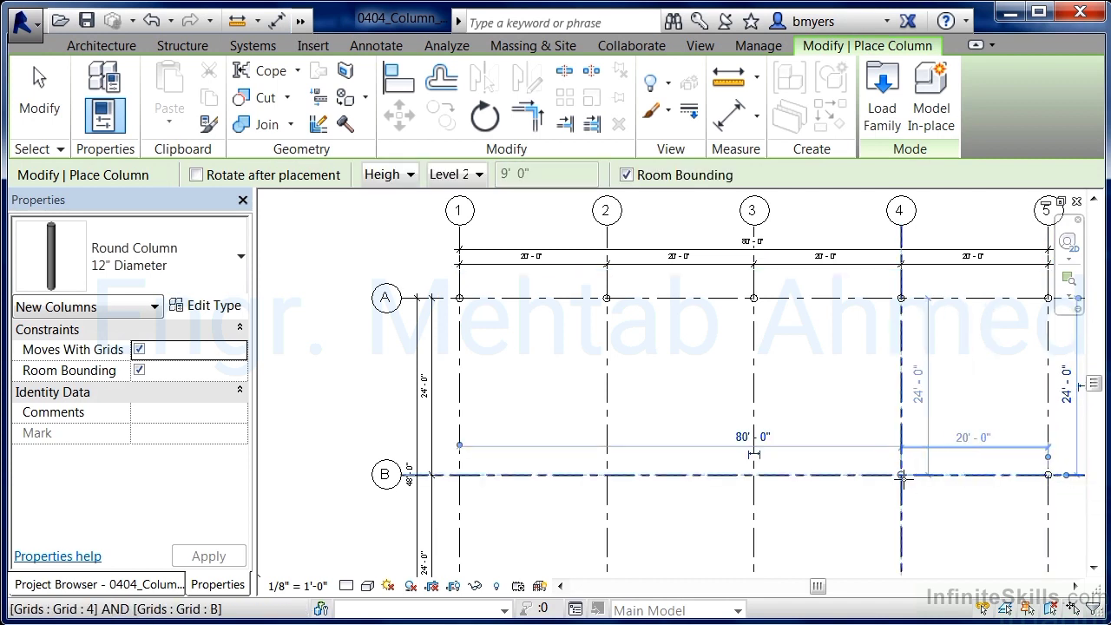
{"action": "left_click", "coordinate": [754, 474]}
{"action": "scroll", "coordinate": [580, 474], "scroll_direction": "up", "scroll_amount": 1}
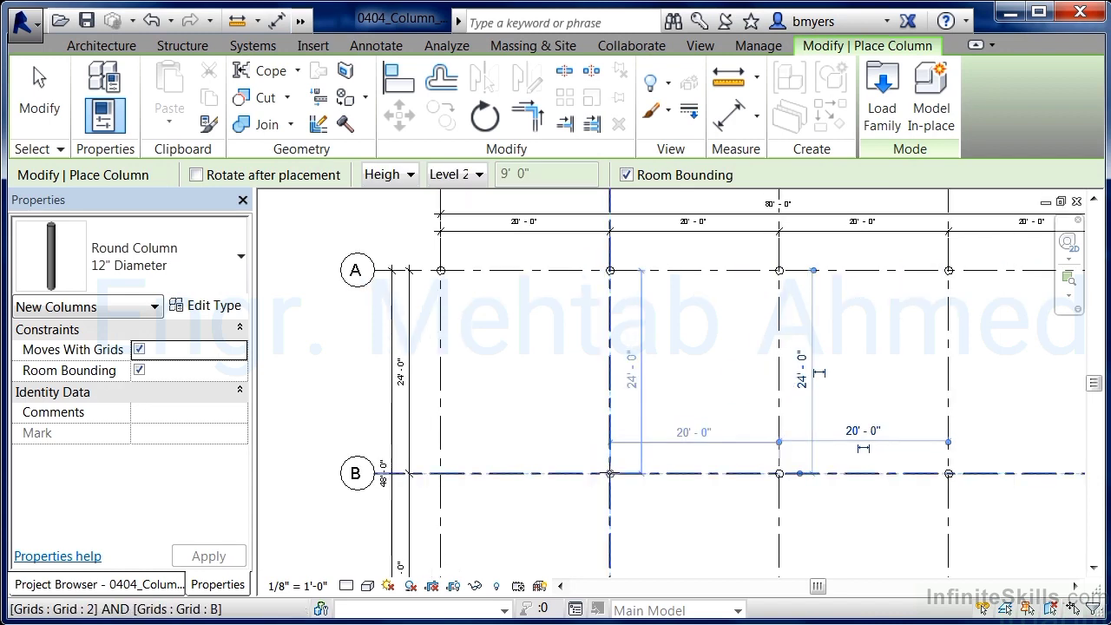
{"action": "left_click", "coordinate": [611, 474]}
{"action": "left_click", "coordinate": [441, 473]}
{"action": "scroll", "coordinate": [426, 434], "scroll_direction": "down", "scroll_amount": 3}
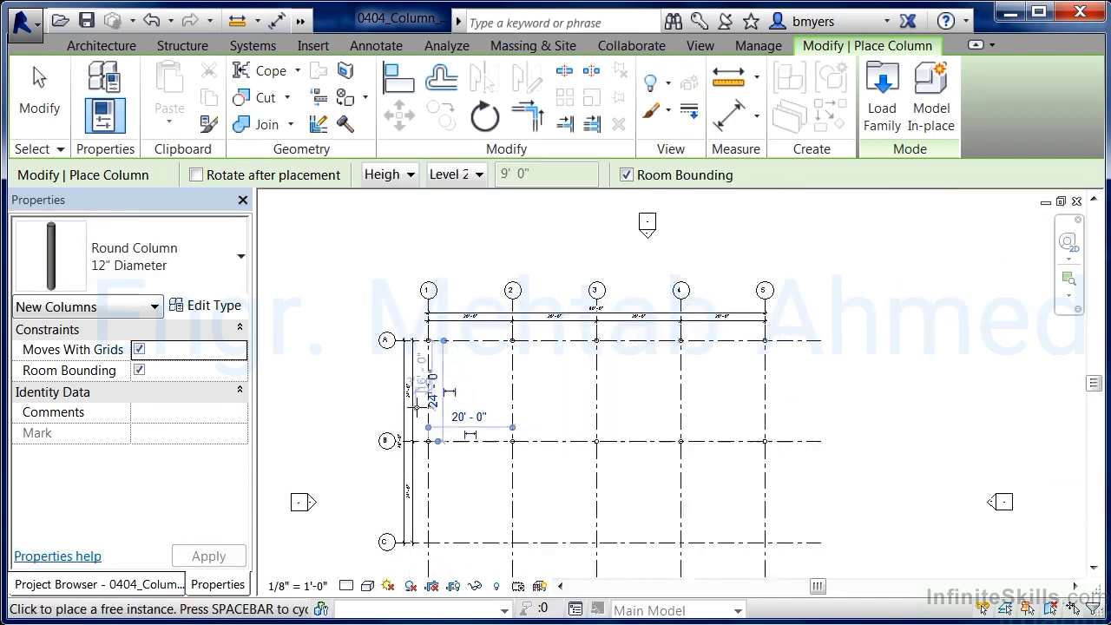
Step: Place 12" round architectural columns along grid C at its intersections with grids 1 through 5
{"action": "scroll", "coordinate": [429, 527], "scroll_direction": "up", "scroll_amount": 1}
{"action": "scroll", "coordinate": [430, 527], "scroll_direction": "up", "scroll_amount": 3}
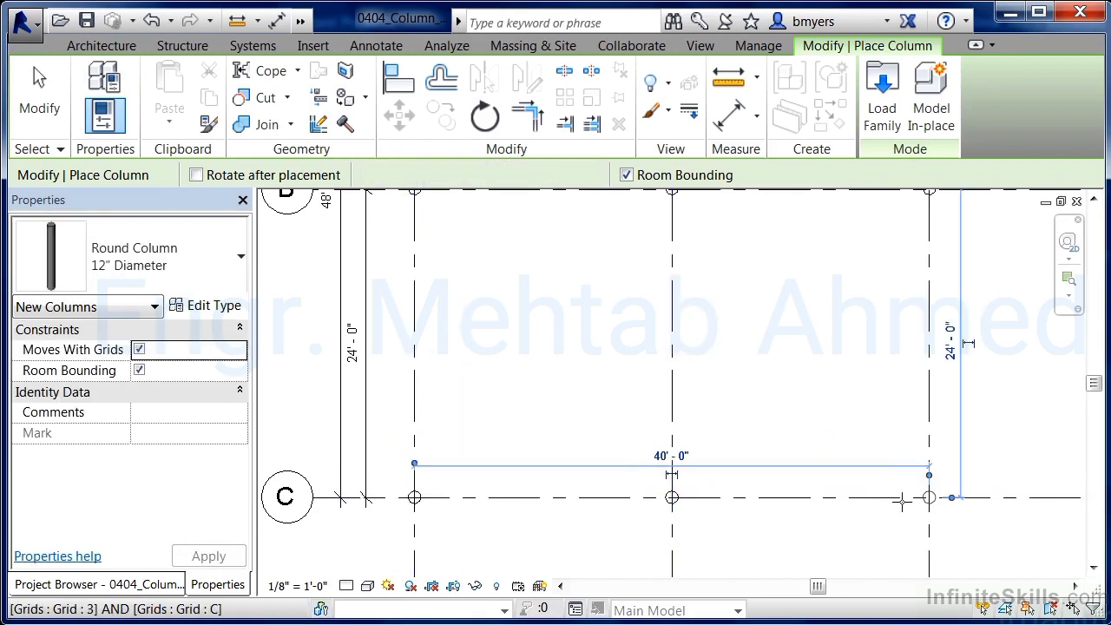
{"action": "scroll", "coordinate": [903, 500], "scroll_direction": "down", "scroll_amount": 4}
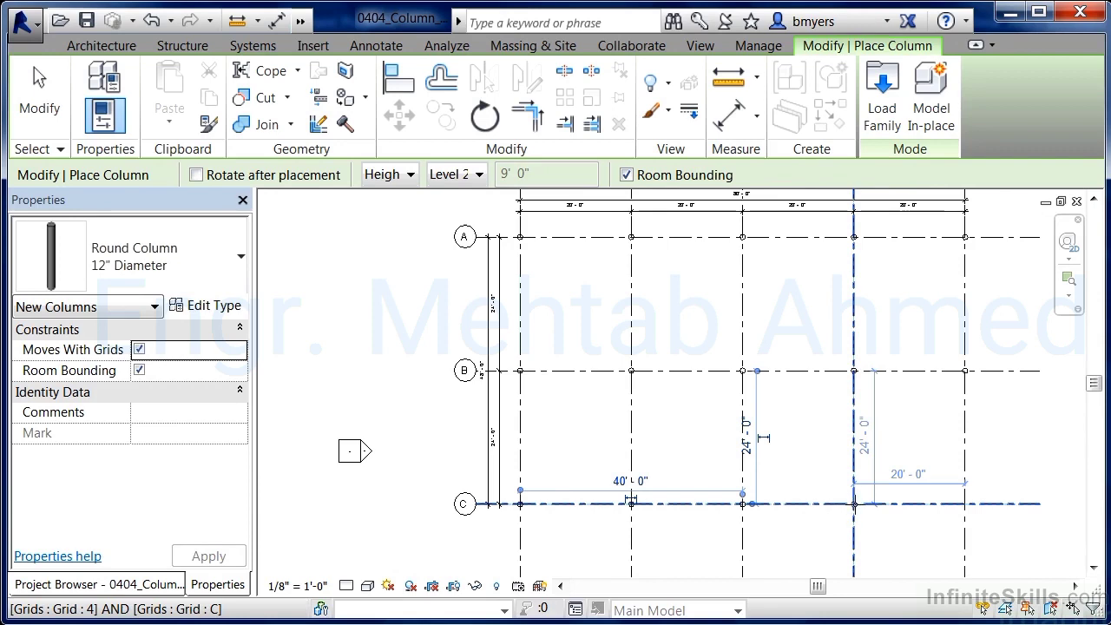
{"action": "scroll", "coordinate": [966, 505], "scroll_direction": "up", "scroll_amount": 3}
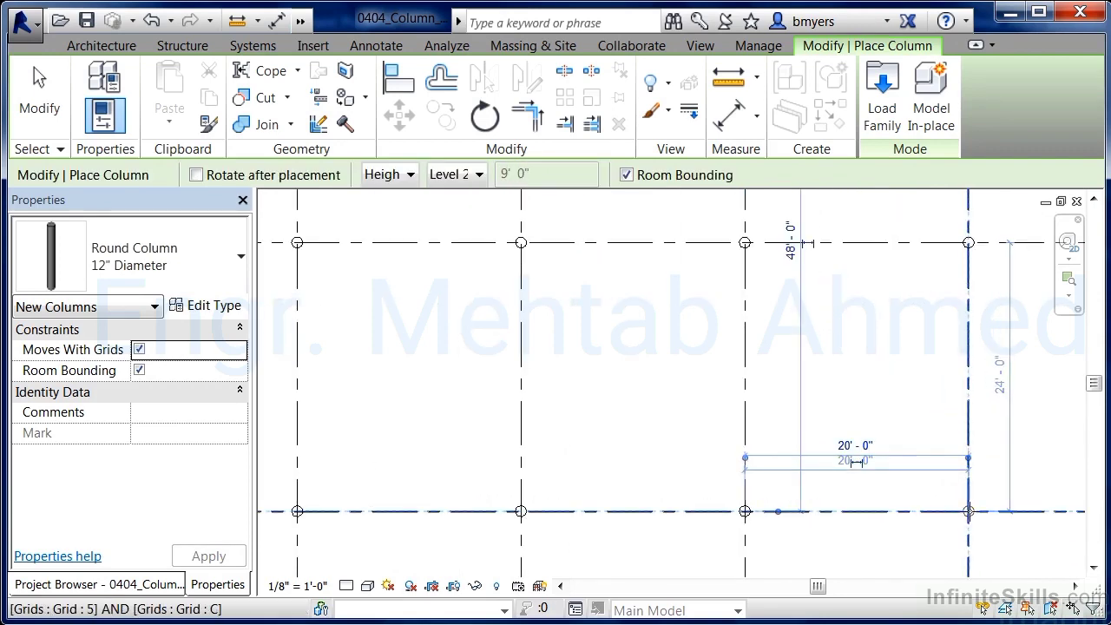
{"action": "left_click", "coordinate": [969, 511]}
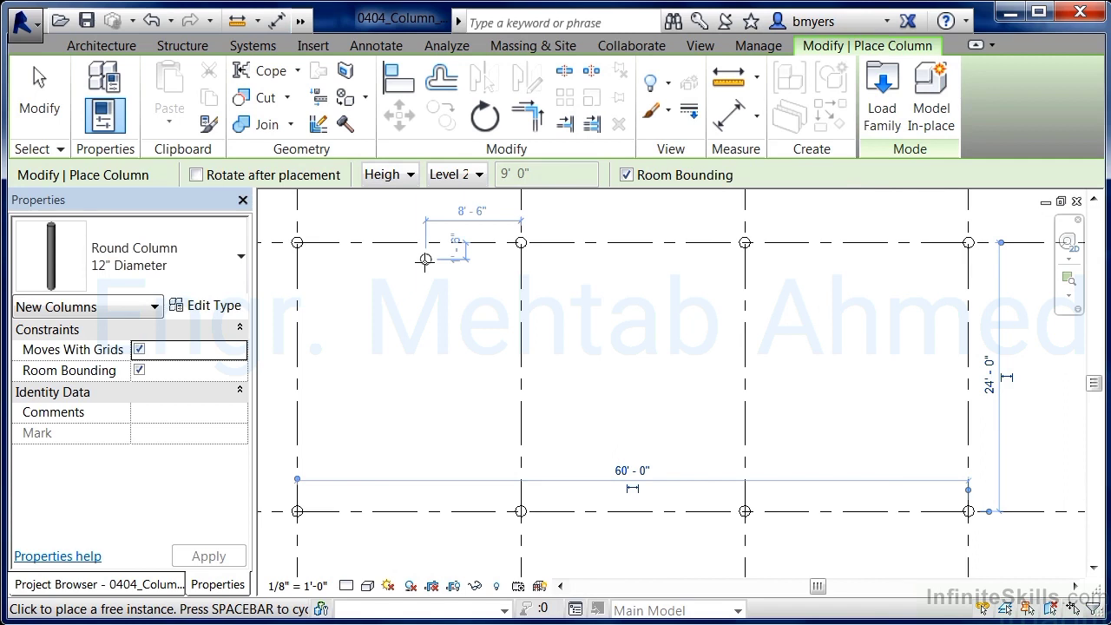
Step: Check the placed columns' height against the levels in the South elevation and their layout in the default 3D view
{"action": "left_click", "coordinate": [143, 586]}
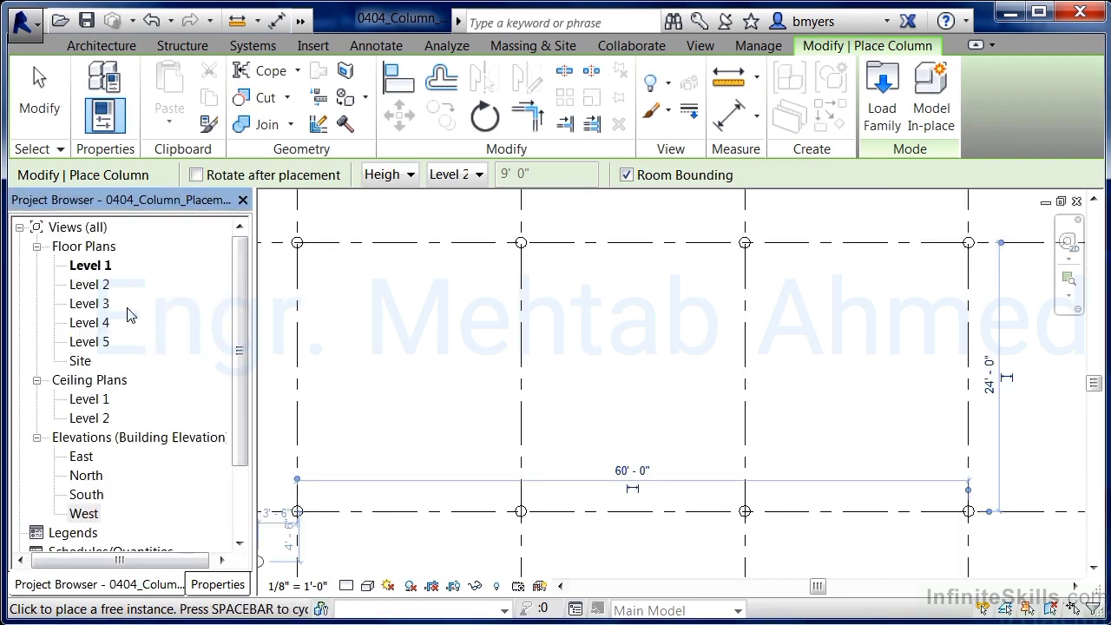
{"action": "double_click", "coordinate": [87, 497]}
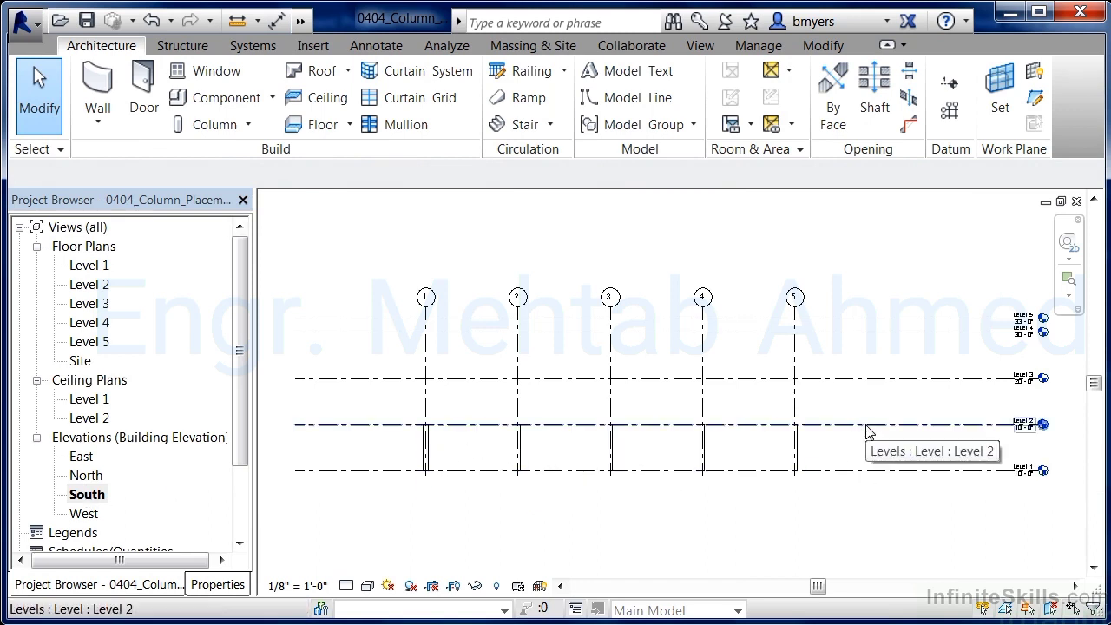
{"action": "left_click", "coordinate": [300, 26]}
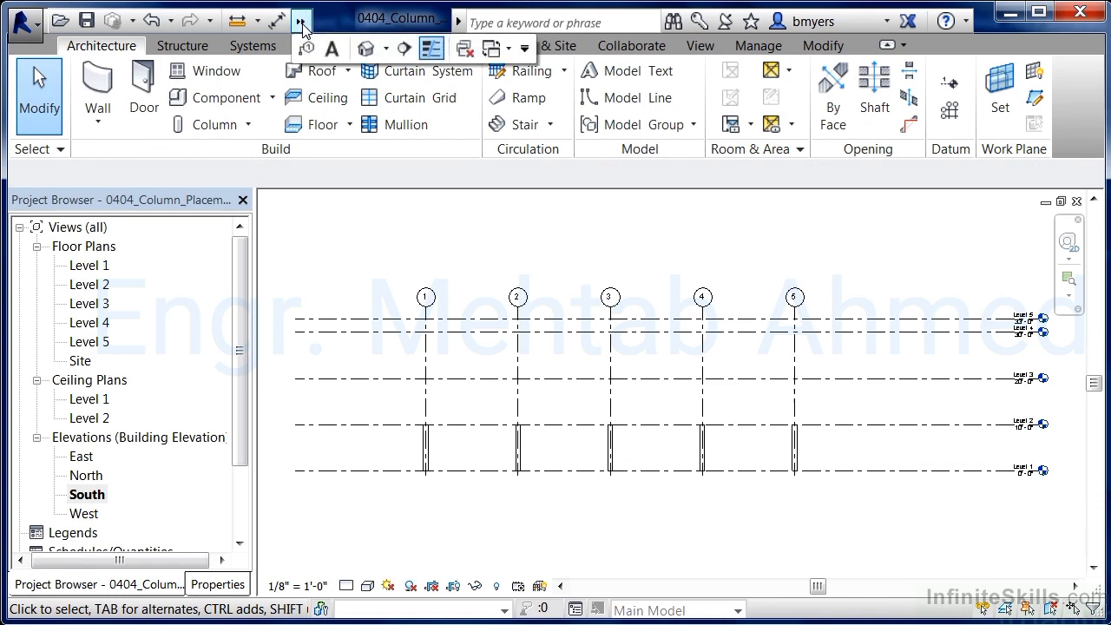
{"action": "left_click", "coordinate": [368, 51]}
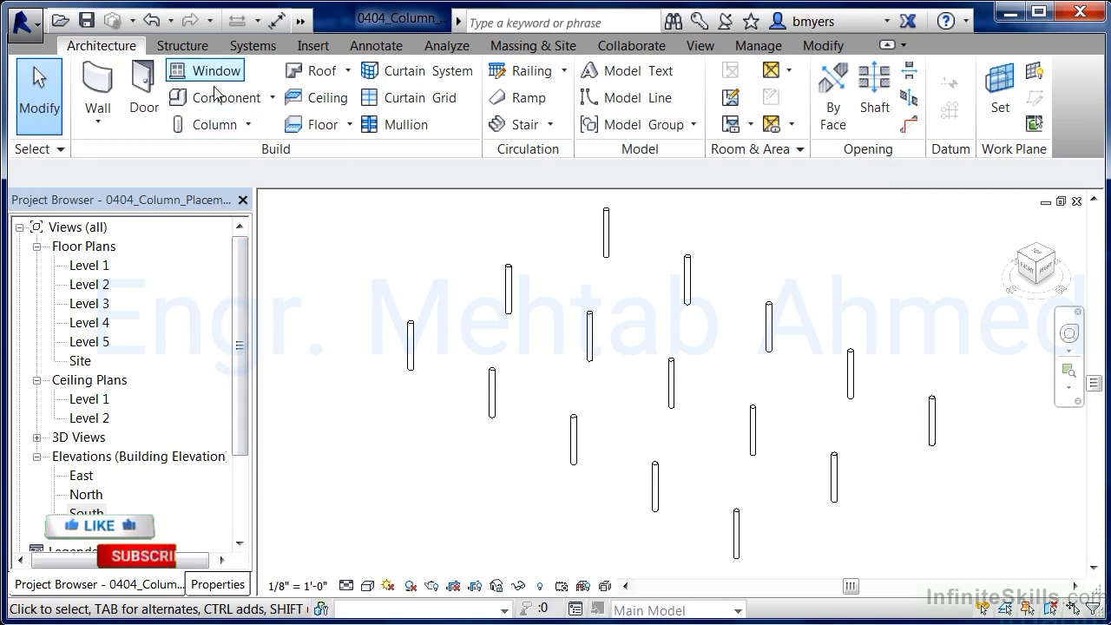
Step: Start placing an architectural column in the 3D view and review its properties and available column types
{"action": "left_click", "coordinate": [249, 124]}
{"action": "left_click", "coordinate": [257, 199]}
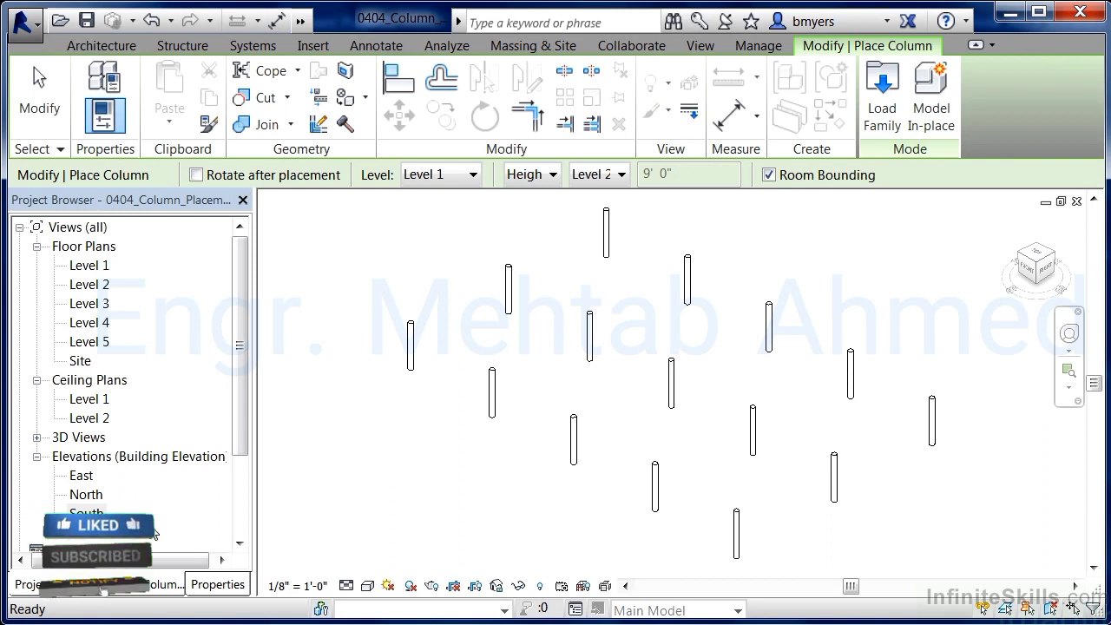
{"action": "left_click", "coordinate": [243, 200]}
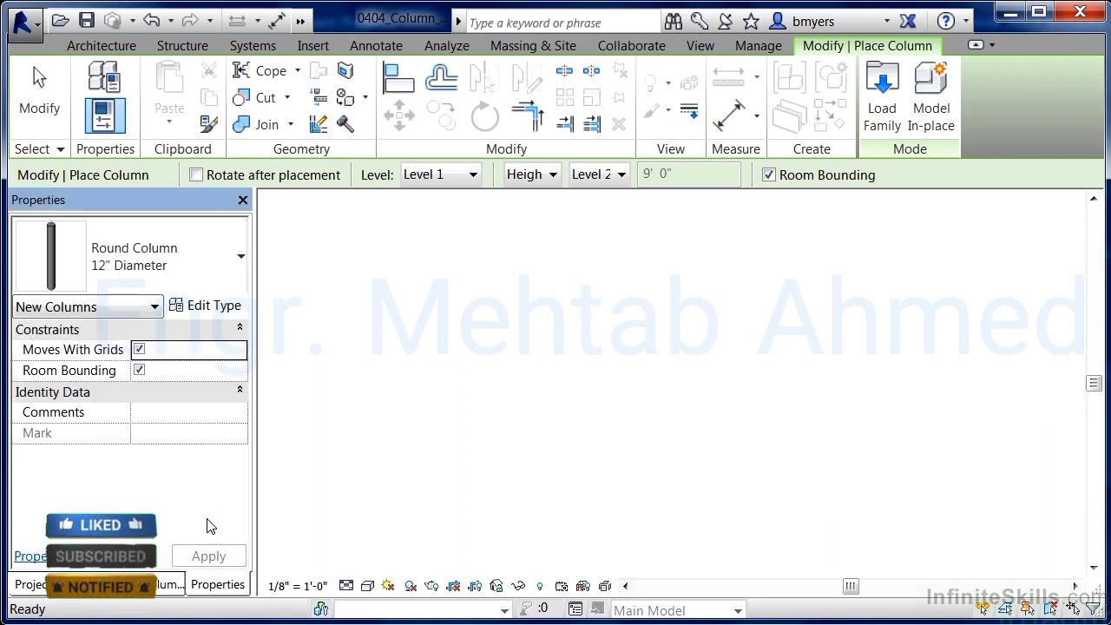
{"action": "left_click", "coordinate": [194, 260]}
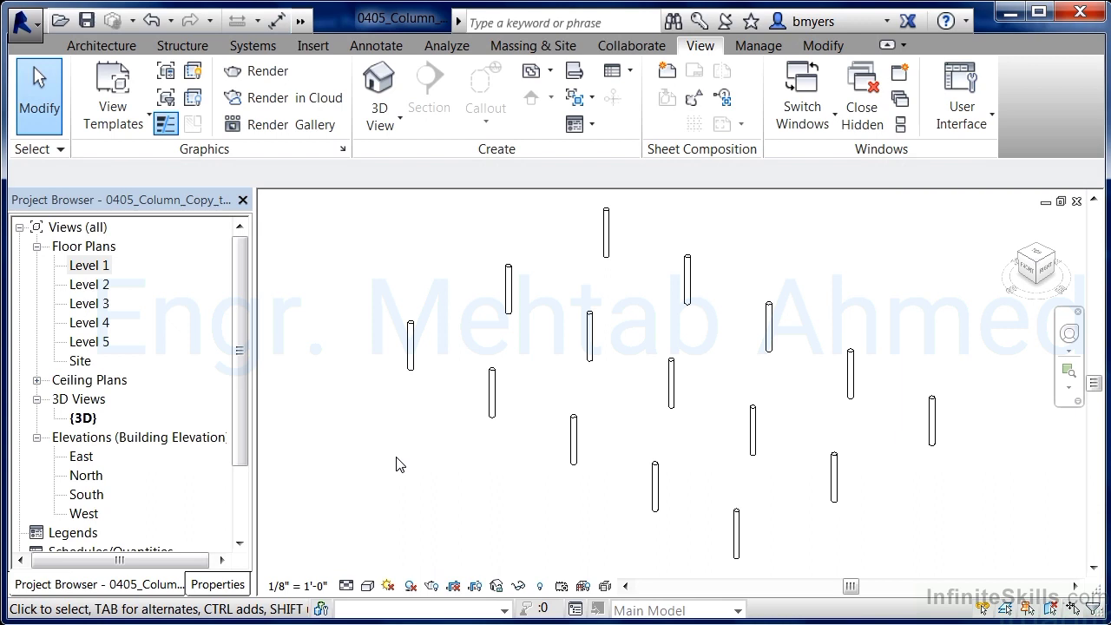
Step: In the 0405 column copy project, view the South elevation and open the Level 1 floor plan
{"action": "double_click", "coordinate": [87, 495]}
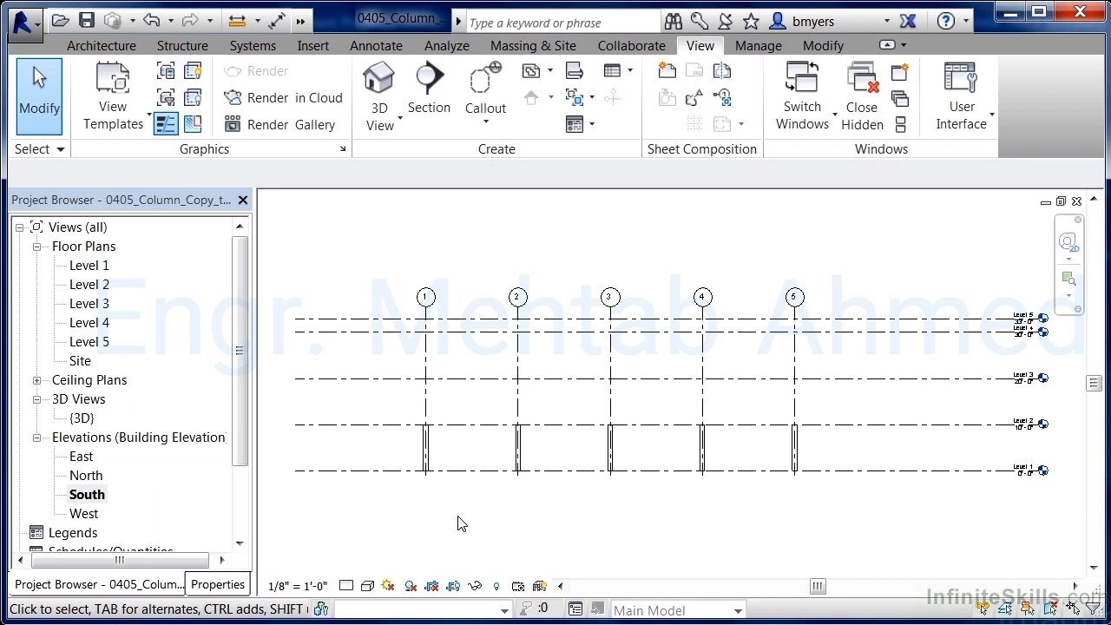
{"action": "double_click", "coordinate": [96, 269]}
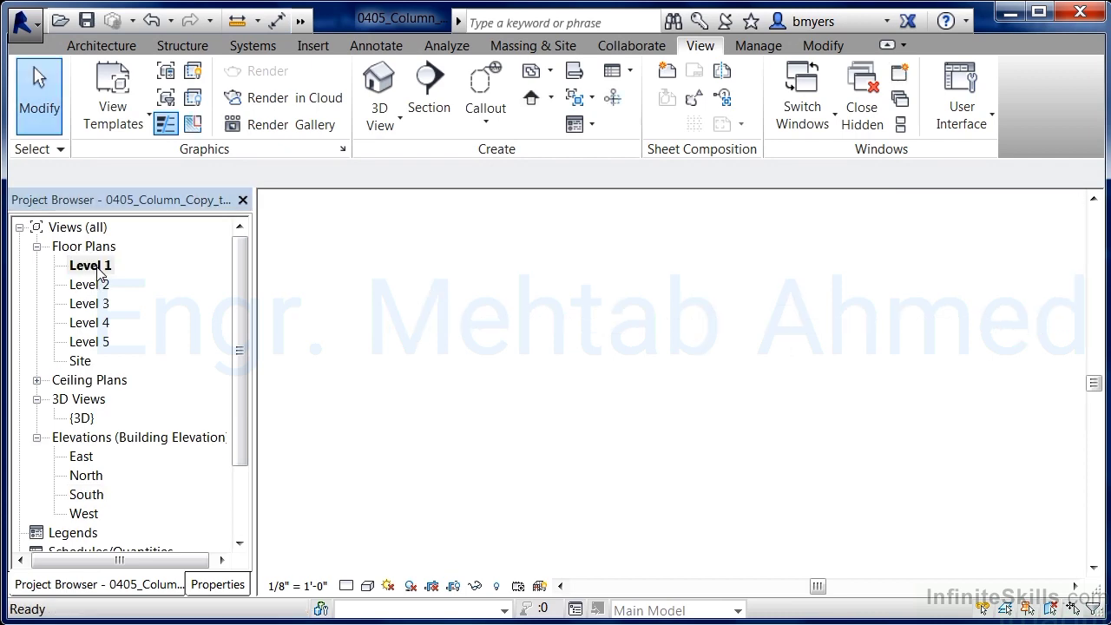
{"action": "scroll", "coordinate": [658, 296], "scroll_direction": "up", "scroll_amount": 4}
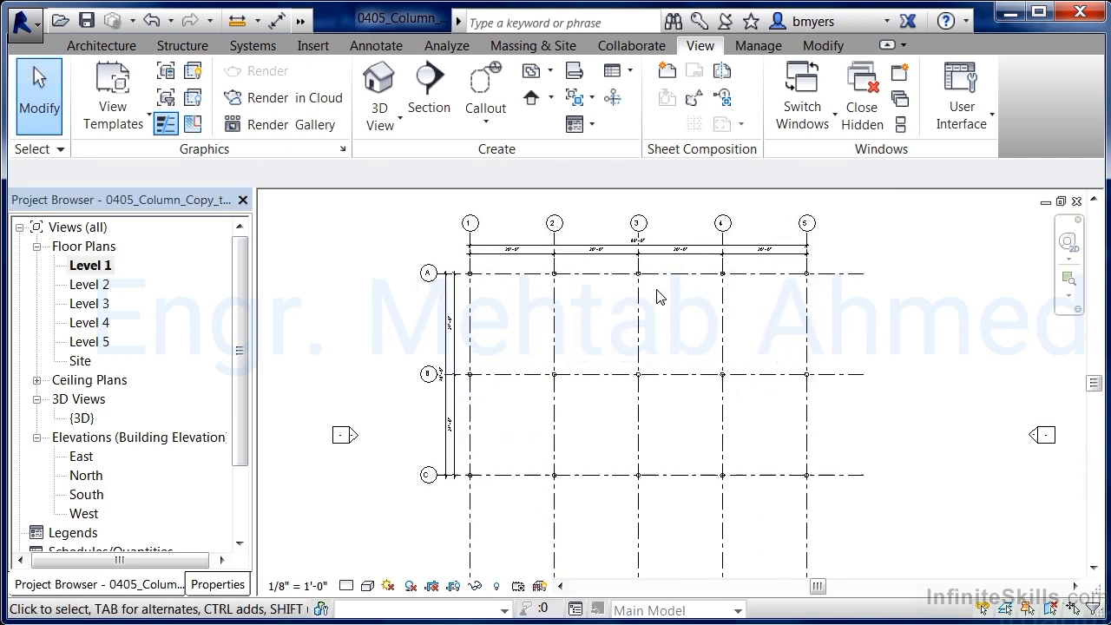
{"action": "scroll", "coordinate": [662, 335], "scroll_direction": "up", "scroll_amount": 2}
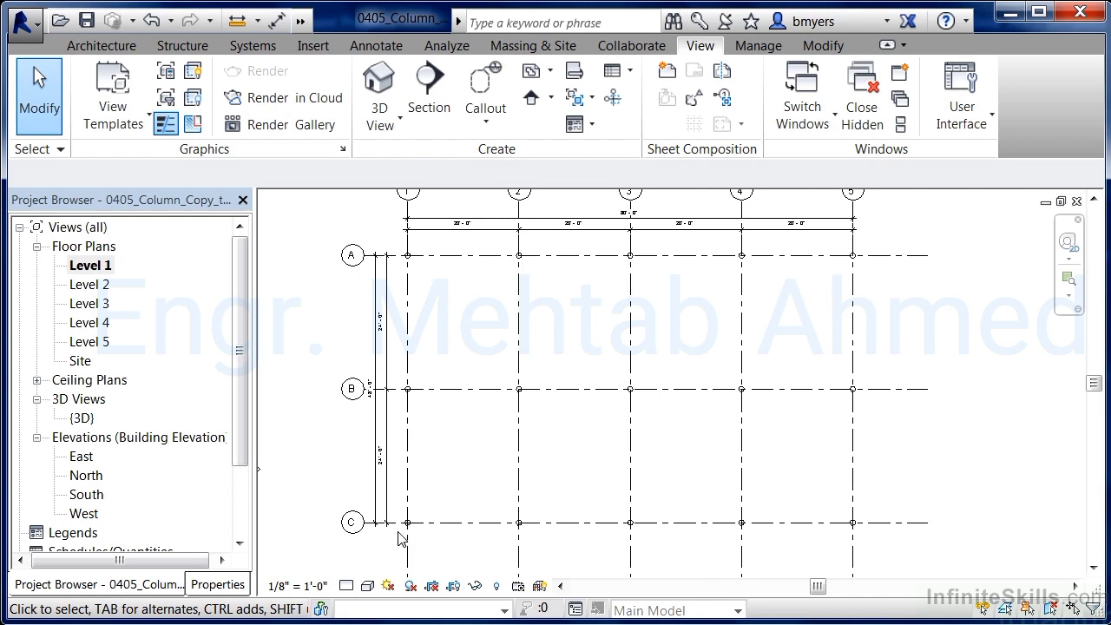
Step: Select all the columns on grids A to C and keep only the Columns category in the selection filter
{"action": "left_click_drag", "start_coordinate": [398, 531], "coordinate": [899, 246]}
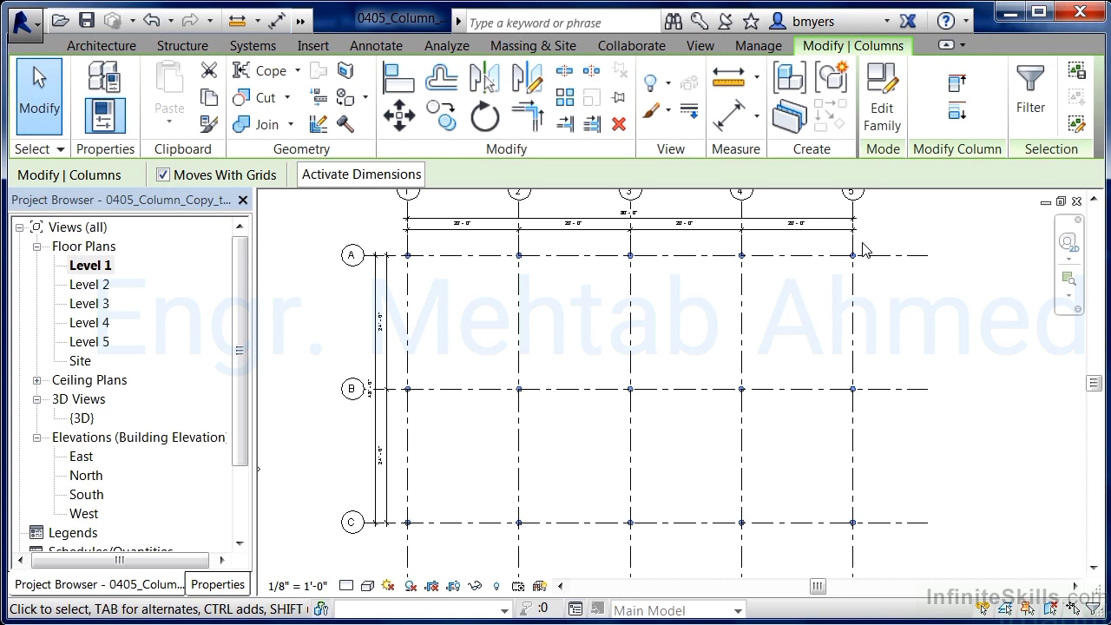
{"action": "left_click", "coordinate": [1032, 95]}
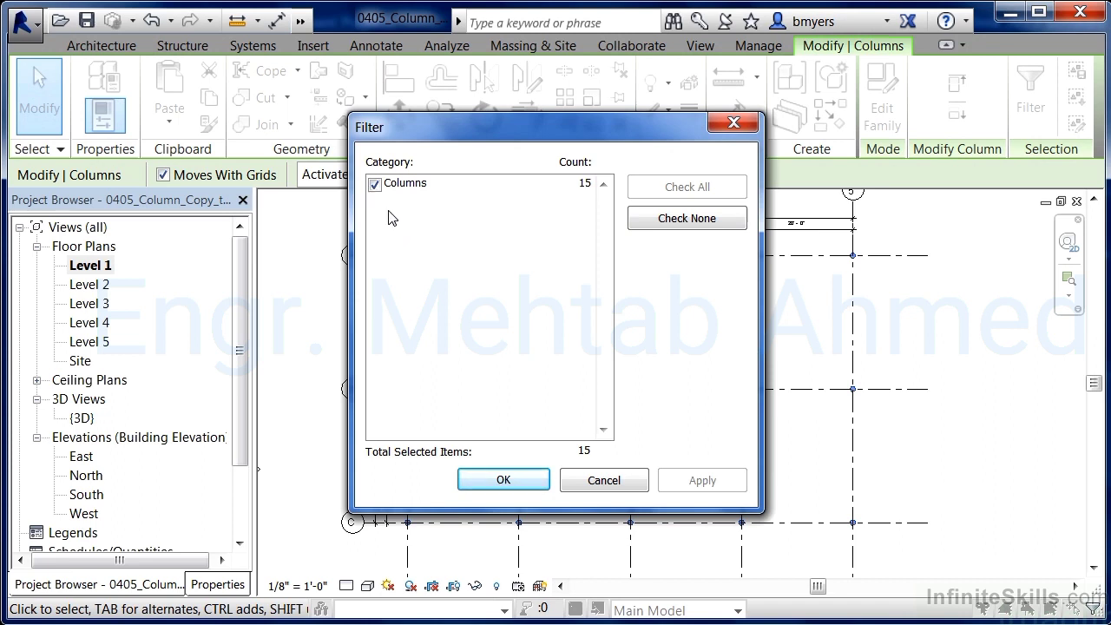
{"action": "left_click", "coordinate": [503, 480]}
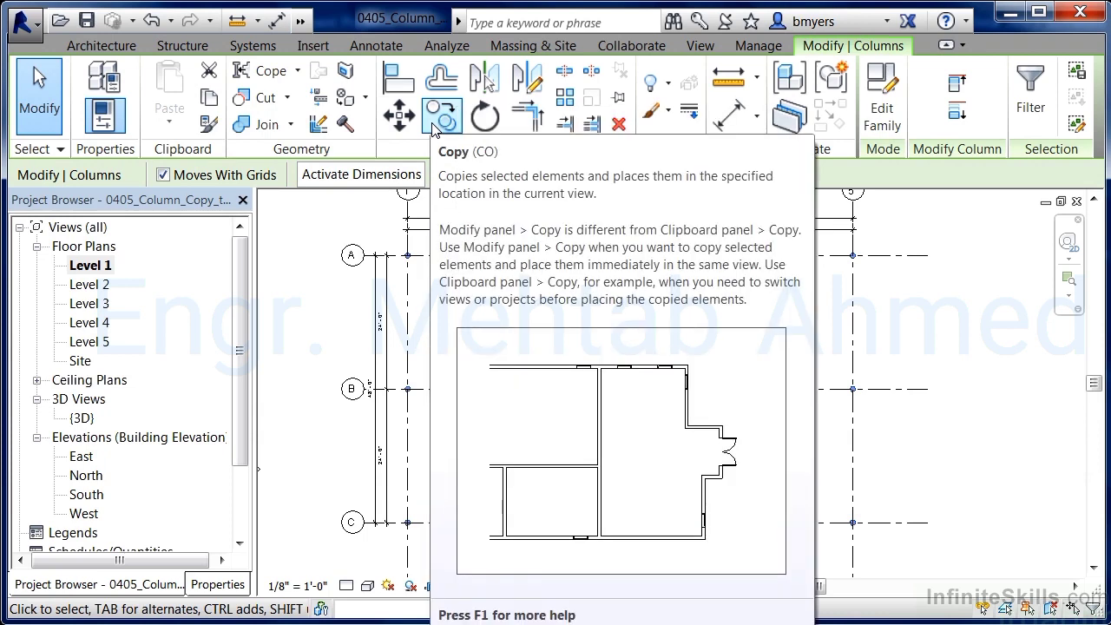
Step: Copy the selected columns to the clipboard and paste them aligned to Level 2 and Level 3
{"action": "left_click", "coordinate": [210, 101]}
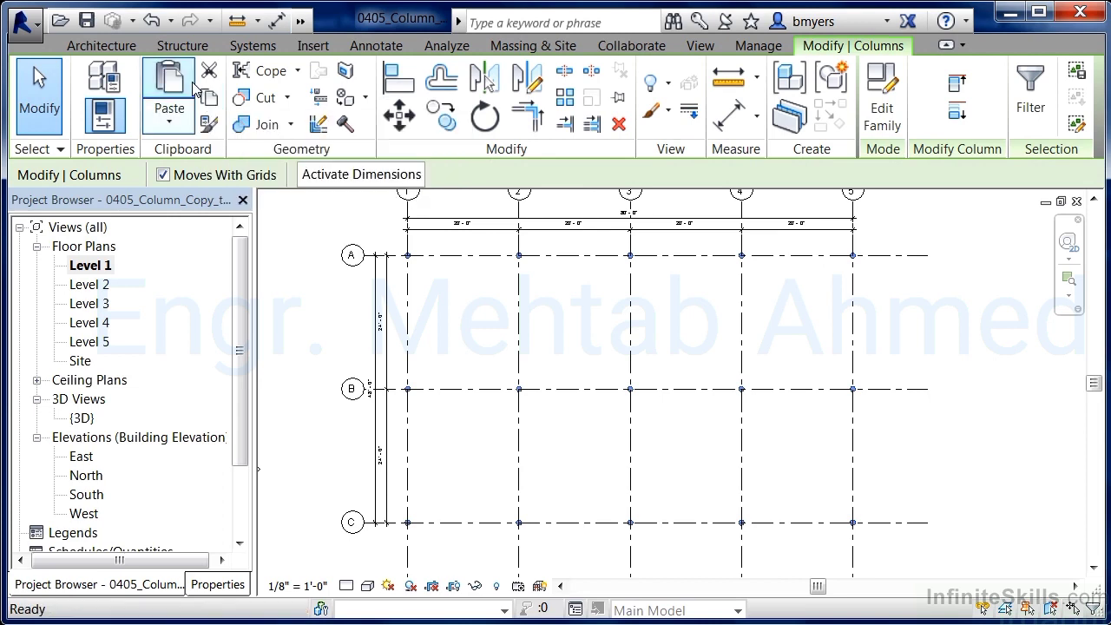
{"action": "left_click", "coordinate": [171, 126]}
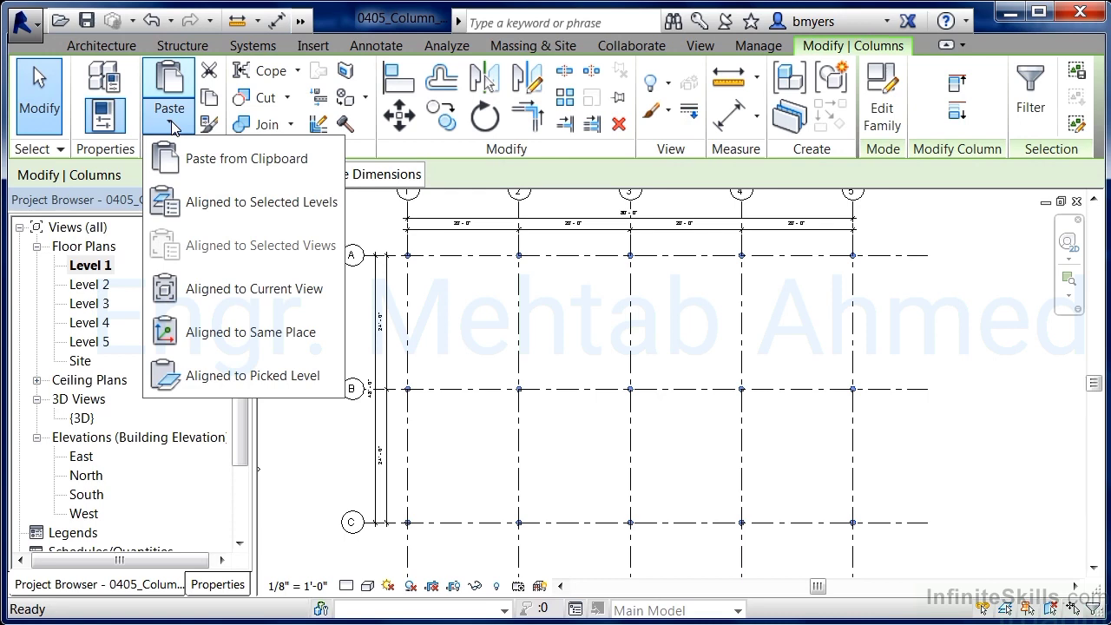
{"action": "left_click", "coordinate": [209, 212]}
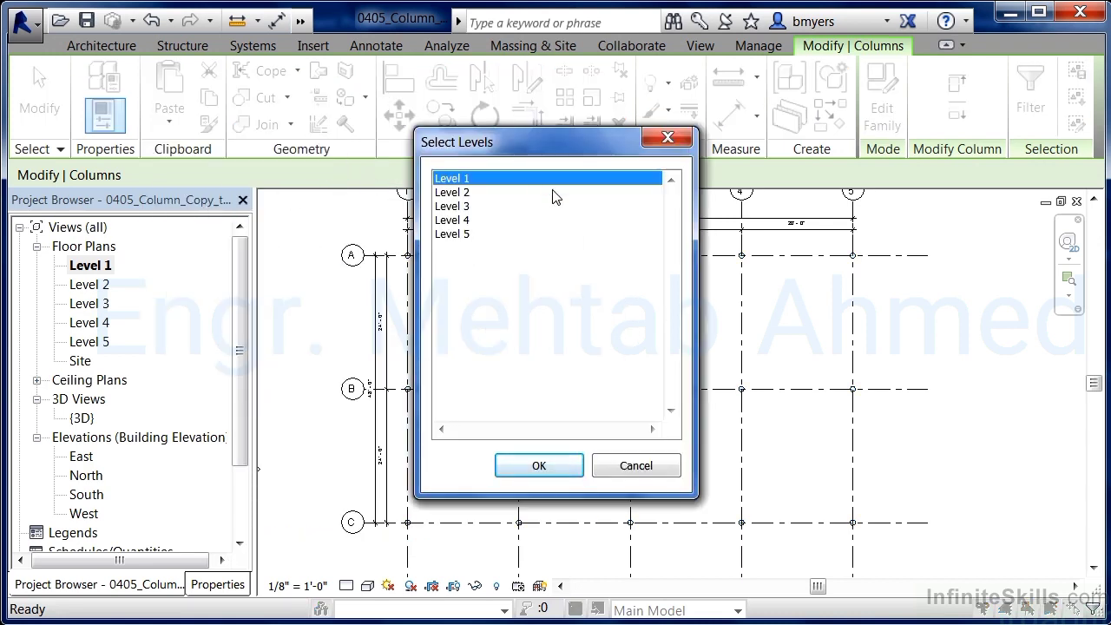
{"action": "left_click", "coordinate": [464, 197]}
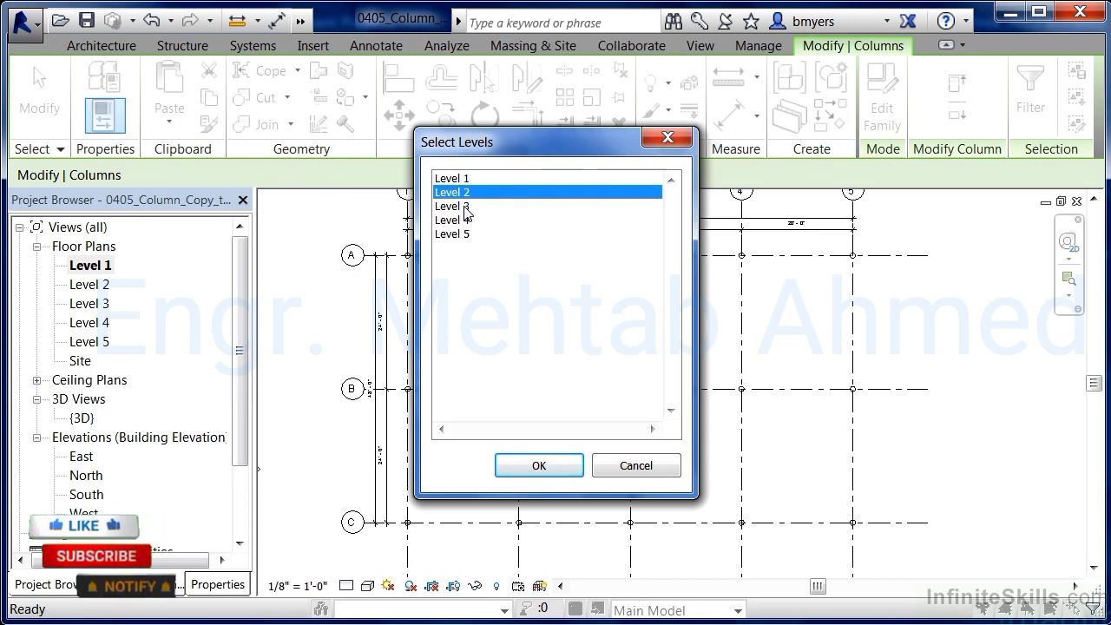
{"action": "left_click", "coordinate": [465, 206], "text": "ctrl"}
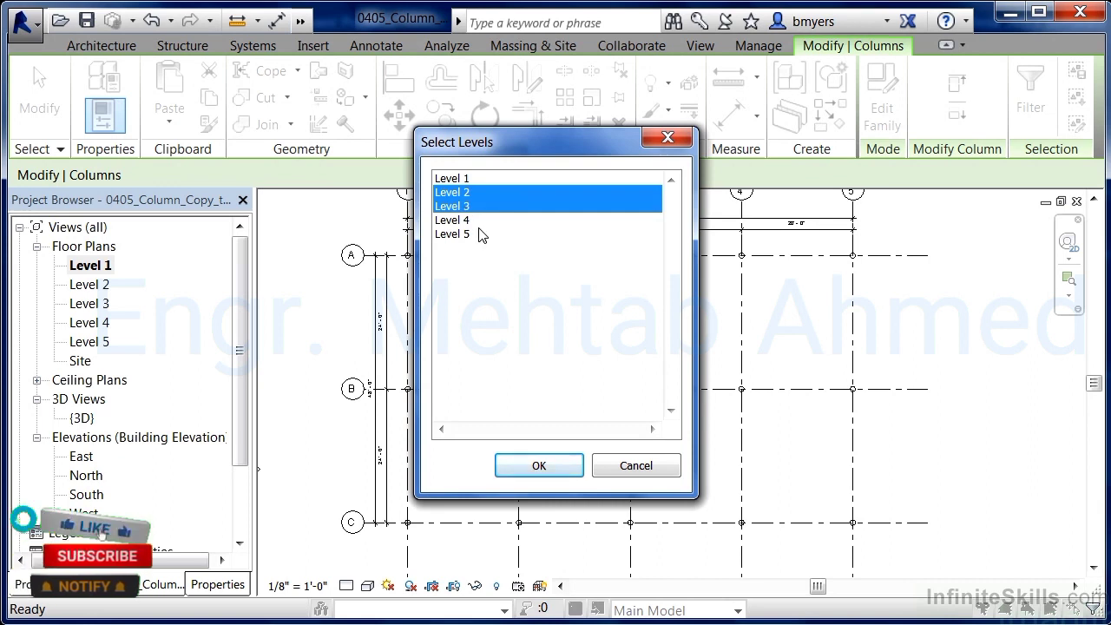
{"action": "left_click", "coordinate": [540, 465]}
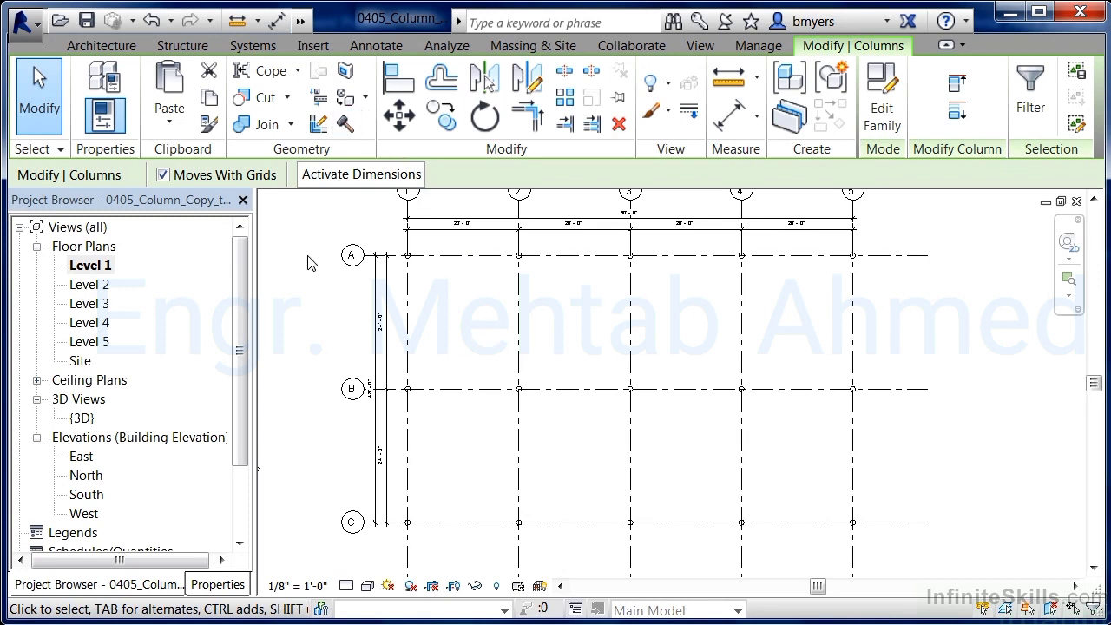
Step: View the stacked columns in the {3D} view and clear the selection
{"action": "left_click", "coordinate": [300, 22]}
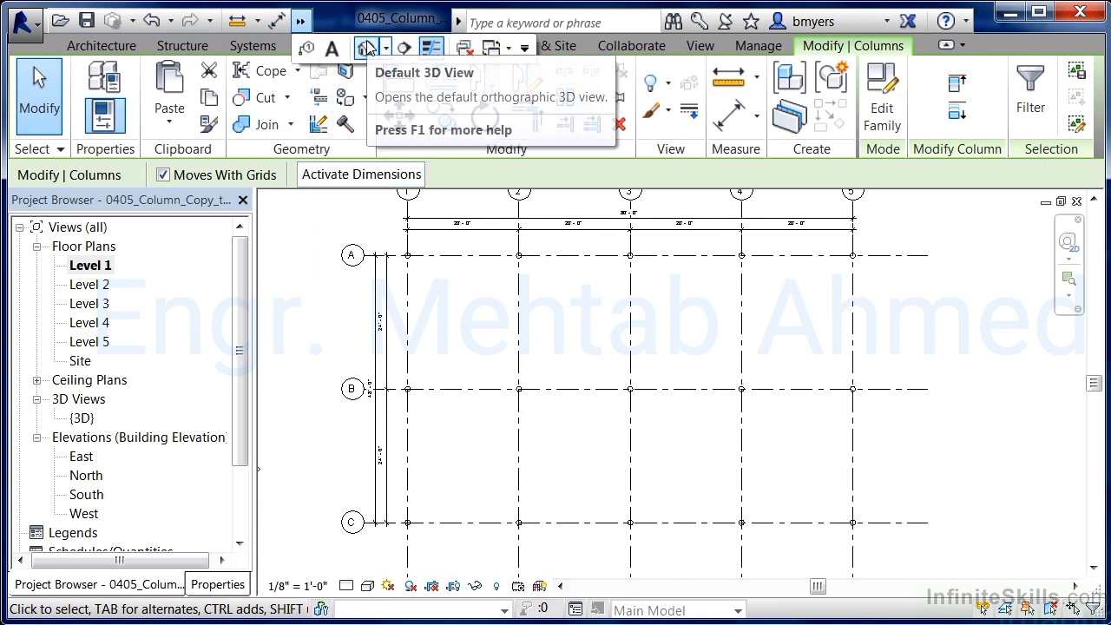
{"action": "double_click", "coordinate": [84, 419]}
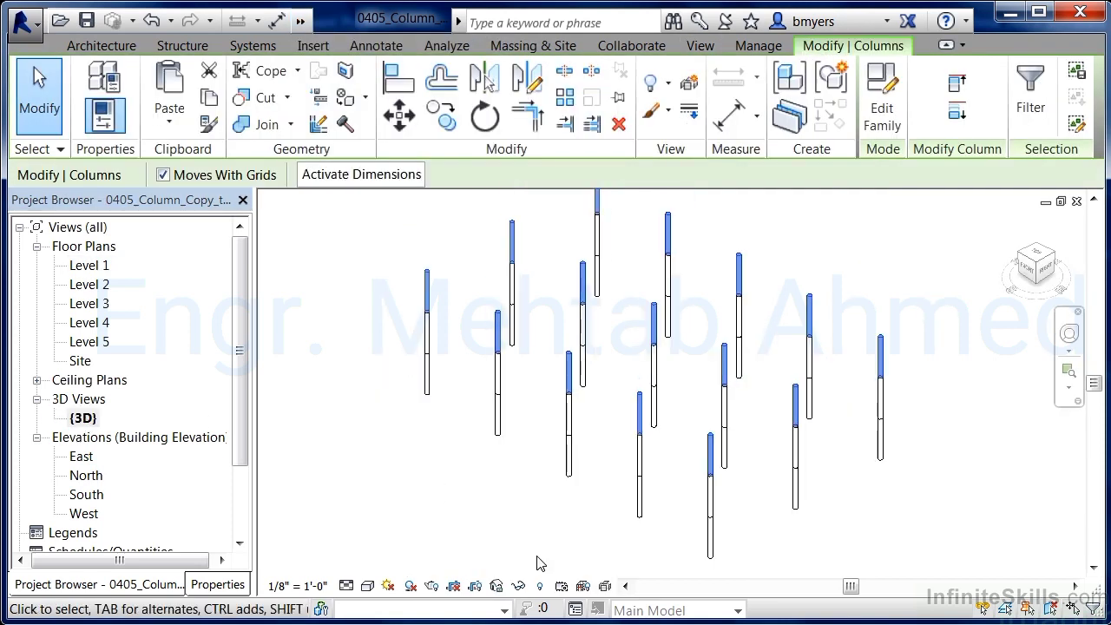
{"action": "left_click", "coordinate": [757, 540]}
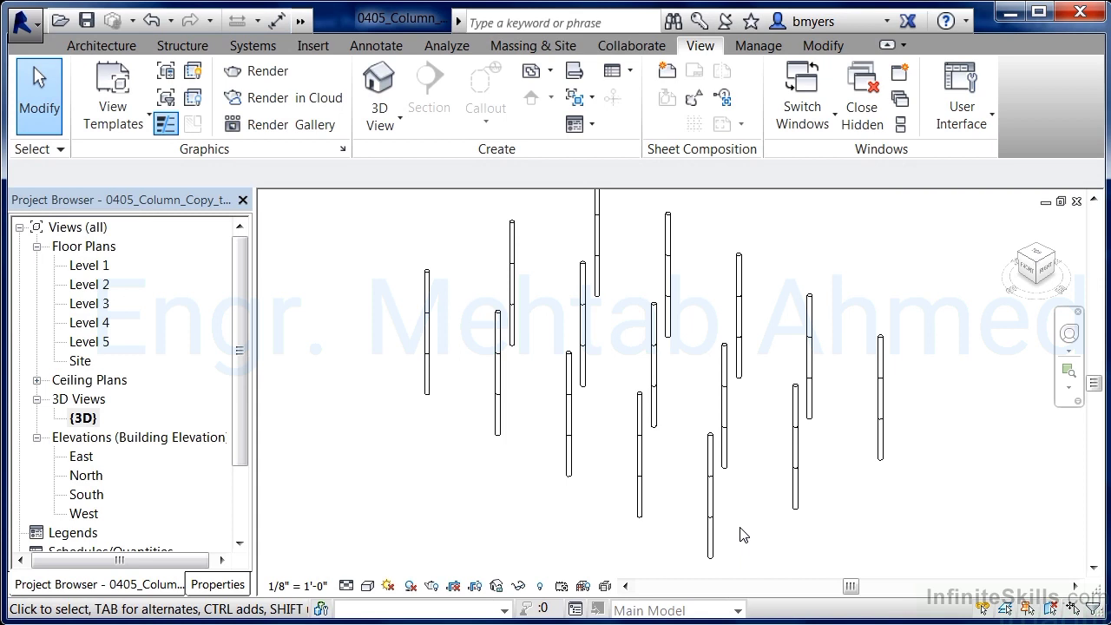
Step: Select the uppermost column at the front corner of the 3D view and review the clipboard copy and aligned paste options without pasting
{"action": "left_click", "coordinate": [711, 454]}
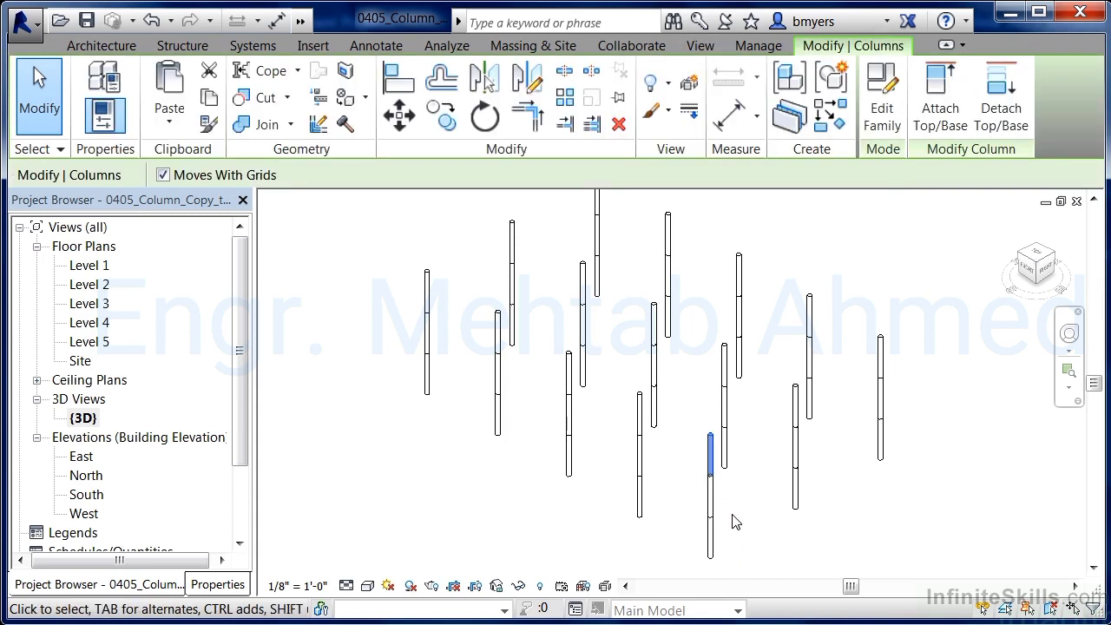
{"action": "left_click", "coordinate": [216, 103]}
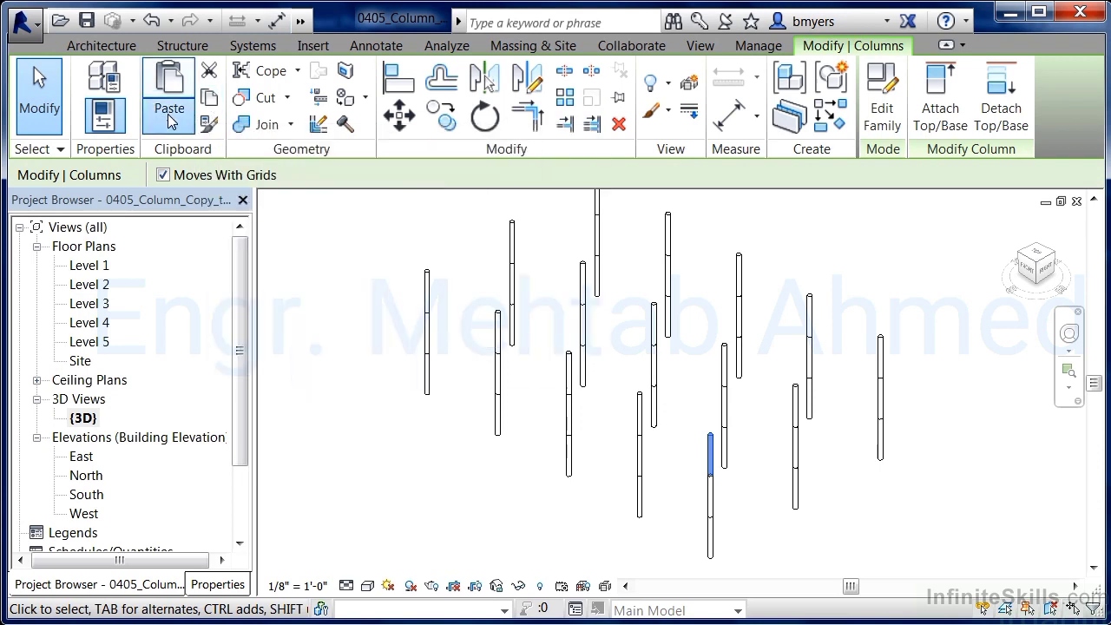
{"action": "left_click", "coordinate": [169, 118]}
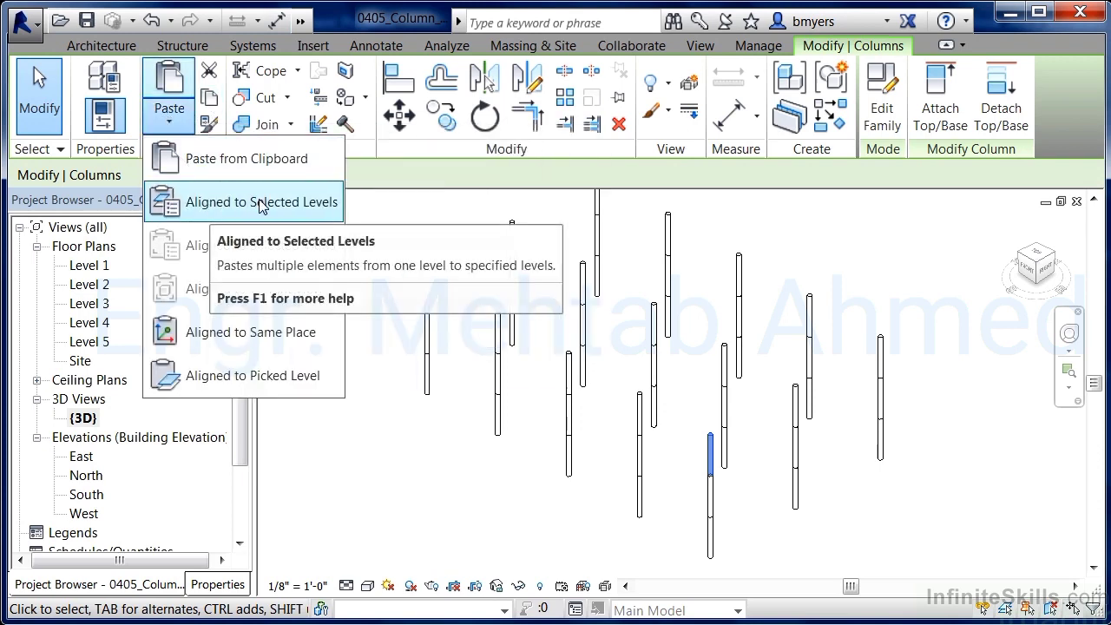
{"action": "left_click", "coordinate": [403, 176]}
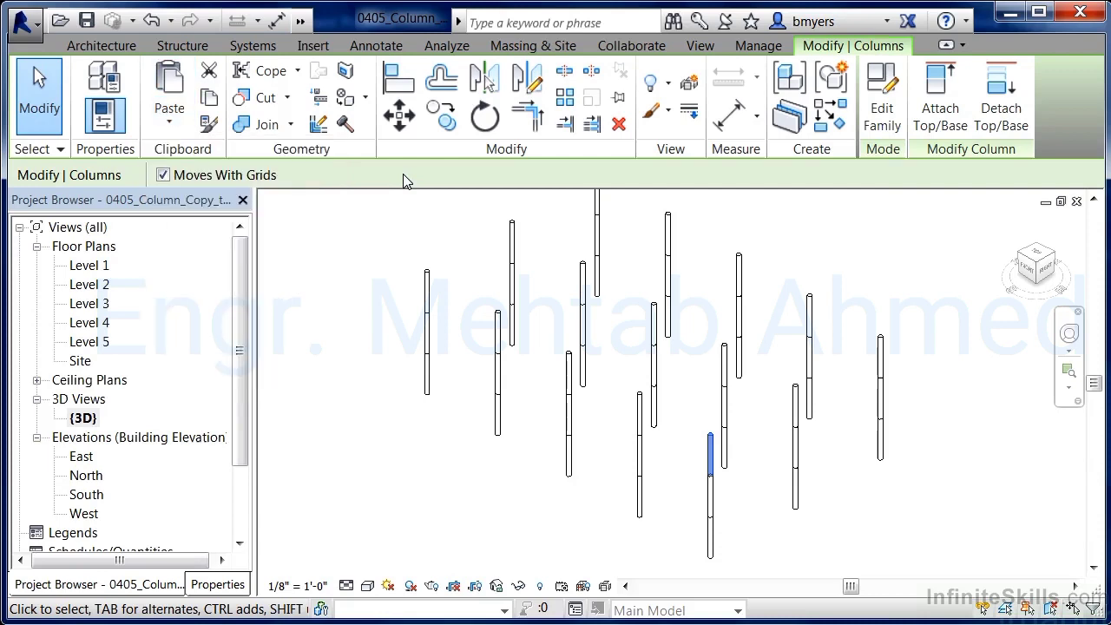
Step: Open the South elevation to examine the copied columns against the levels
{"action": "left_click", "coordinate": [87, 496]}
{"action": "double_click", "coordinate": [87, 495]}
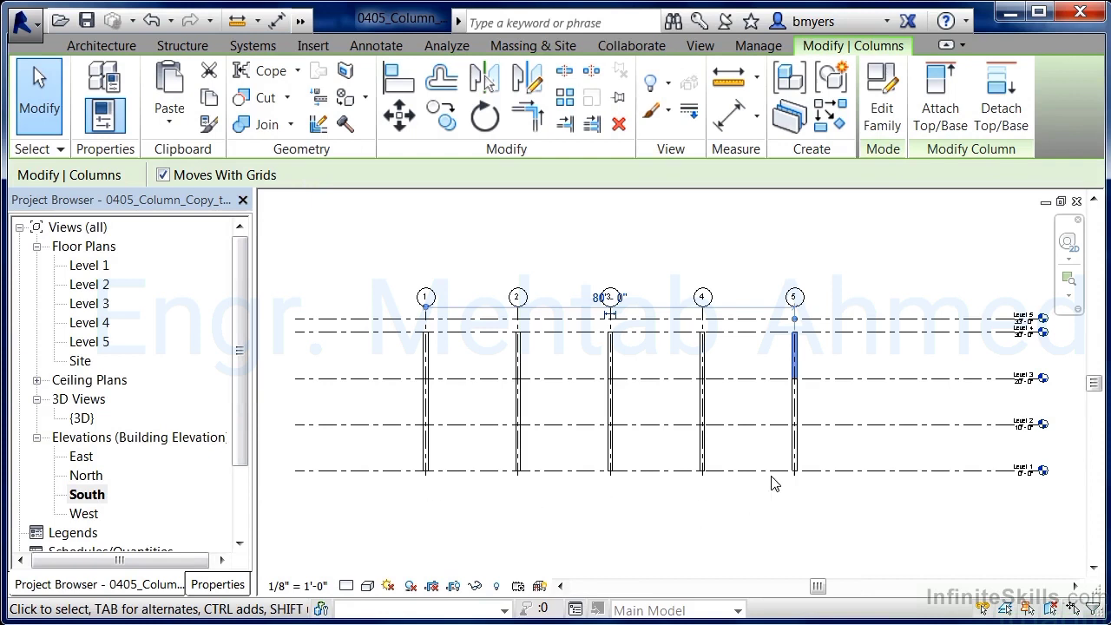